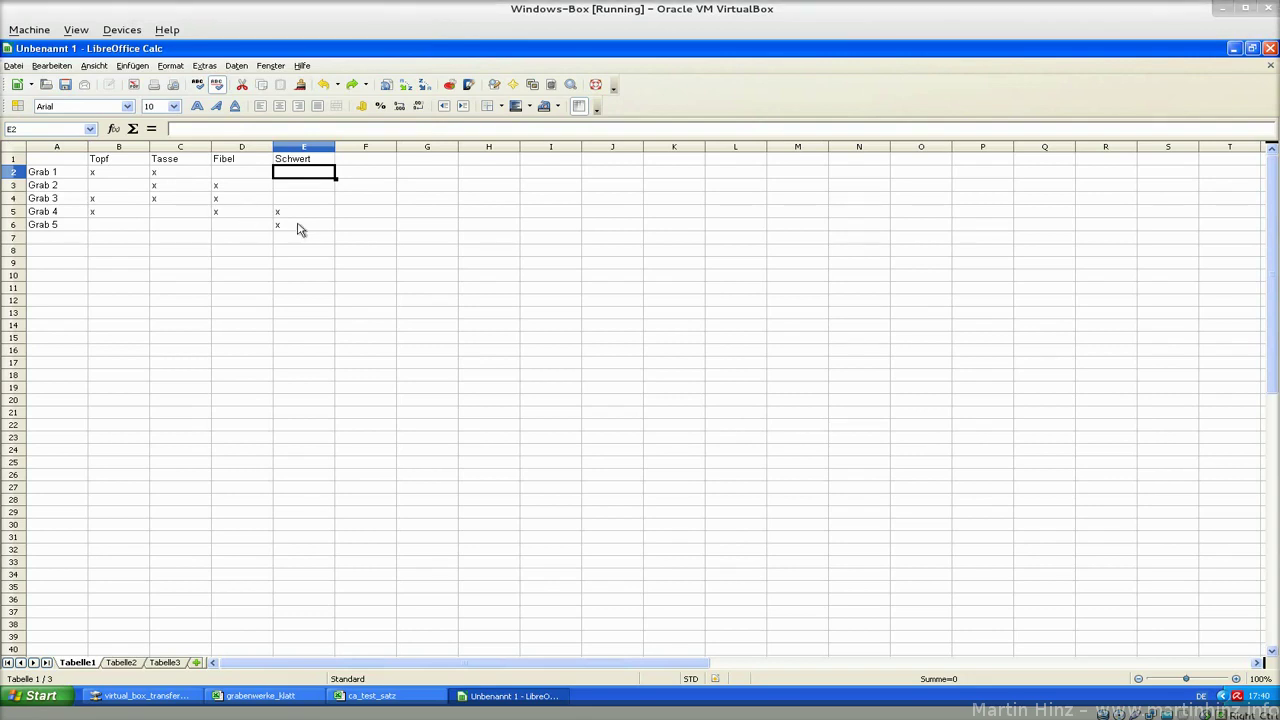
- Find and replace every x in the grave matrix with 1
{"action": "left_click", "coordinate": [66, 67]}
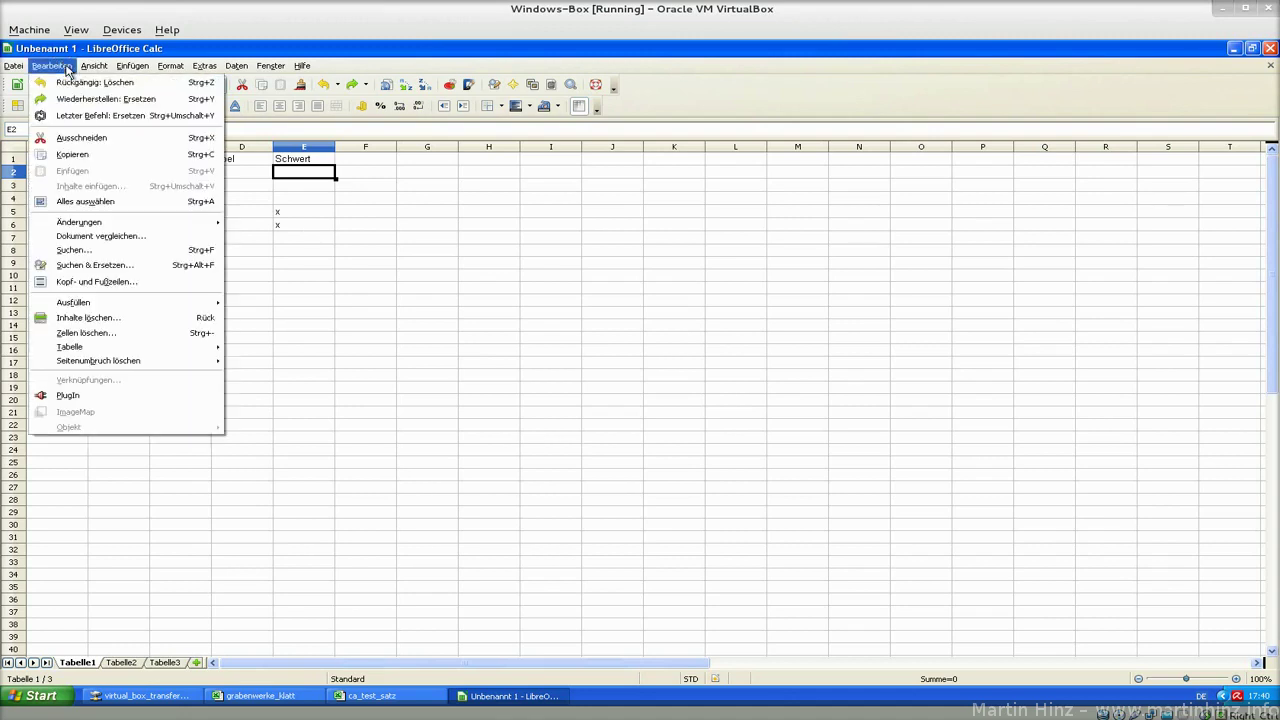
{"action": "left_click", "coordinate": [130, 265]}
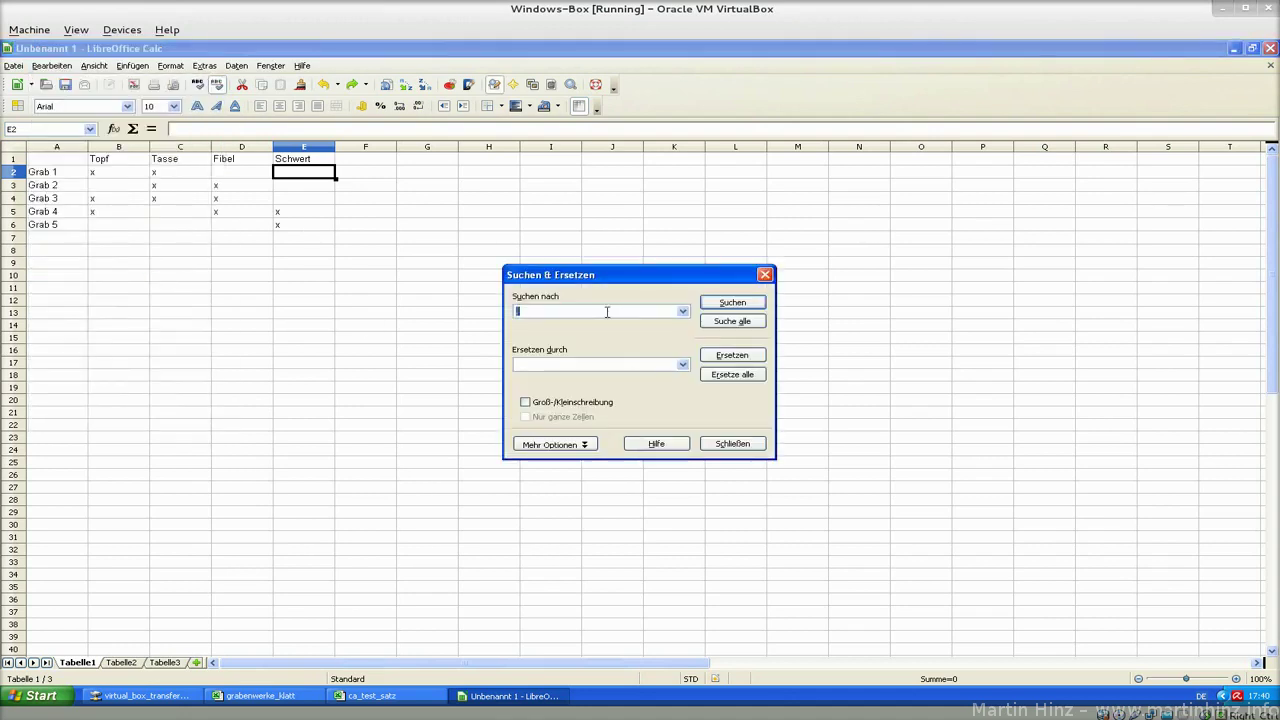
{"action": "type", "text": "x"}
{"action": "key", "text": "Tab"}
{"action": "type", "text": "1"}
{"action": "left_click", "coordinate": [742, 330]}
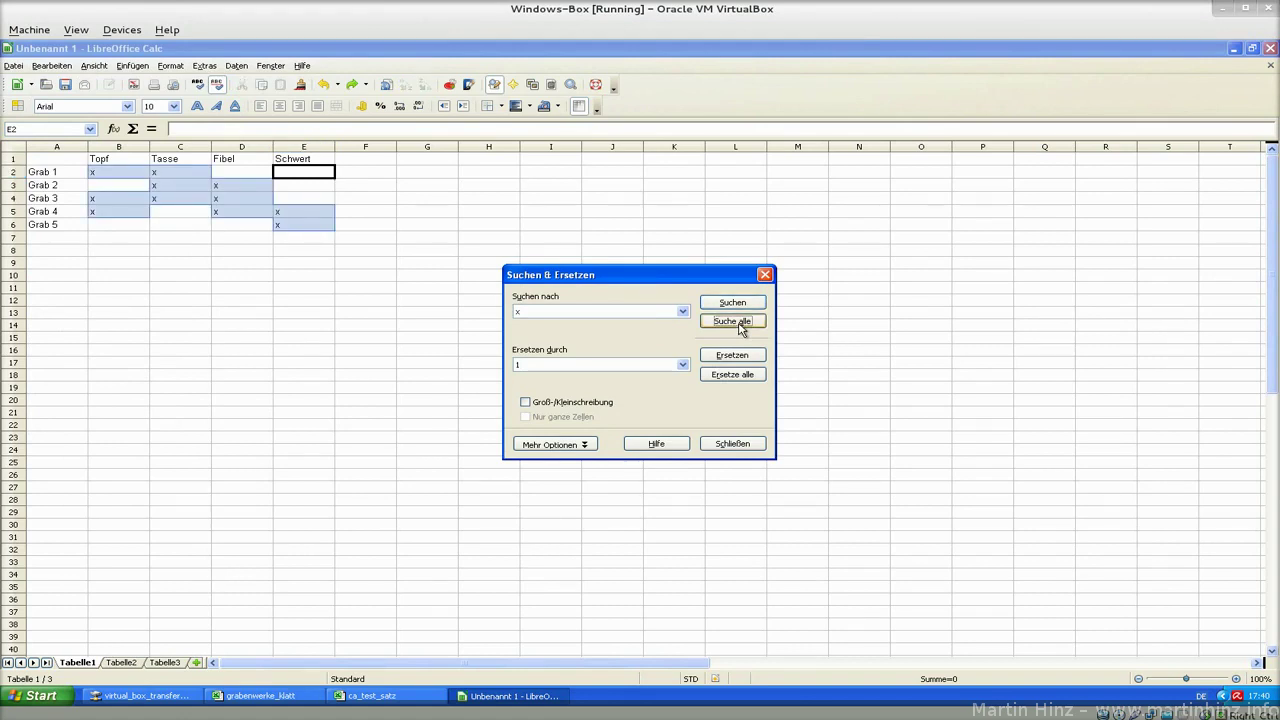
{"action": "left_click", "coordinate": [755, 377]}
- Find all empty cells of the table and replace them with 0, leaving the replace dialog closed
{"action": "left_click", "coordinate": [625, 312]}
{"action": "key", "text": "BackSpace"}
{"action": "key", "text": "Tab"}
{"action": "type", "text": "0"}
{"action": "left_click", "coordinate": [743, 323]}
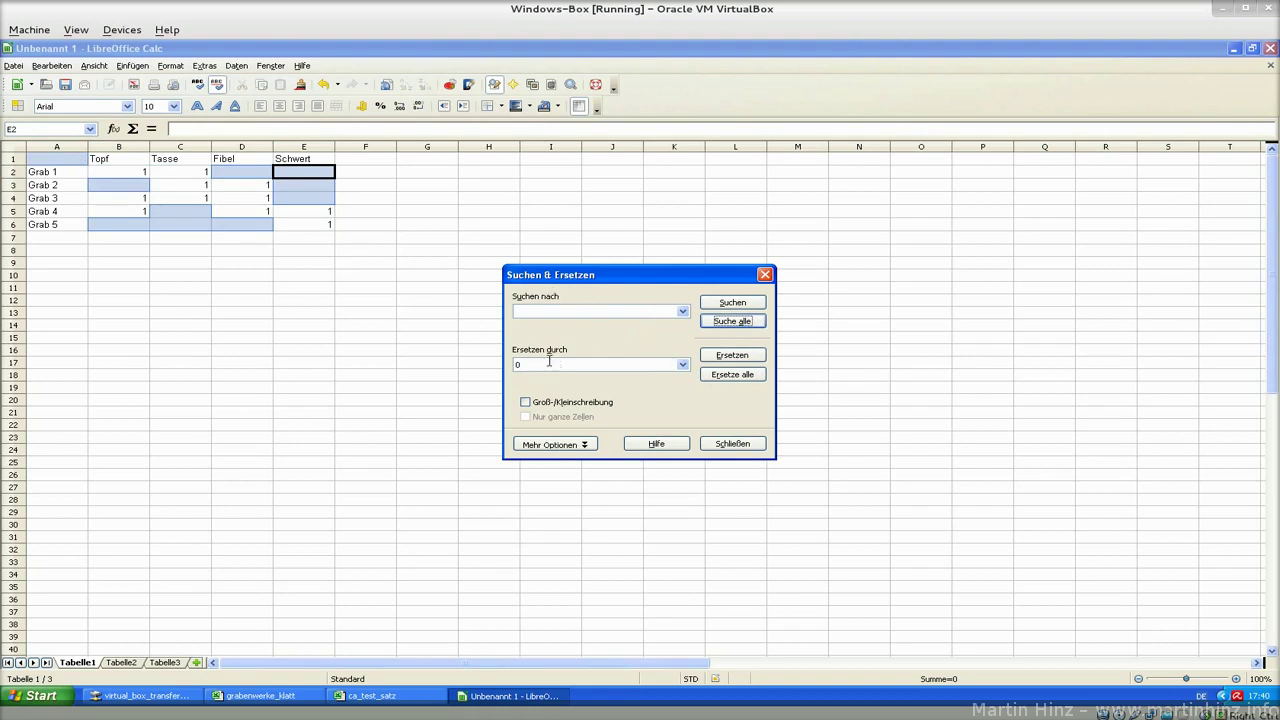
{"action": "left_click", "coordinate": [729, 375]}
{"action": "left_click", "coordinate": [735, 445]}
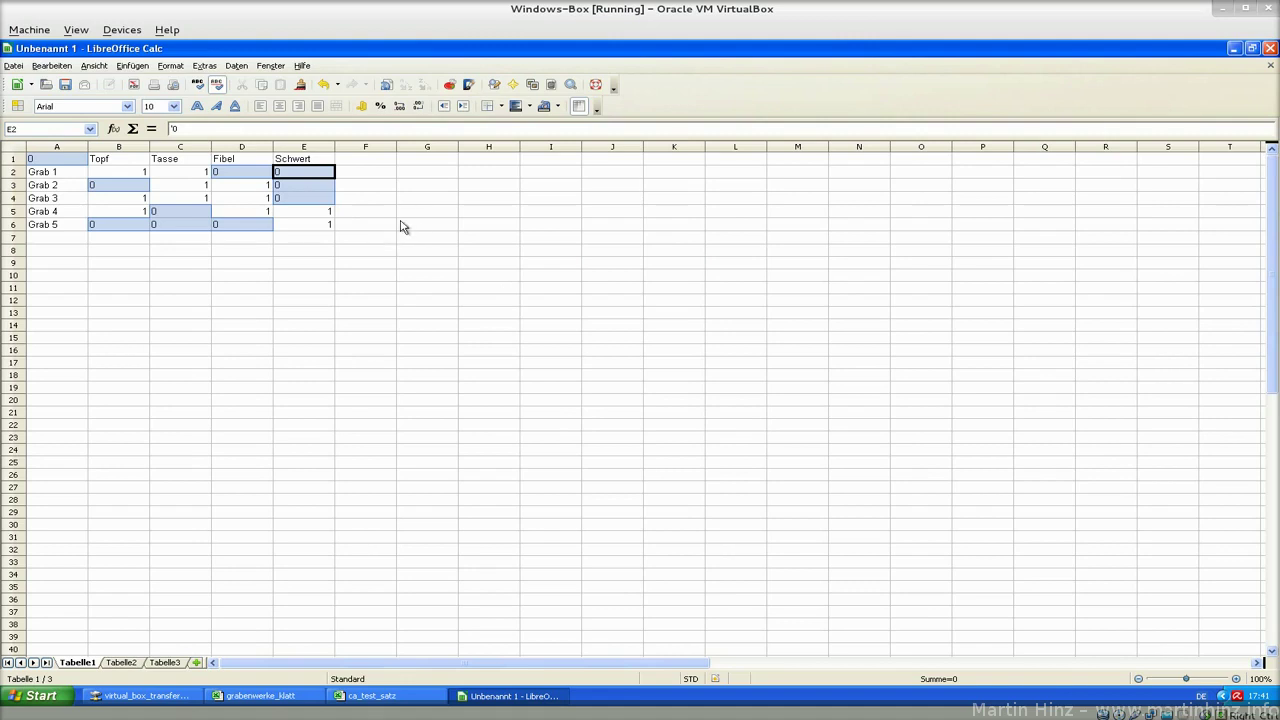
- Turn the text zeros in B2:E6 into numbers by replacing all matches of .+ with & in that range
{"action": "left_click", "coordinate": [130, 175]}
{"action": "left_click_drag", "start_coordinate": [130, 175], "coordinate": [290, 233]}
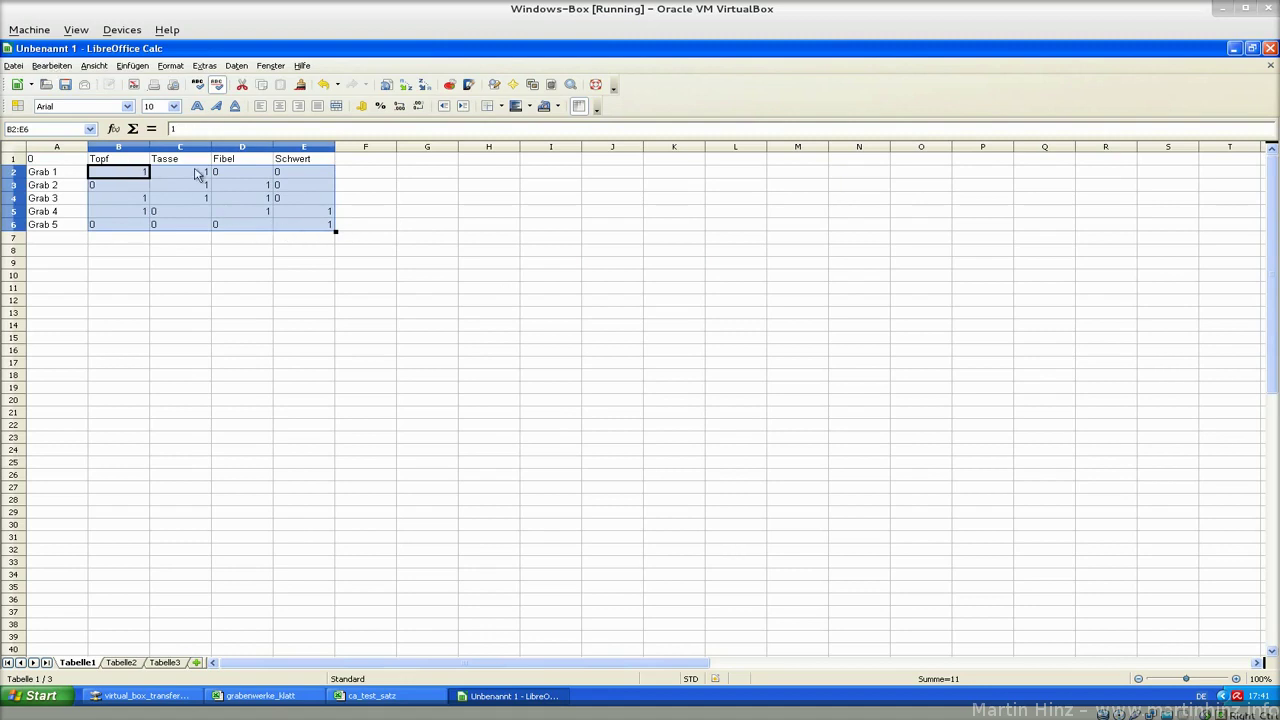
{"action": "left_click", "coordinate": [51, 66]}
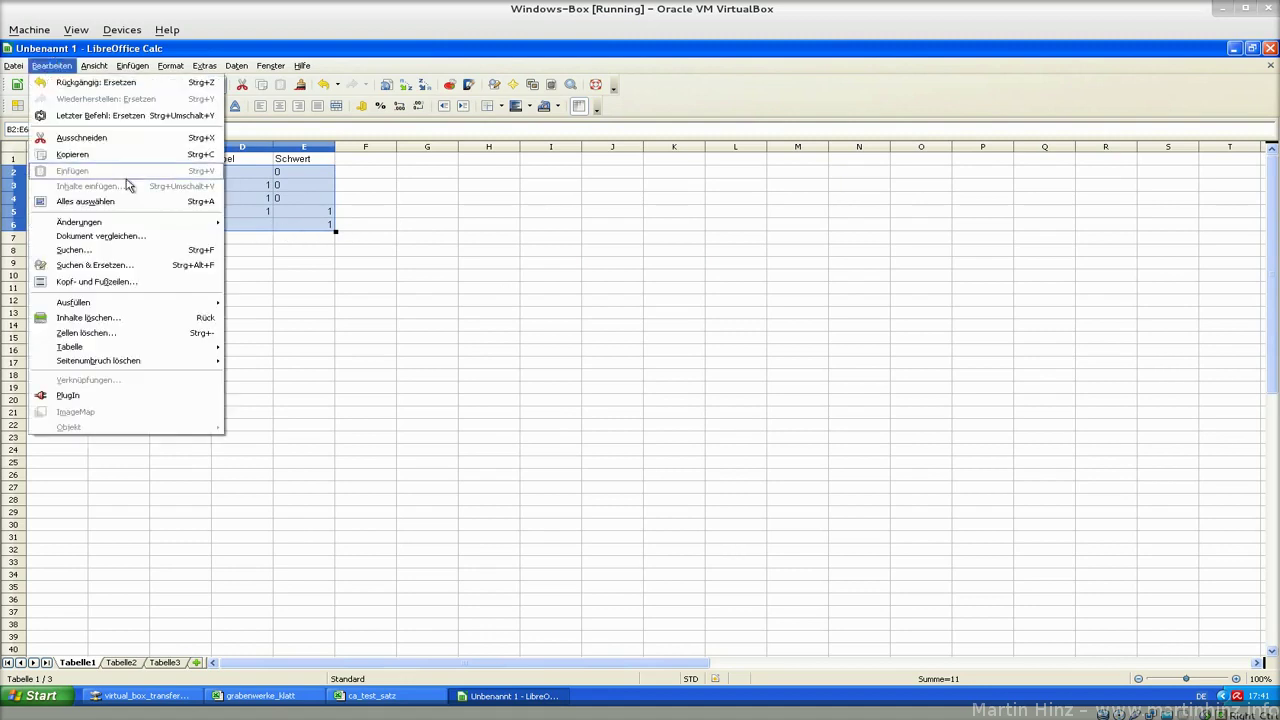
{"action": "left_click", "coordinate": [145, 265]}
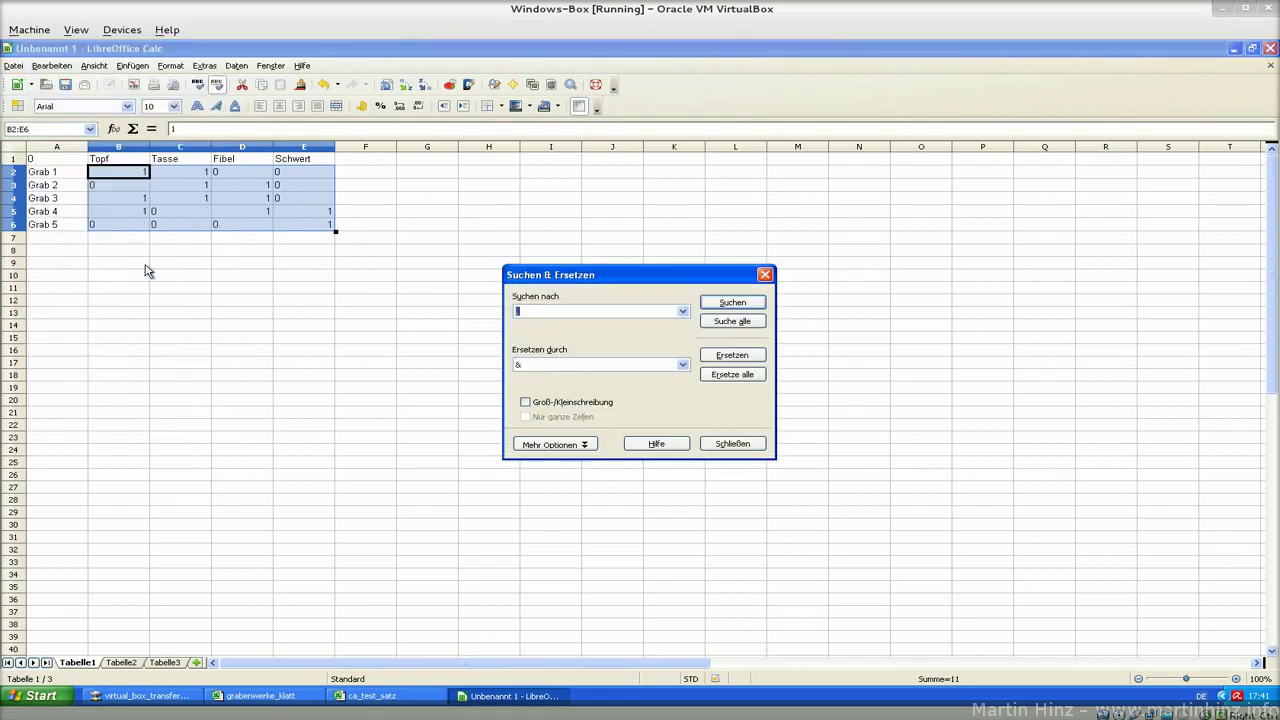
{"action": "left_click", "coordinate": [612, 310]}
{"action": "key", "text": "Tab"}
{"action": "left_click", "coordinate": [537, 312]}
{"action": "left_click", "coordinate": [746, 325]}
{"action": "left_click", "coordinate": [748, 378]}
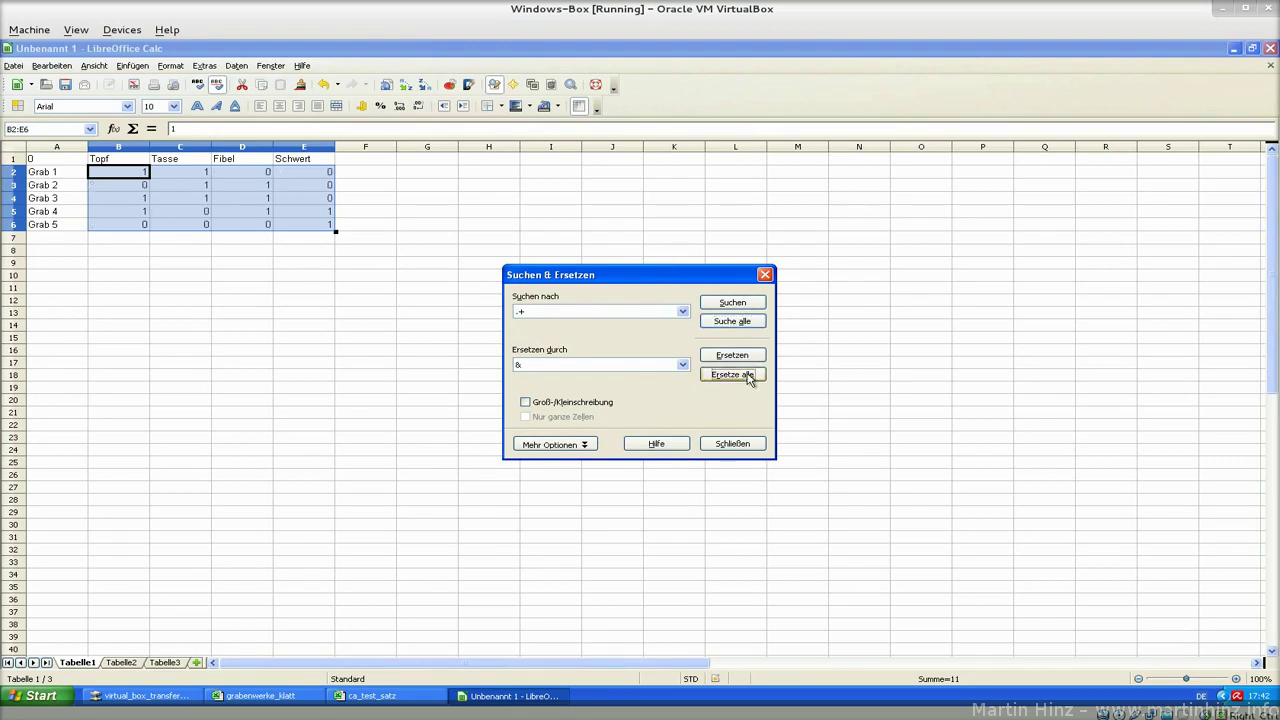
{"action": "left_click", "coordinate": [732, 443]}
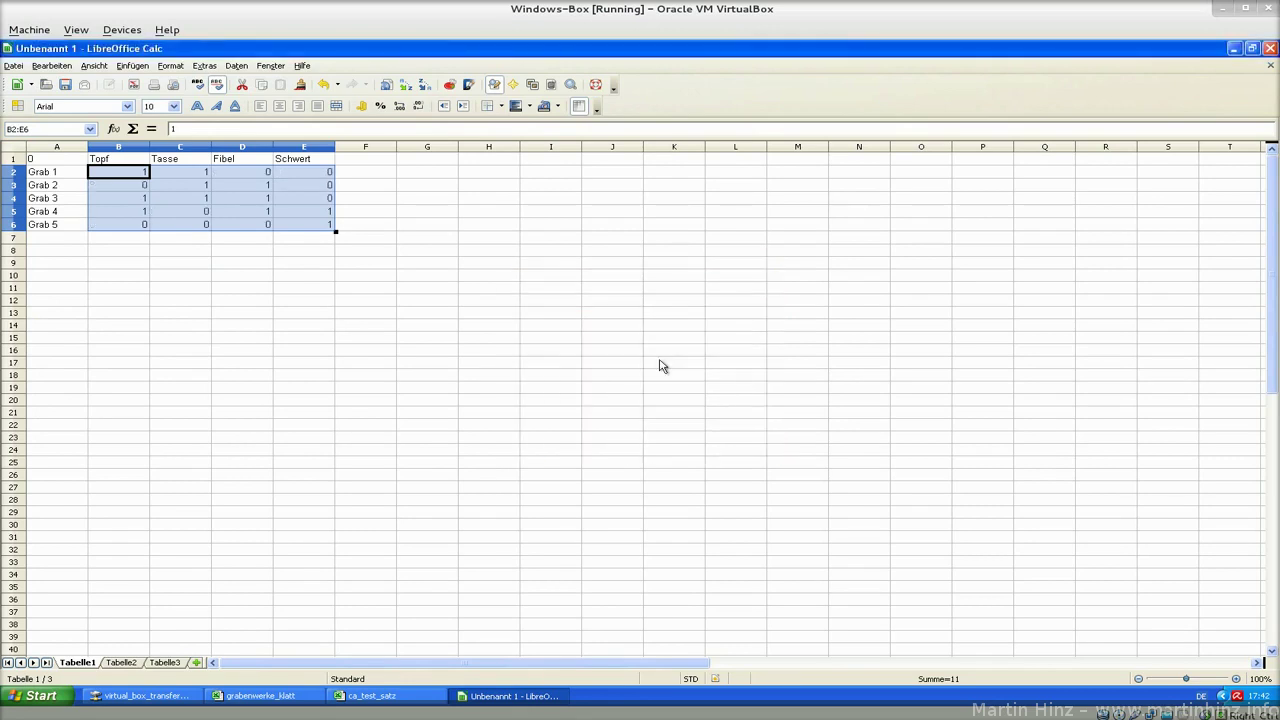
- Inspect cells D2, E2 and E5, and switch to the ca_test_satz workbook in Excel to view its matrix
{"action": "left_click", "coordinate": [268, 174]}
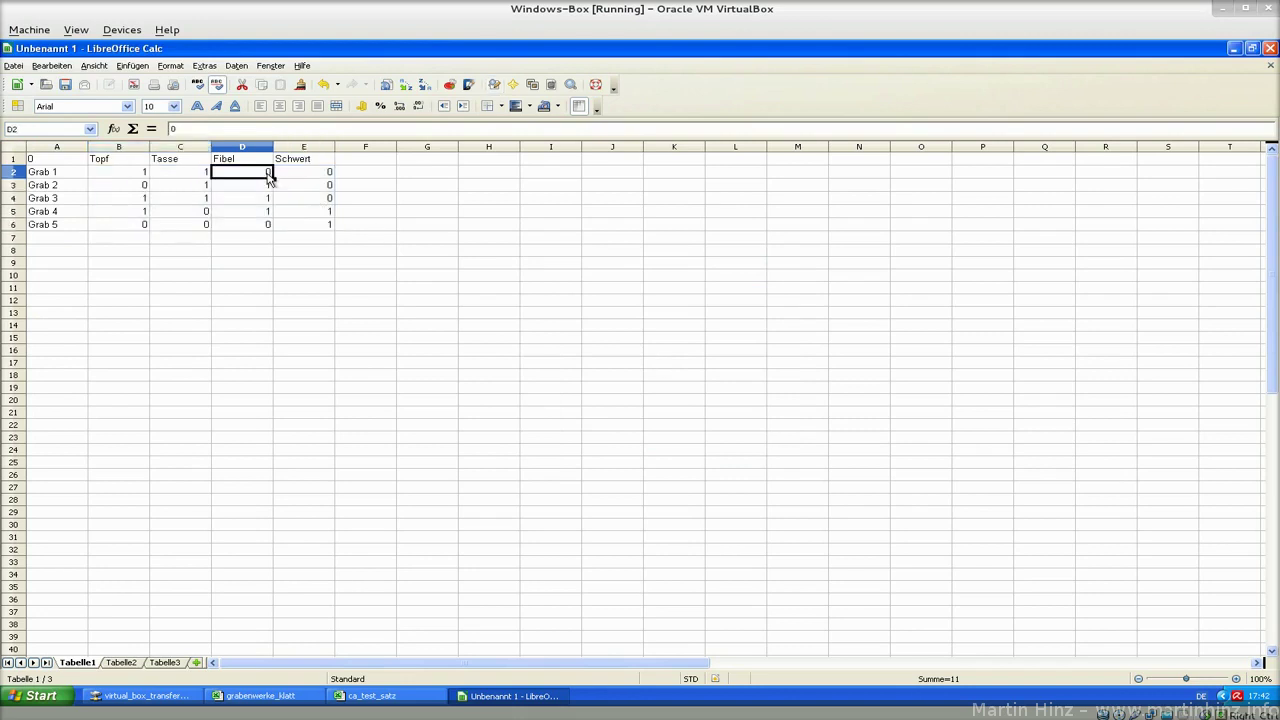
{"action": "left_click", "coordinate": [320, 175]}
{"action": "left_click", "coordinate": [328, 211]}
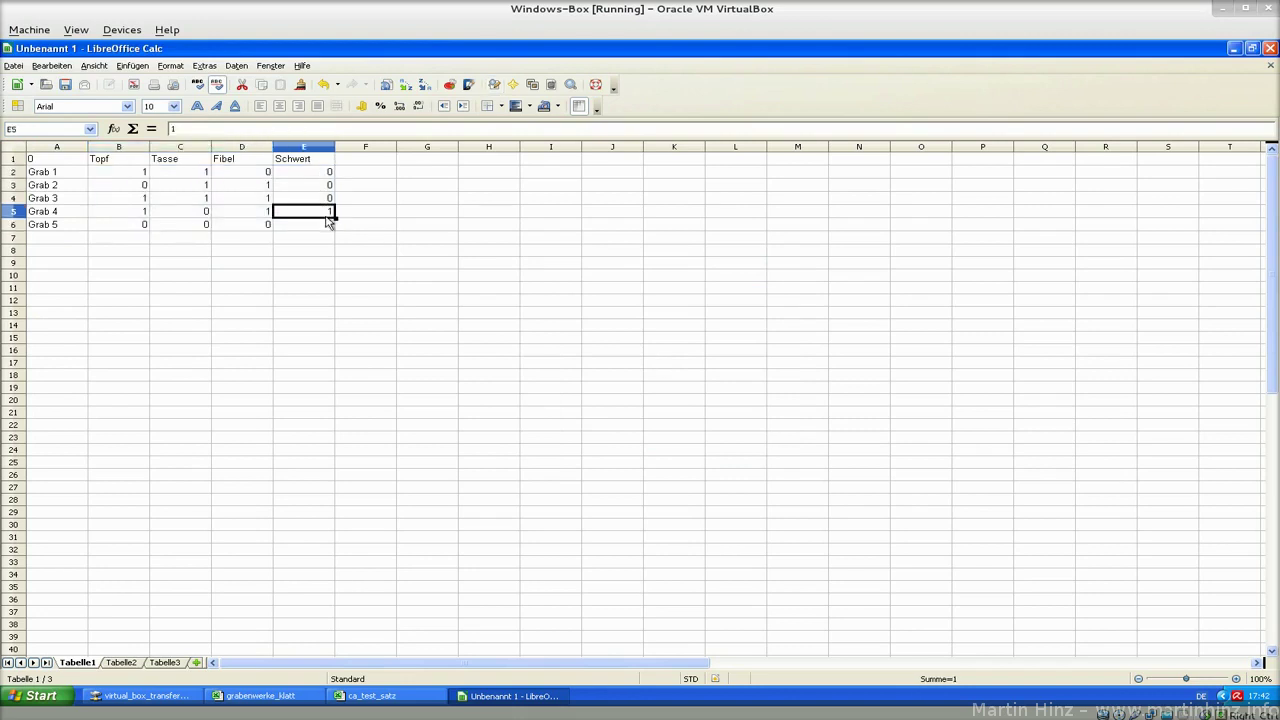
{"action": "left_click", "coordinate": [390, 697]}
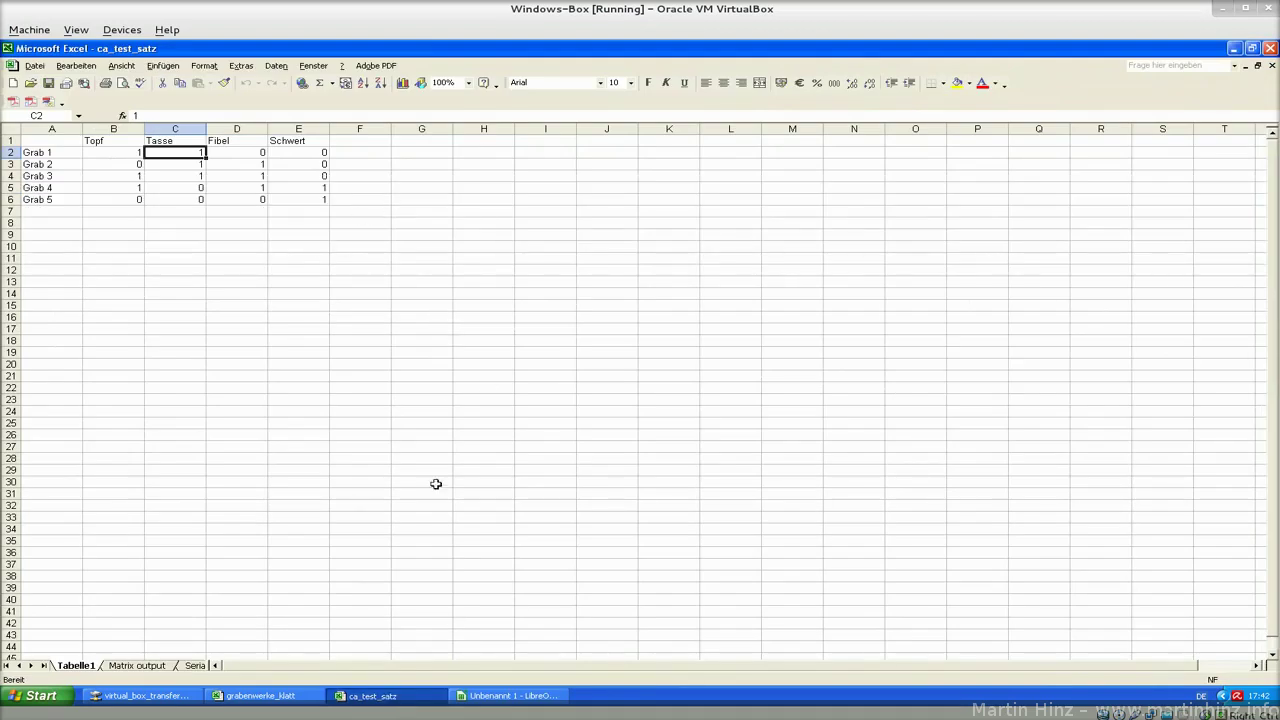
{"action": "left_click", "coordinate": [396, 283]}
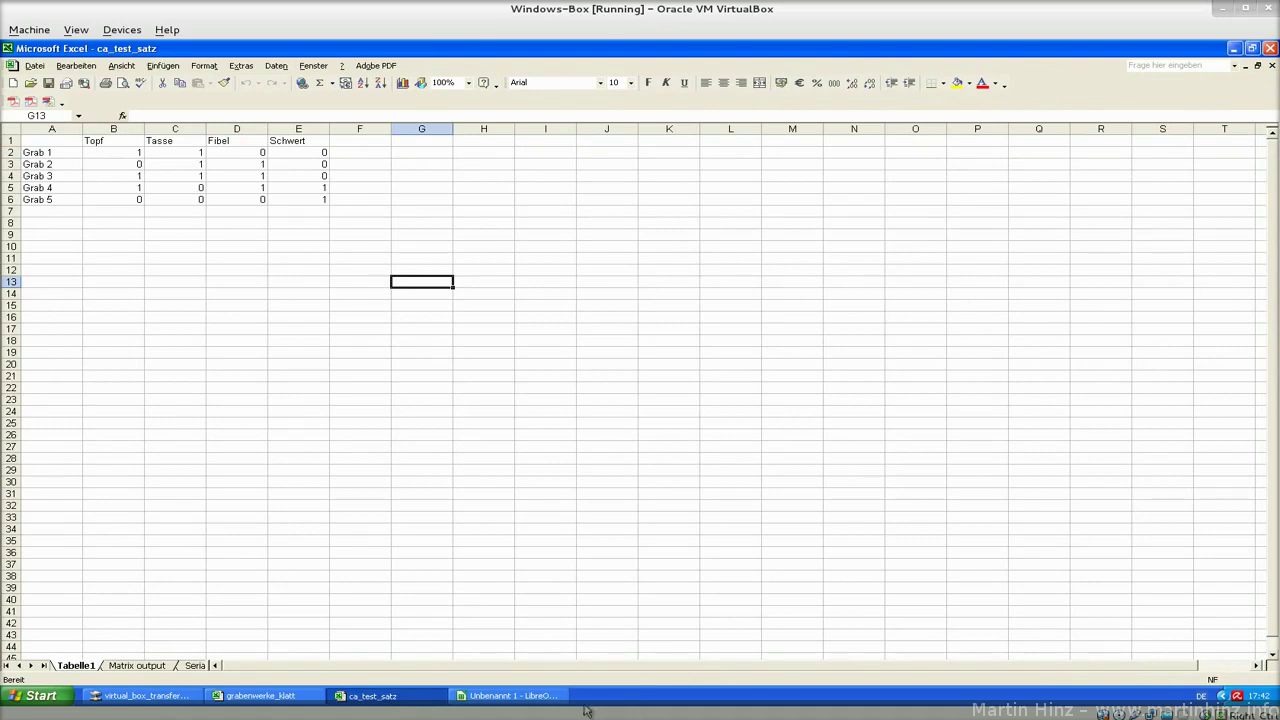
- Return to the untitled LibreOffice Calc spreadsheet and undo the last three replacements
{"action": "left_click", "coordinate": [548, 696]}
{"action": "left_click", "coordinate": [422, 266]}
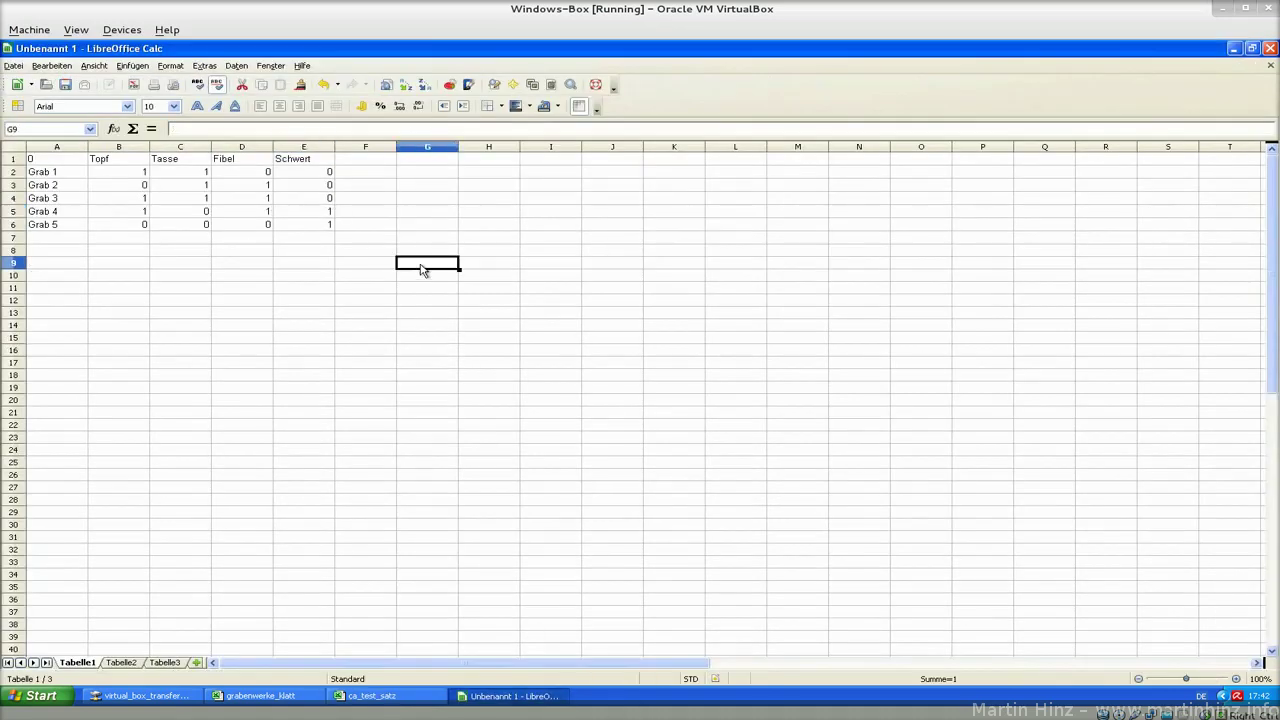
{"action": "key", "text": "ctrl+z"}
{"action": "key", "text": "ctrl+z"}
{"action": "key", "text": "ctrl+z"}
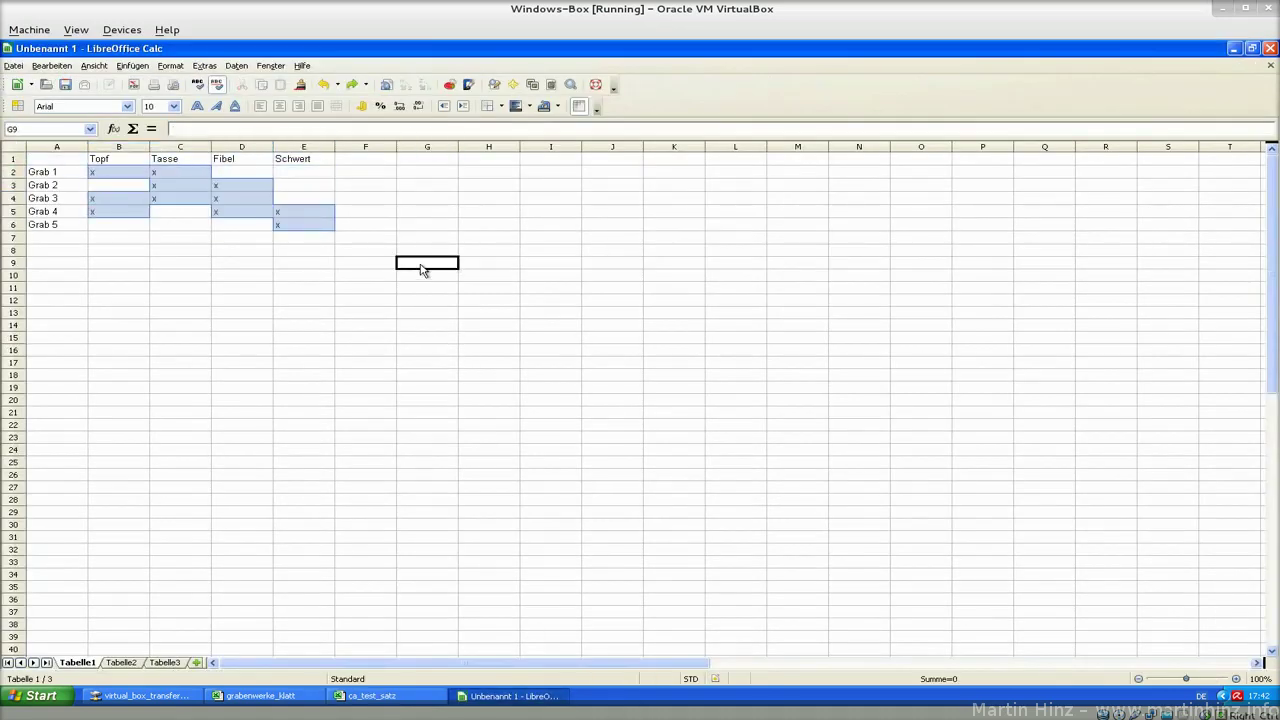
- Copy the table range A1:E6 with the grave names, find types and x marks
{"action": "key", "text": "Left"}
{"action": "key", "text": "Left"}
{"action": "key", "text": "Up"}
{"action": "key", "text": "Up"}
{"action": "key", "text": "Up"}
{"action": "key", "text": "shift+Up"}
{"action": "key", "text": "shift+Up"}
{"action": "key", "text": "shift+Up"}
{"action": "key", "text": "shift+Up"}
{"action": "key", "text": "shift+Up"}
{"action": "key", "text": "shift+Left"}
{"action": "key", "text": "shift+Left"}
{"action": "key", "text": "shift+Left"}
{"action": "key", "text": "shift+Left"}
{"action": "key", "text": "ctrl+c"}
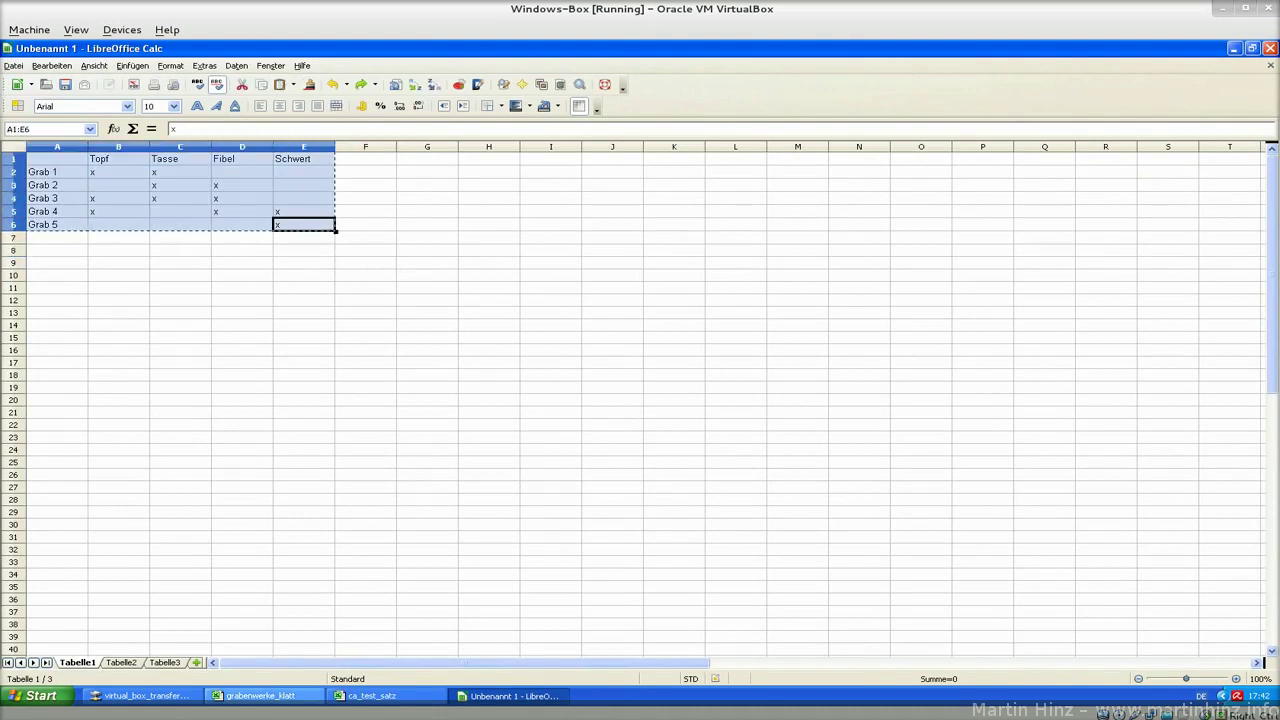
- Switch to the ca_test_satz workbook in Excel and paste the copied table over A1:E6
{"action": "left_click", "coordinate": [370, 695]}
{"action": "left_click", "coordinate": [321, 201]}
{"action": "key", "text": "shift+Up"}
{"action": "key", "text": "shift+Up"}
{"action": "key", "text": "shift+Up"}
{"action": "key", "text": "shift+Up"}
{"action": "key", "text": "shift+Up"}
{"action": "key", "text": "shift+Left"}
{"action": "key", "text": "shift+Left"}
{"action": "key", "text": "shift+Left"}
{"action": "key", "text": "shift+Left"}
{"action": "key", "text": "ctrl+v"}
{"action": "key", "text": "Down"}
{"action": "key", "text": "Up"}
{"action": "key", "text": "Up"}
{"action": "key", "text": "Up"}
{"action": "key", "text": "Up"}
{"action": "key", "text": "Up"}
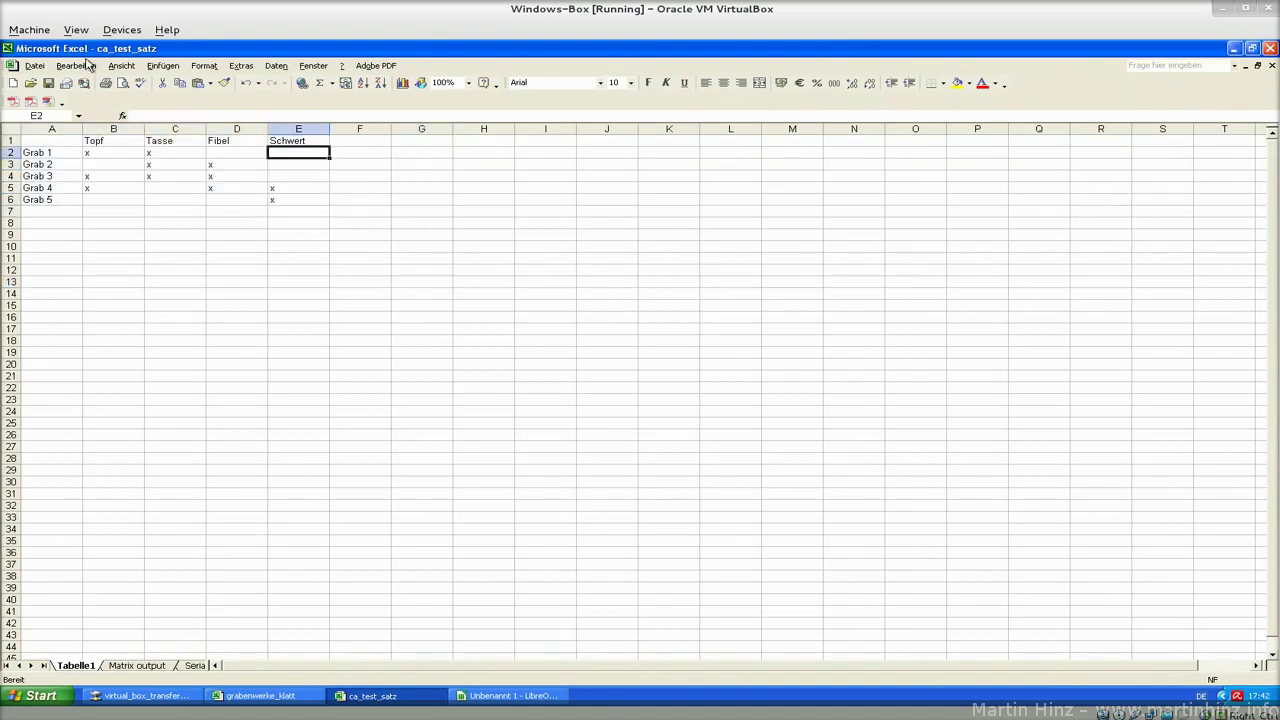
- Find and replace all x entries in the Excel table with 1
{"action": "left_click", "coordinate": [88, 65]}
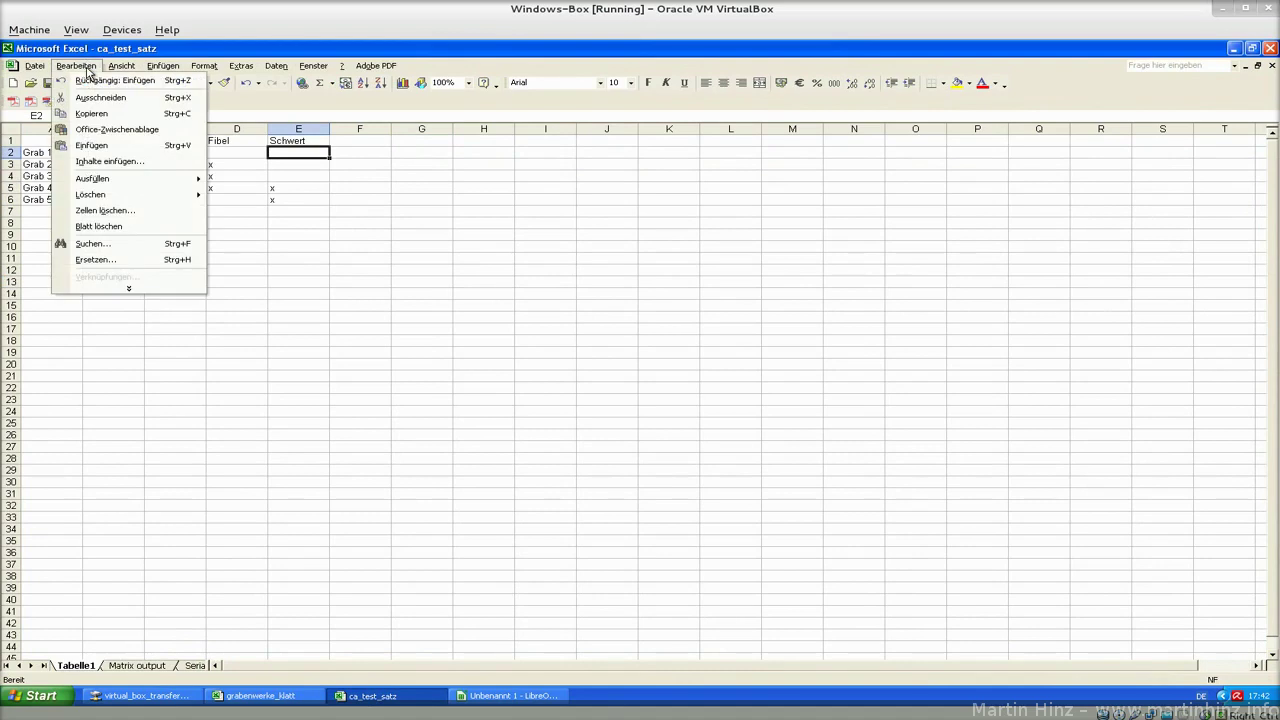
{"action": "left_click", "coordinate": [150, 260]}
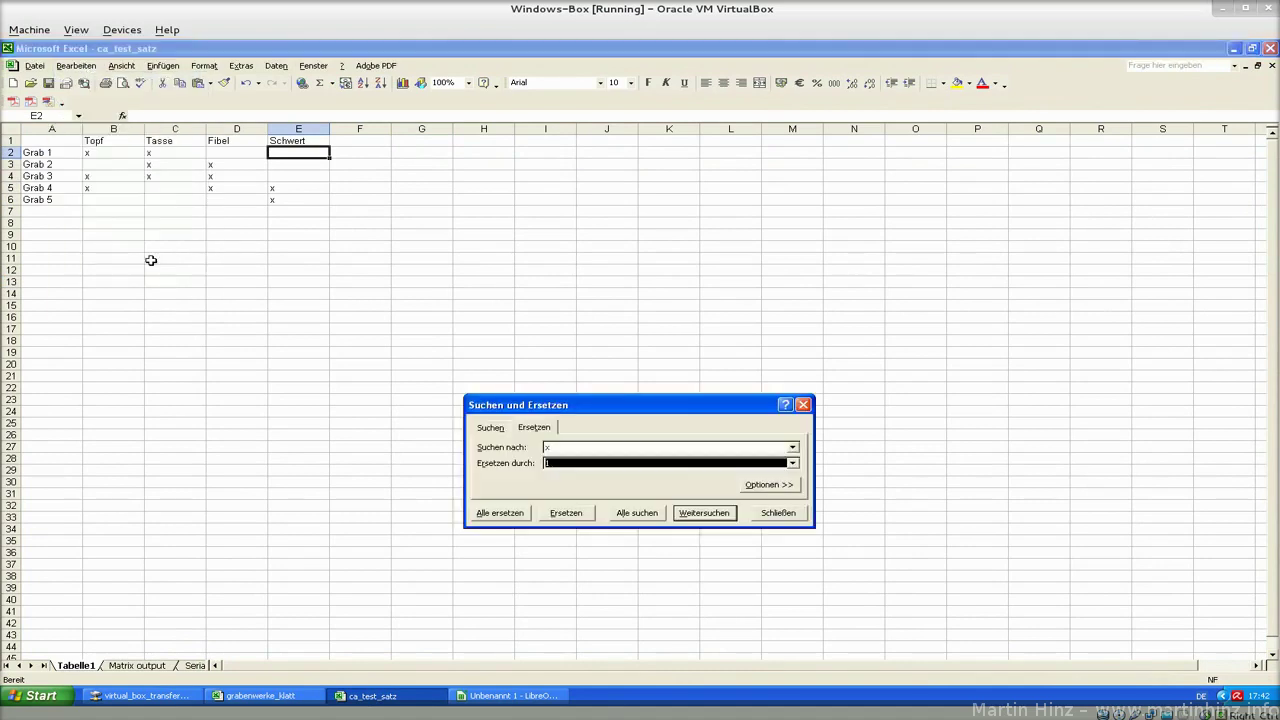
{"action": "double_click", "coordinate": [652, 446]}
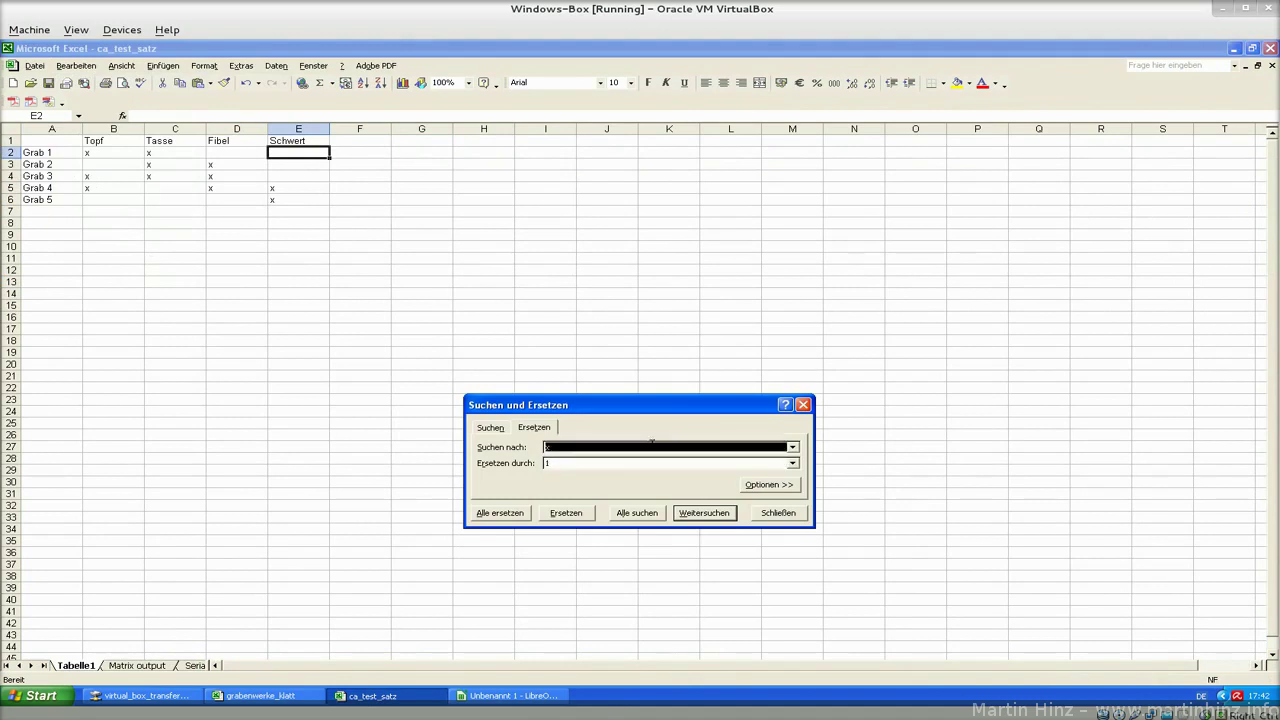
{"action": "left_click", "coordinate": [557, 462]}
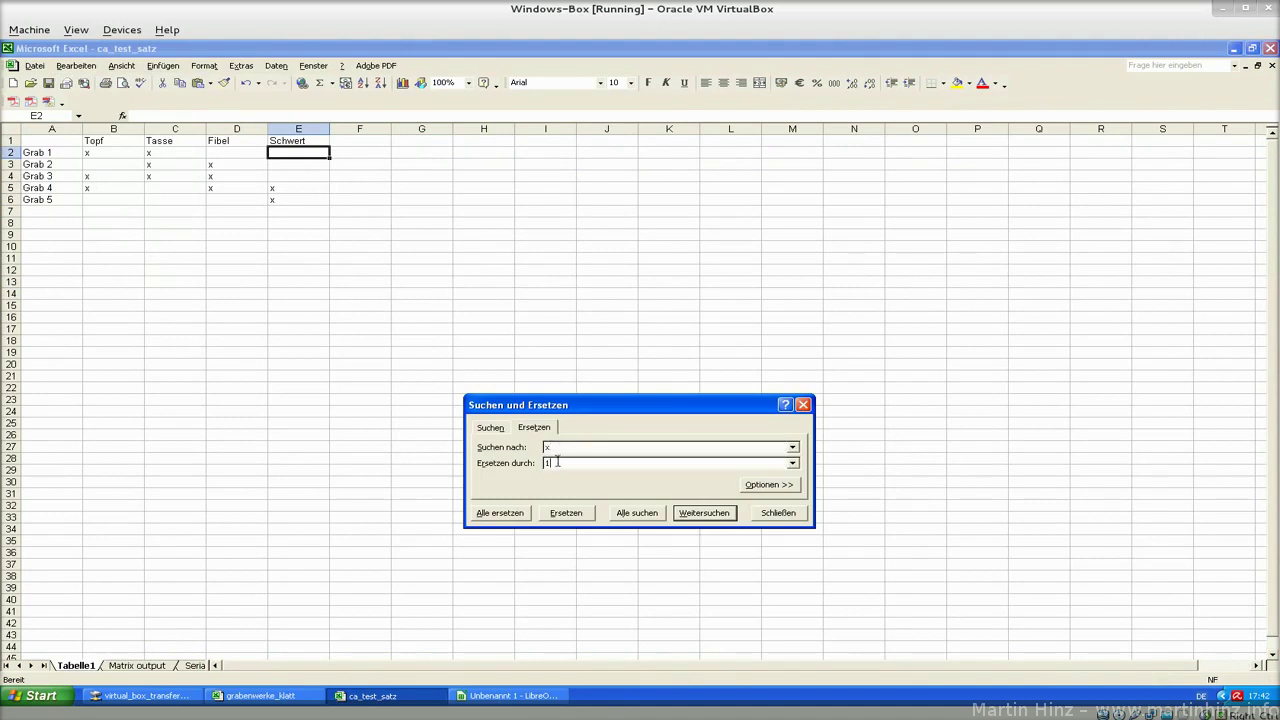
{"action": "left_click", "coordinate": [641, 514]}
{"action": "left_click", "coordinate": [498, 514]}
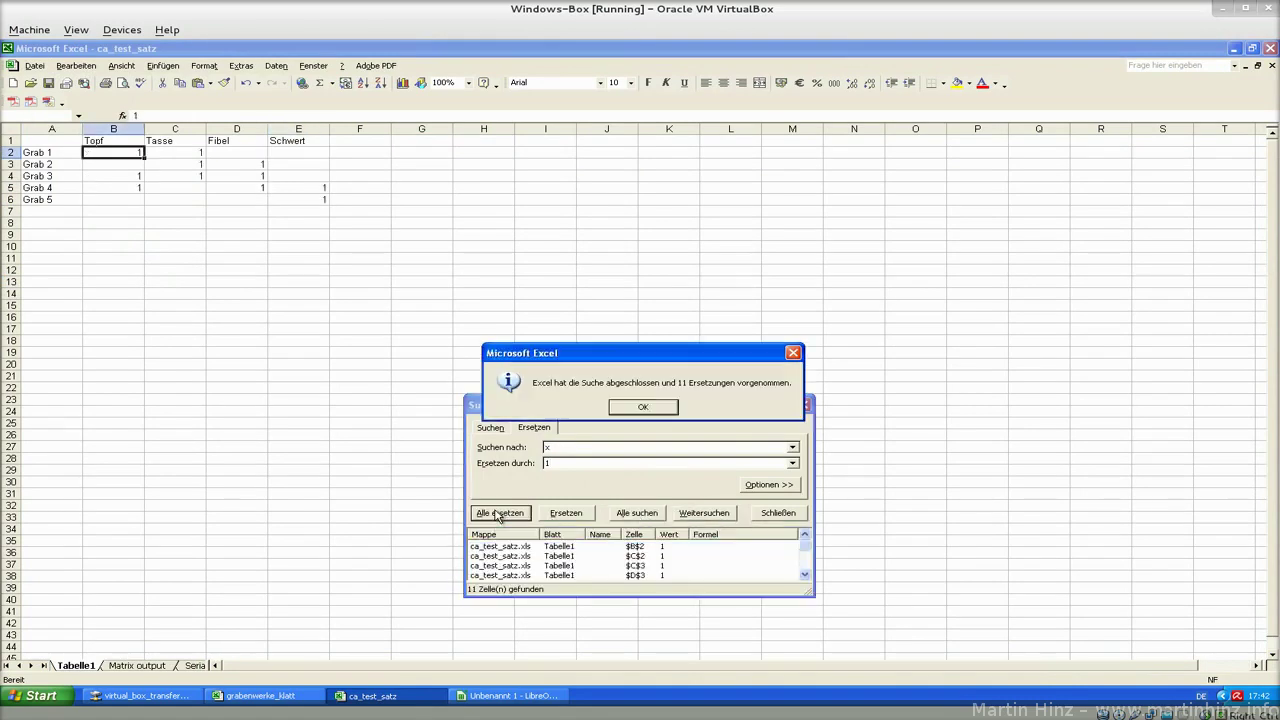
{"action": "left_click", "coordinate": [650, 404]}
- Replace all empty cells of the Excel table with 0 and close the replace dialog
{"action": "left_click", "coordinate": [631, 447]}
{"action": "key", "text": "BackSpace"}
{"action": "key", "text": "Tab"}
{"action": "type", "text": "0"}
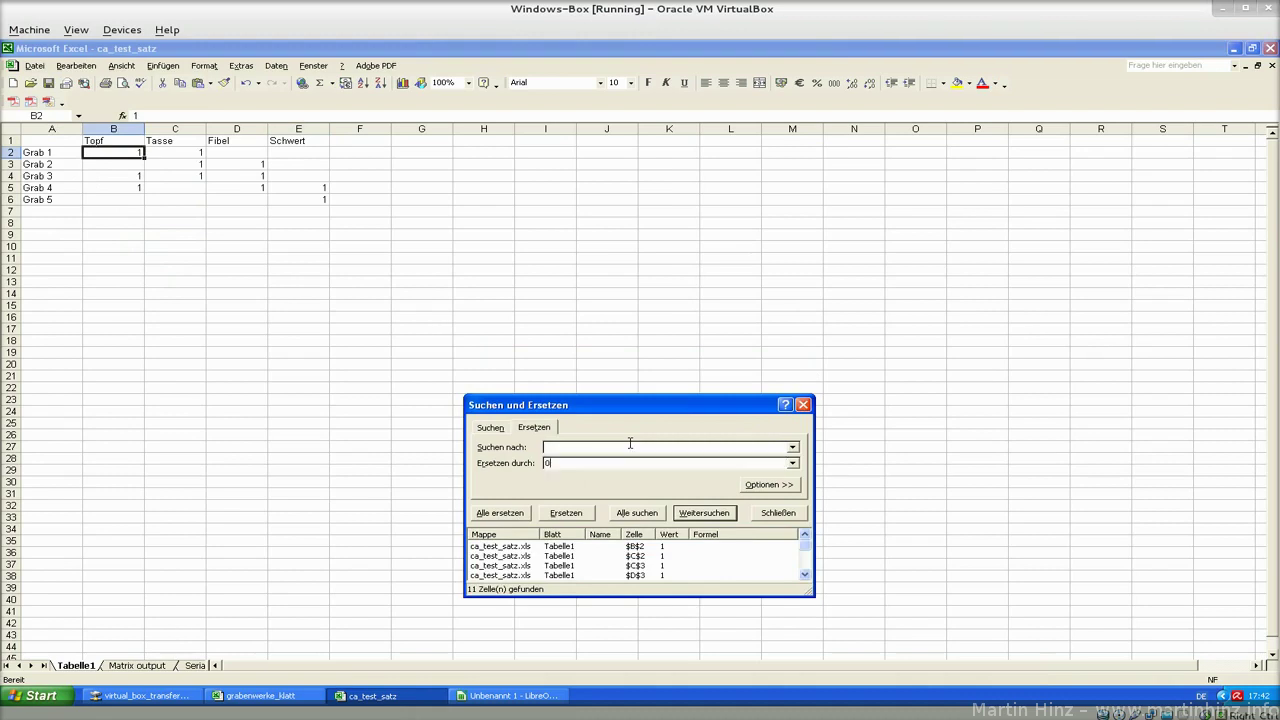
{"action": "left_click", "coordinate": [650, 514]}
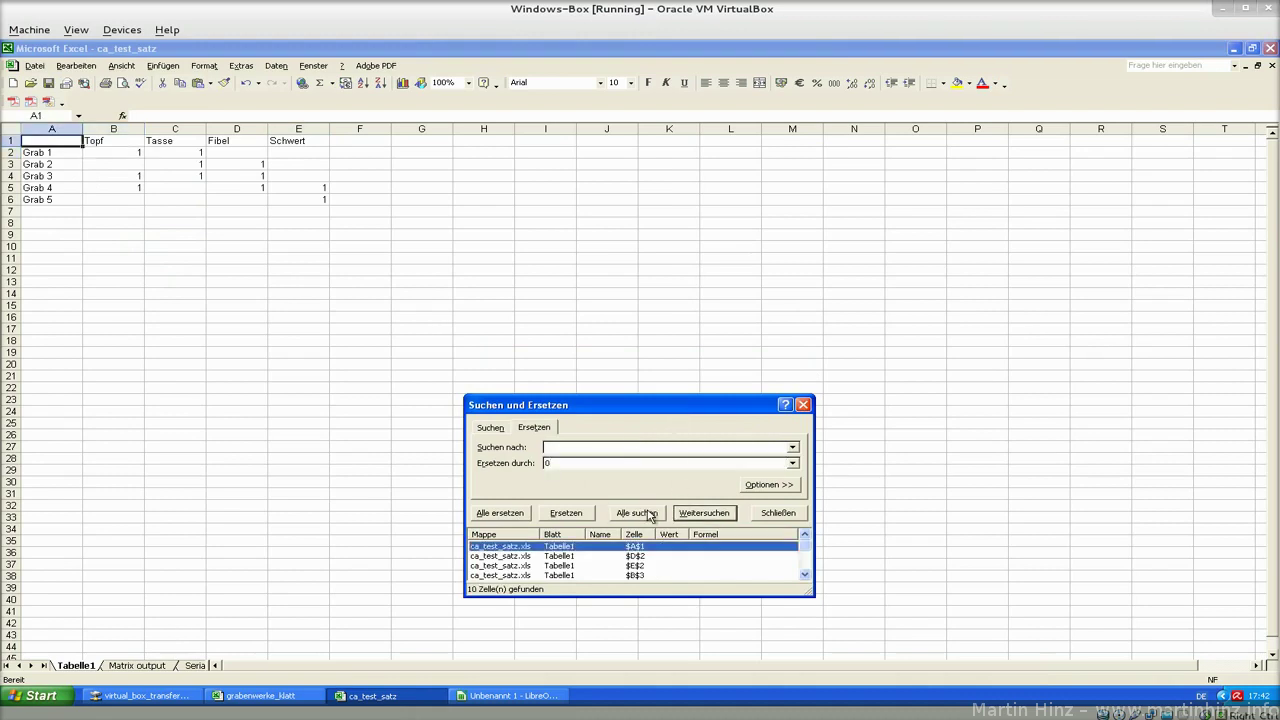
{"action": "left_click", "coordinate": [512, 517]}
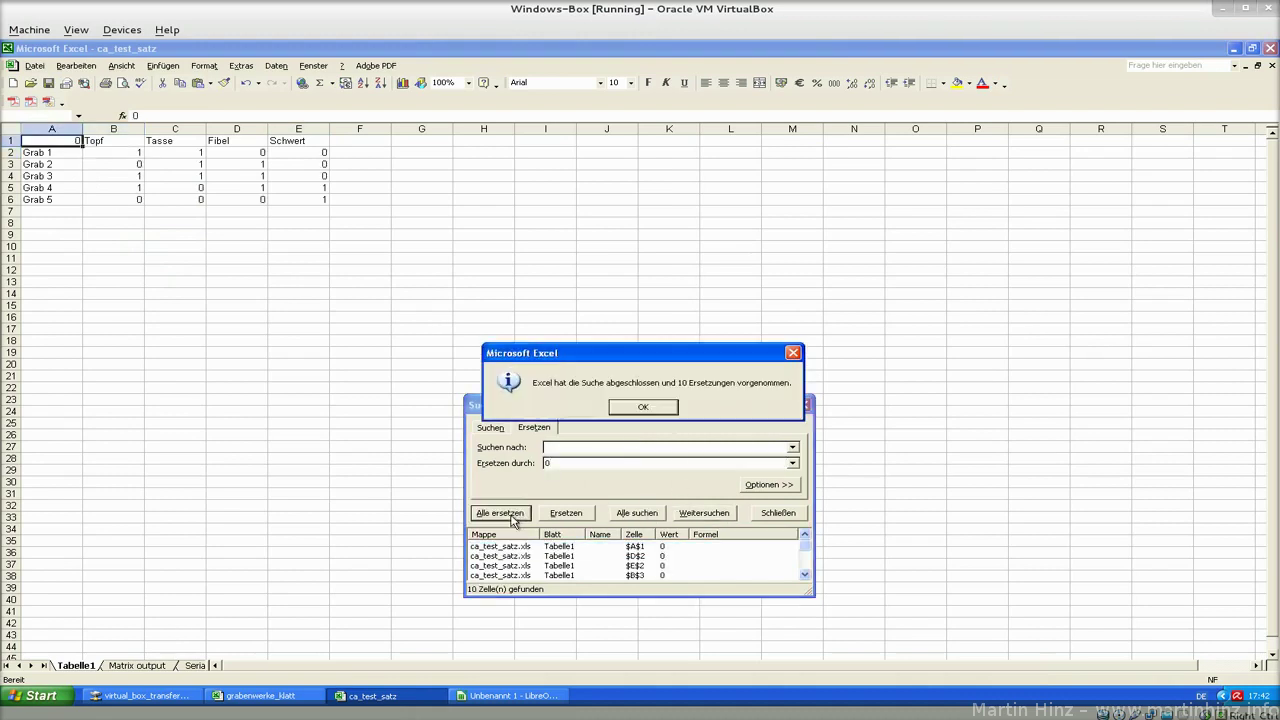
{"action": "left_click", "coordinate": [660, 408]}
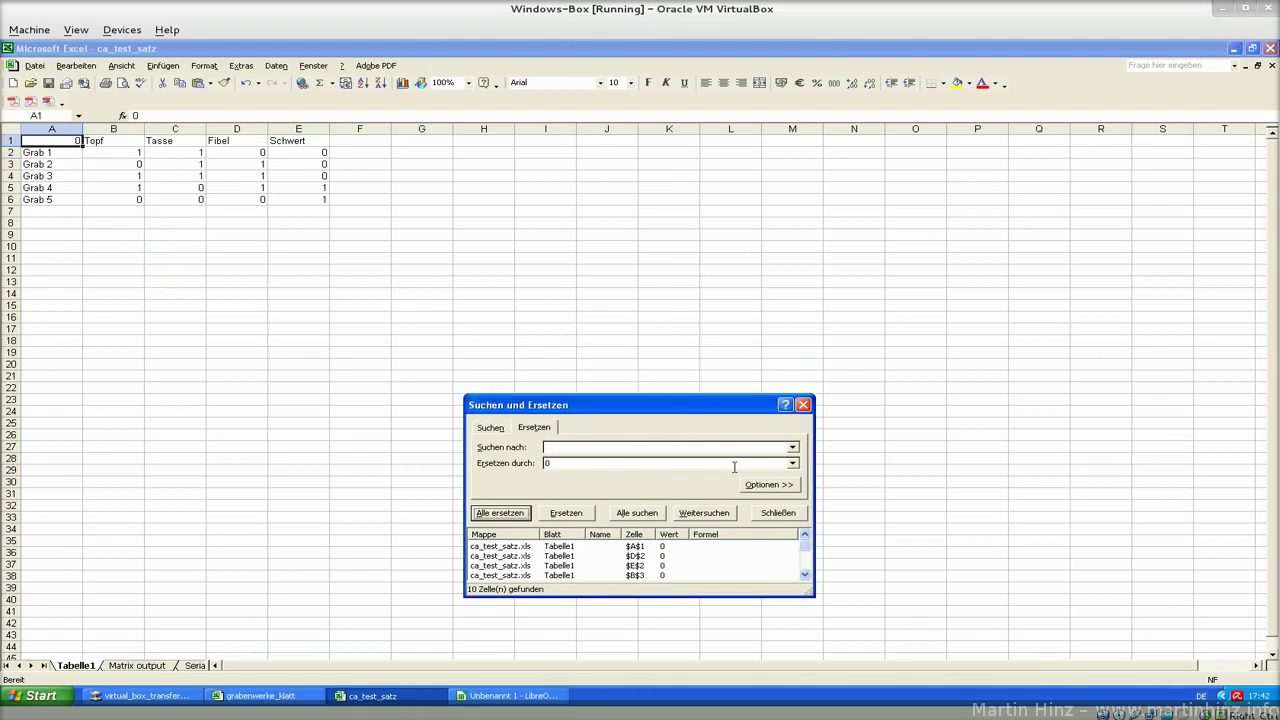
{"action": "left_click", "coordinate": [778, 513]}
- Clear the 0 from the corner cell A1 of the Excel table
{"action": "left_click", "coordinate": [130, 164]}
{"action": "key", "text": "Down"}
{"action": "key", "text": "Up"}
{"action": "key", "text": "Up"}
{"action": "key", "text": "Up"}
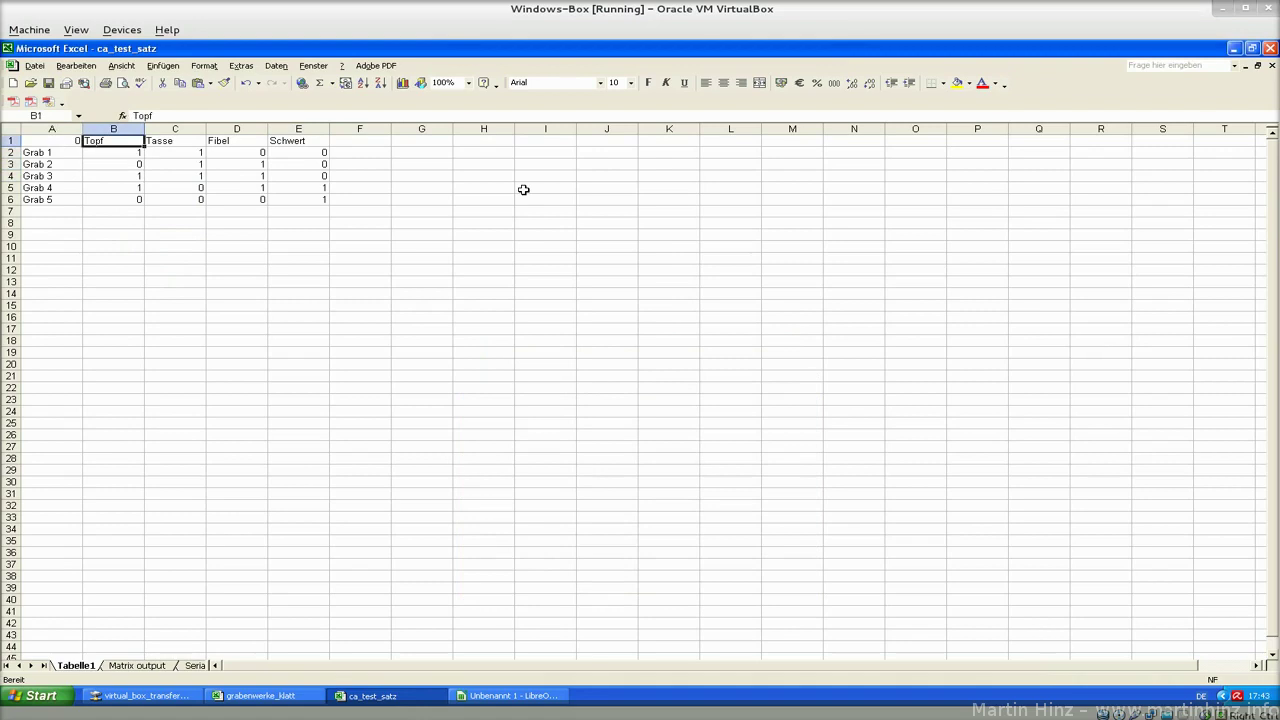
{"action": "key", "text": "Down"}
{"action": "key", "text": "Down"}
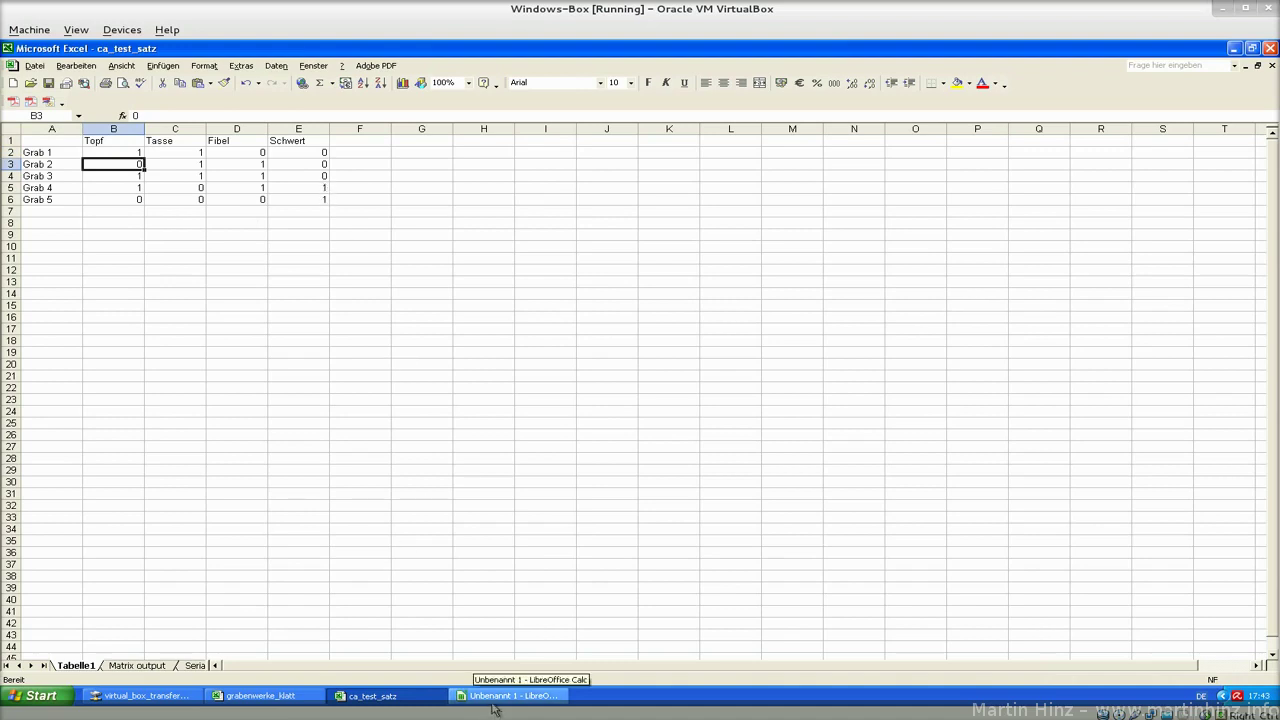
- Switch back to the LibreOffice Calc spreadsheet and redo the three undone replacements
{"action": "left_click", "coordinate": [460, 695]}
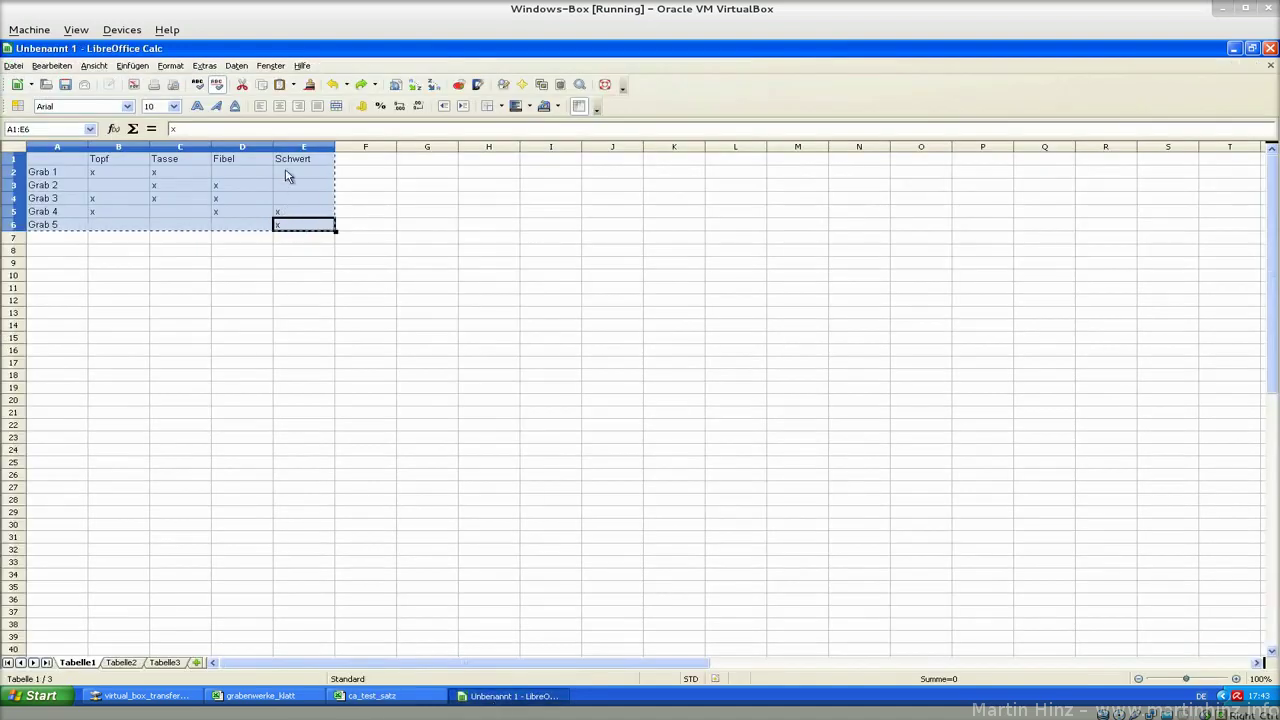
{"action": "left_click", "coordinate": [361, 85]}
{"action": "left_click", "coordinate": [361, 85]}
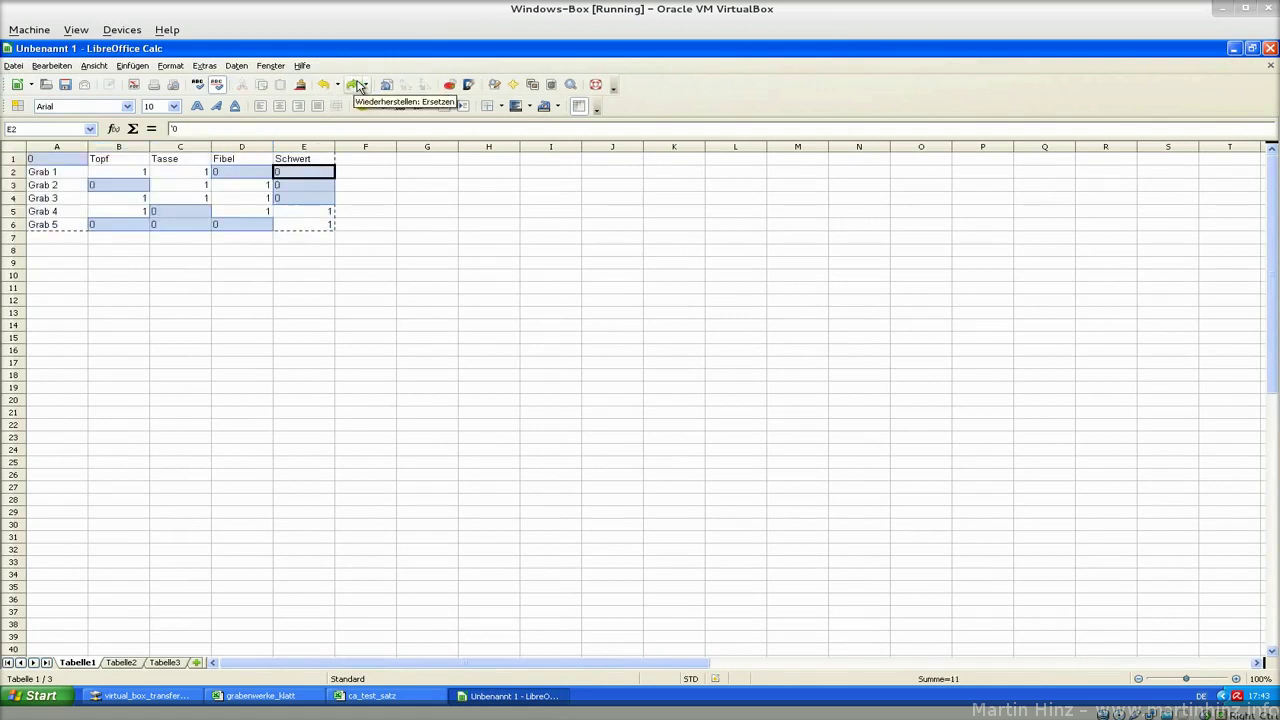
{"action": "left_click", "coordinate": [361, 85]}
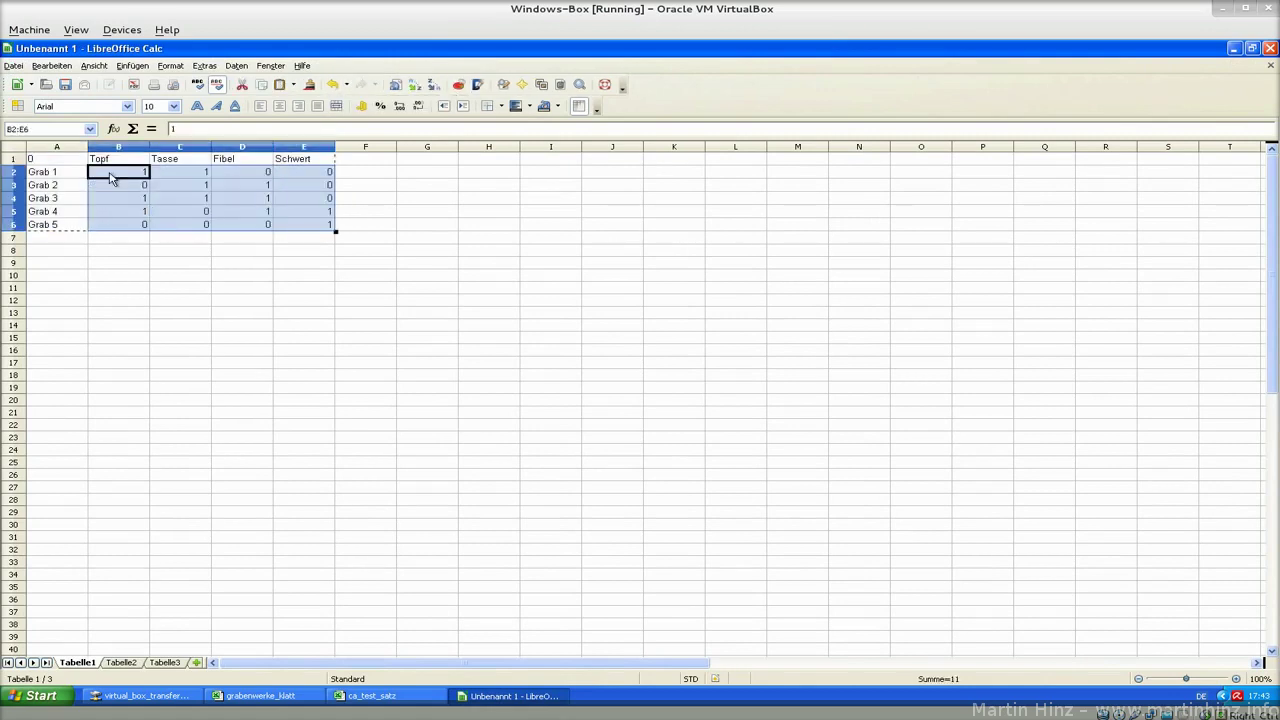
- Clear the 0 from the corner cell A1 of the Calc table
{"action": "left_click", "coordinate": [57, 159]}
{"action": "key", "text": "Delete"}
{"action": "key", "text": "Down"}
{"action": "key", "text": "ctrl+Right"}
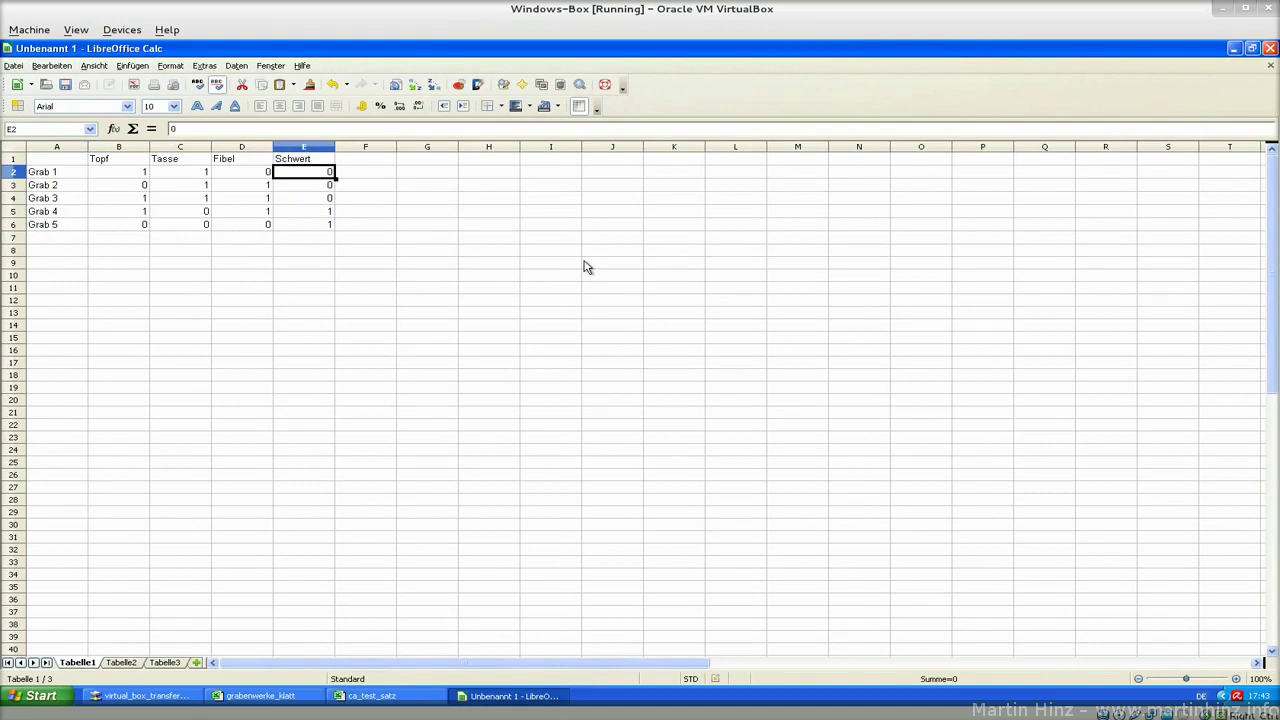
- Enter the formula =ANZAHL(B2:E2) in cell F2 to count the values in the Grab 1 row
{"action": "key", "text": "Right"}
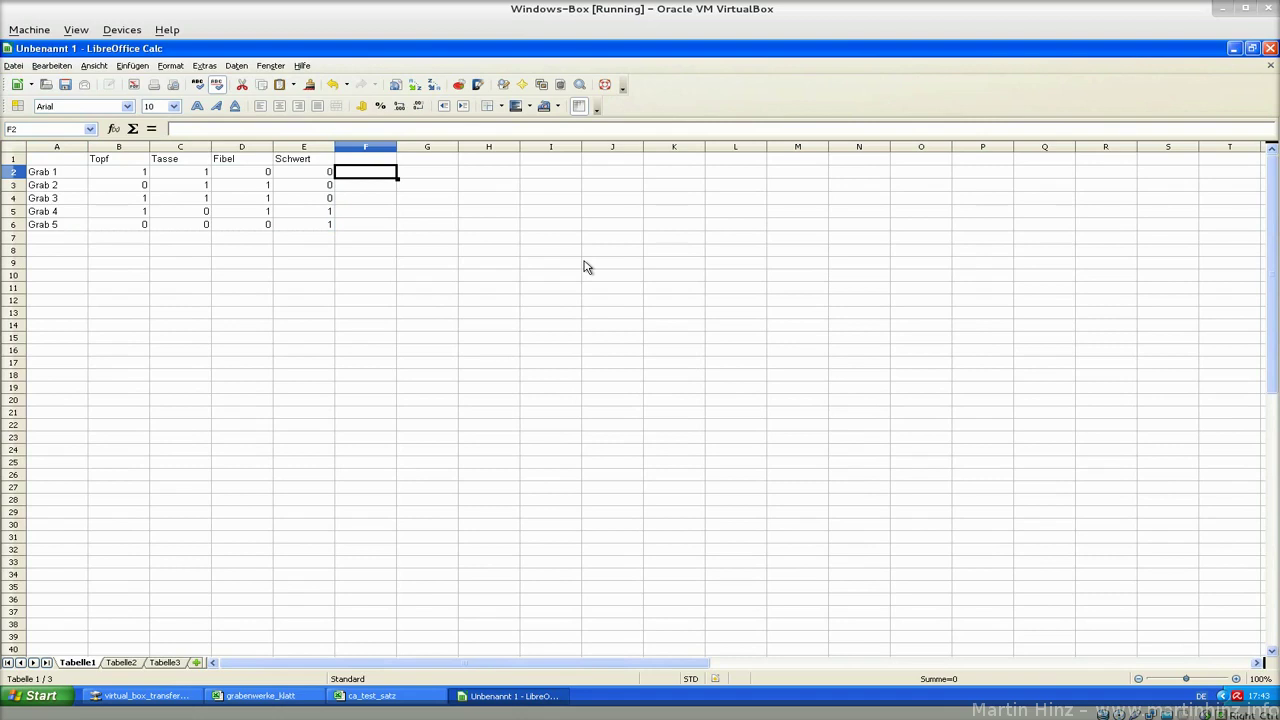
{"action": "type", "text": "=A"}
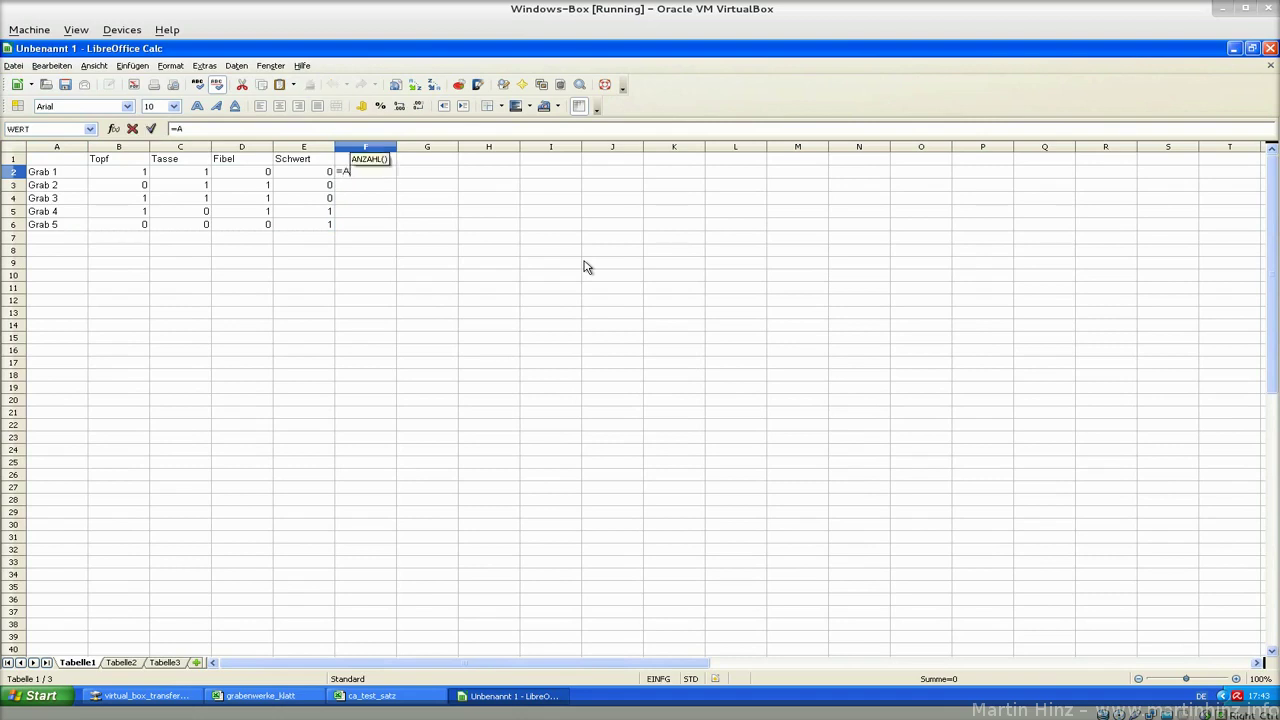
{"action": "key", "text": "Return"}
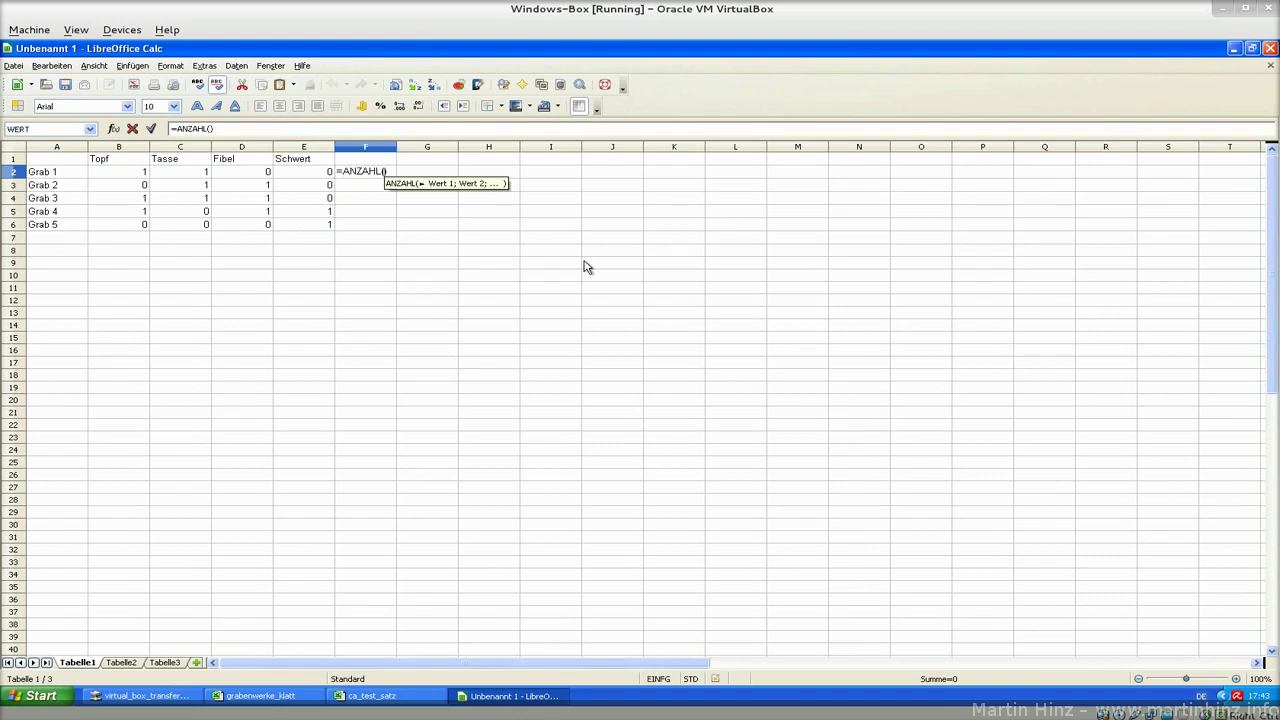
{"action": "key", "text": "Left"}
{"action": "key", "text": "shift+Left"}
{"action": "key", "text": "shift+Left"}
{"action": "key", "text": "shift+Left"}
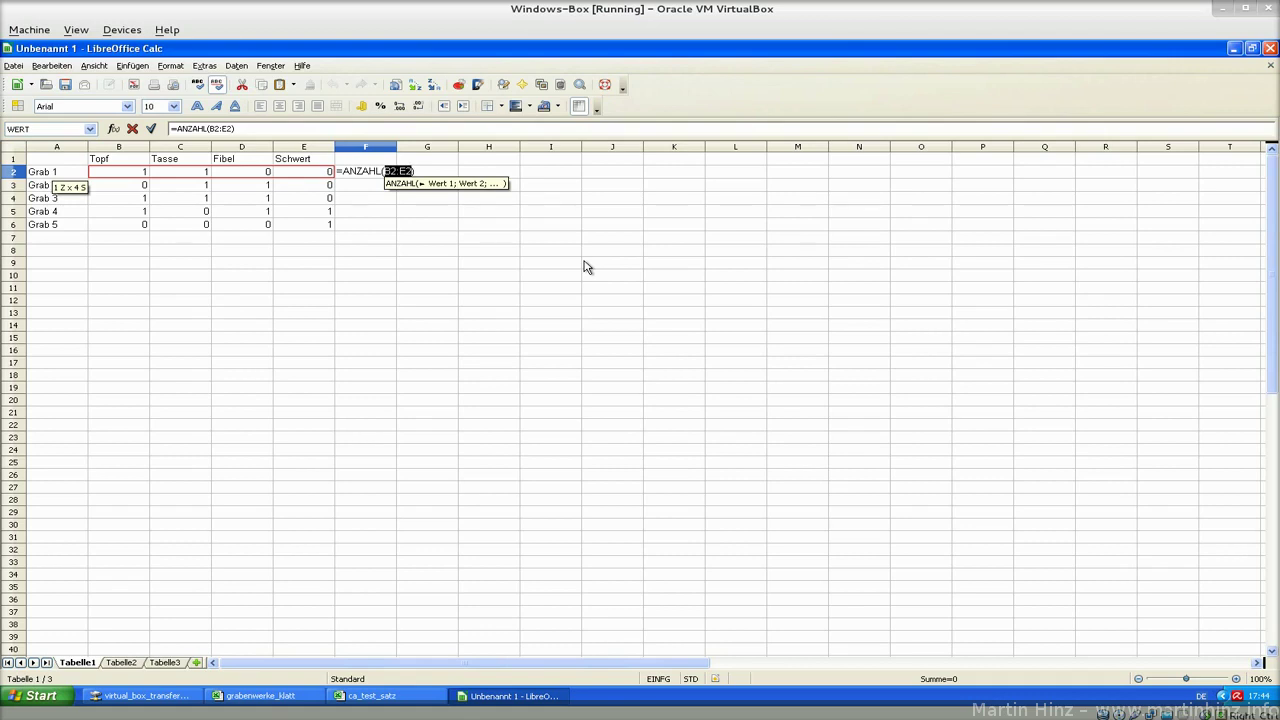
{"action": "key", "text": "Return"}
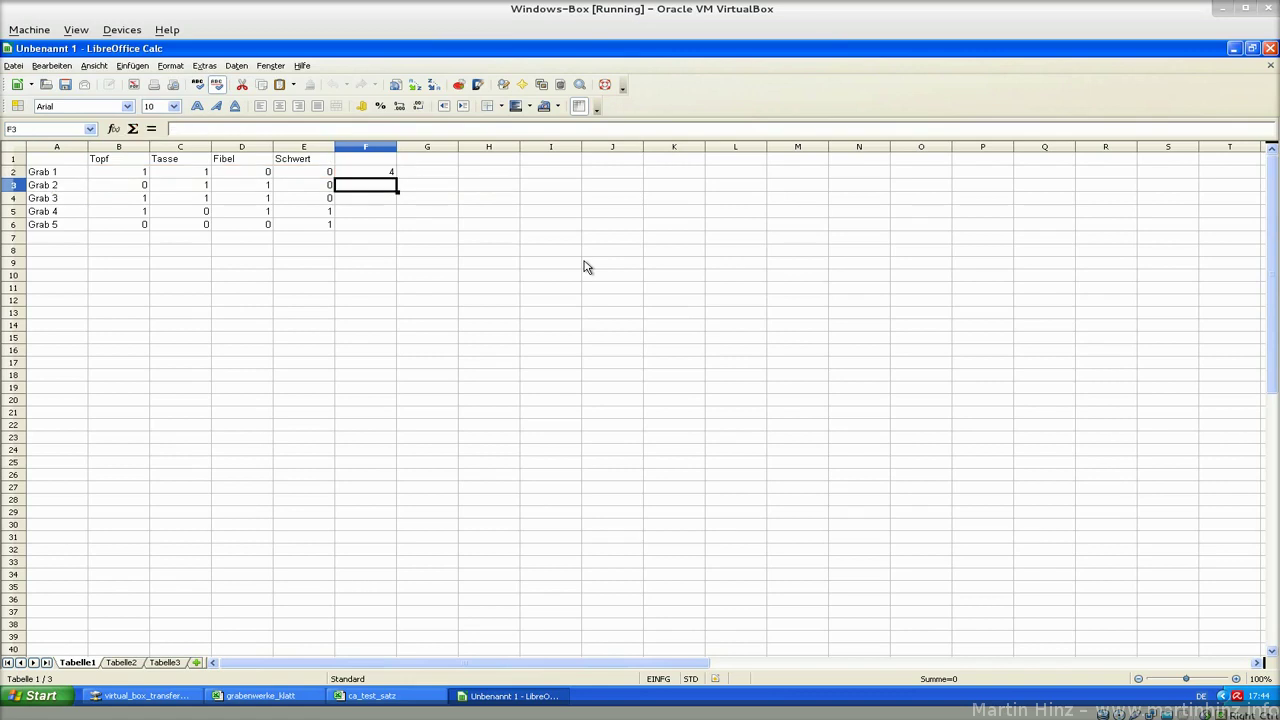
- Copy the ANZAHL formula from F2 into F3:F6 for the remaining graves
{"action": "key", "text": "Up"}
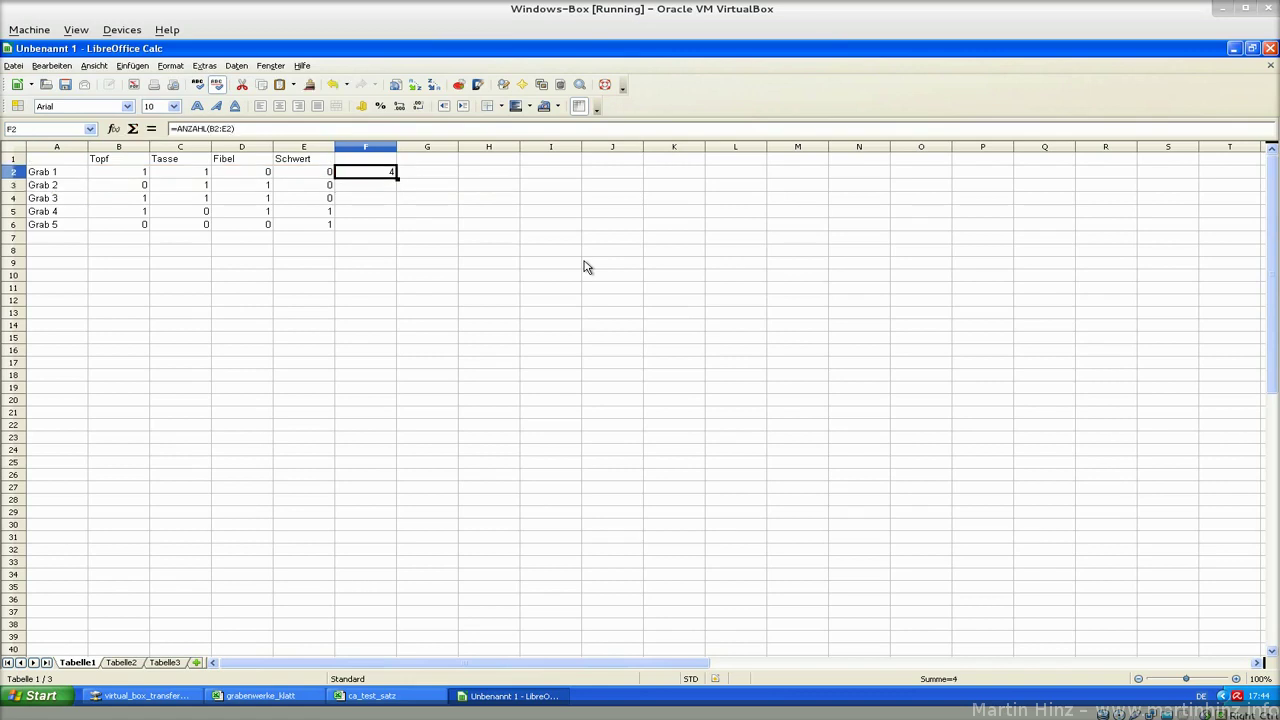
{"action": "key", "text": "ctrl+c"}
{"action": "key", "text": "Down"}
{"action": "key", "text": "shift+Down"}
{"action": "key", "text": "shift+Down"}
{"action": "key", "text": "shift+Down"}
{"action": "key", "text": "ctrl+v"}
- Enter the formula =ANZAHL(B2:B6) in cell B7, below the Topf column
{"action": "key", "text": "Down"}
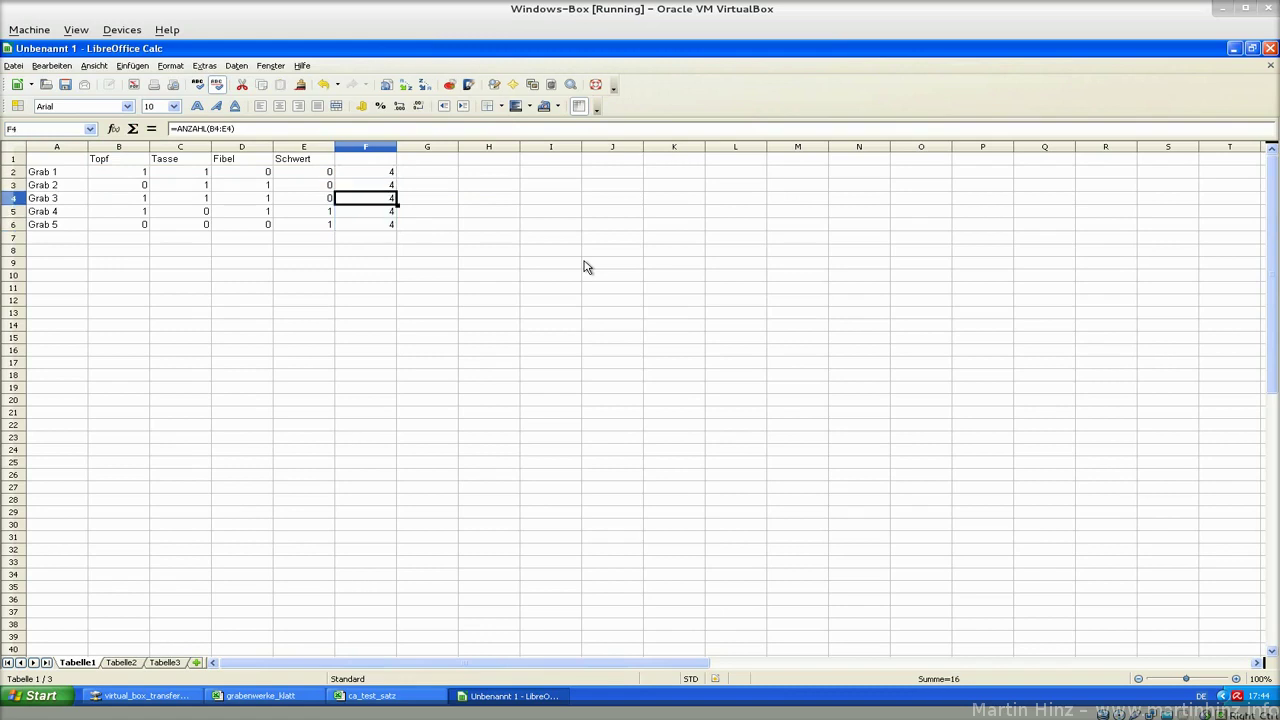
{"action": "key", "text": "Down"}
{"action": "key", "text": "Down"}
{"action": "key", "text": "Left"}
{"action": "key", "text": "Left"}
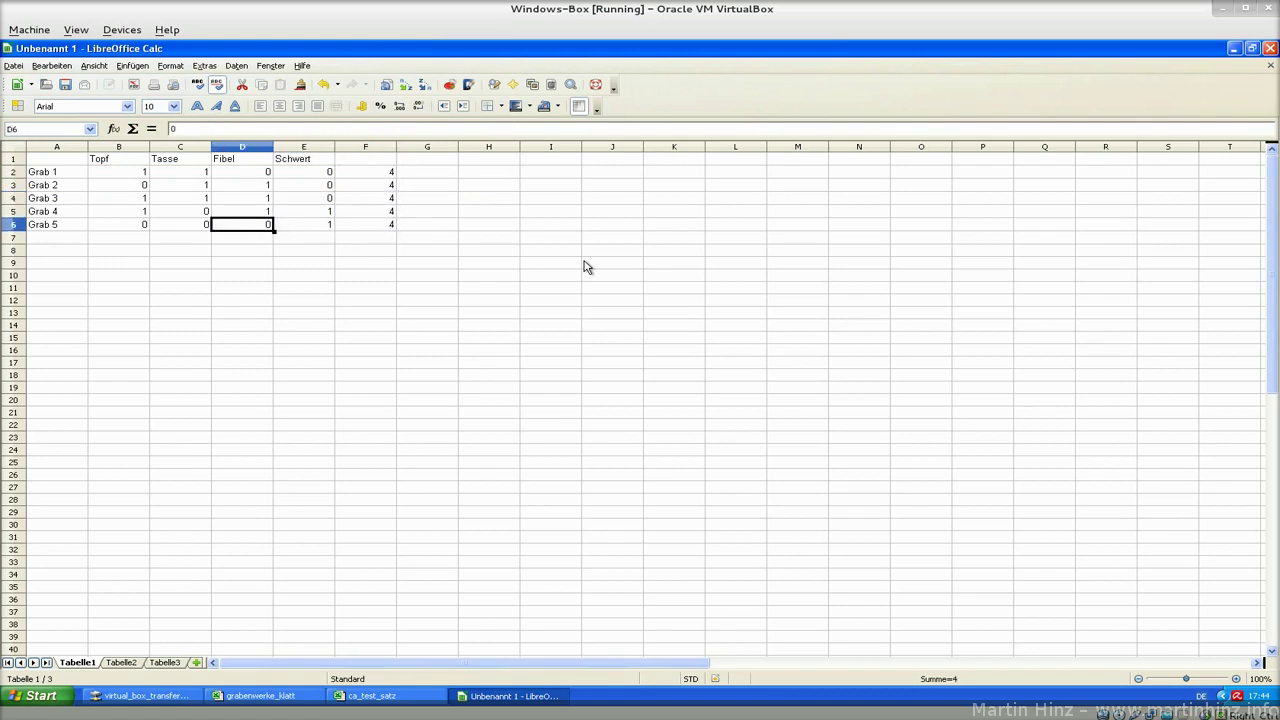
{"action": "key", "text": "Left"}
{"action": "key", "text": "Left"}
{"action": "key", "text": "Down"}
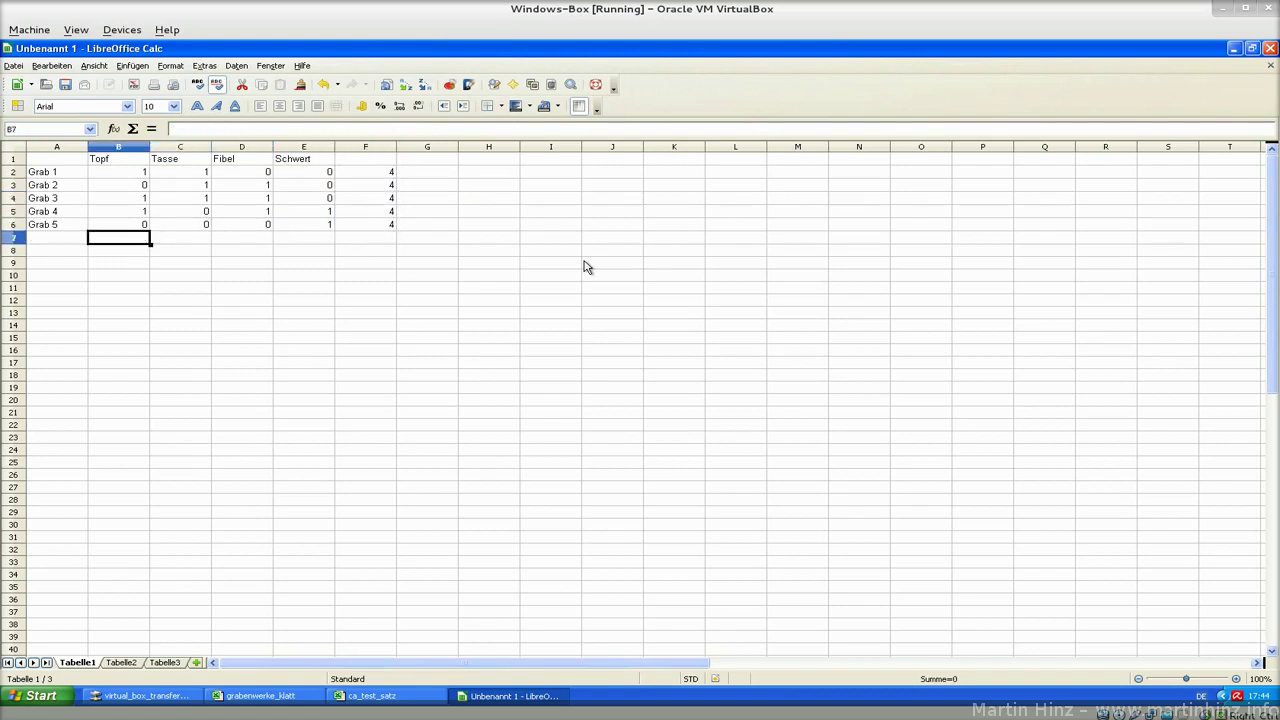
{"action": "type", "text": "="}
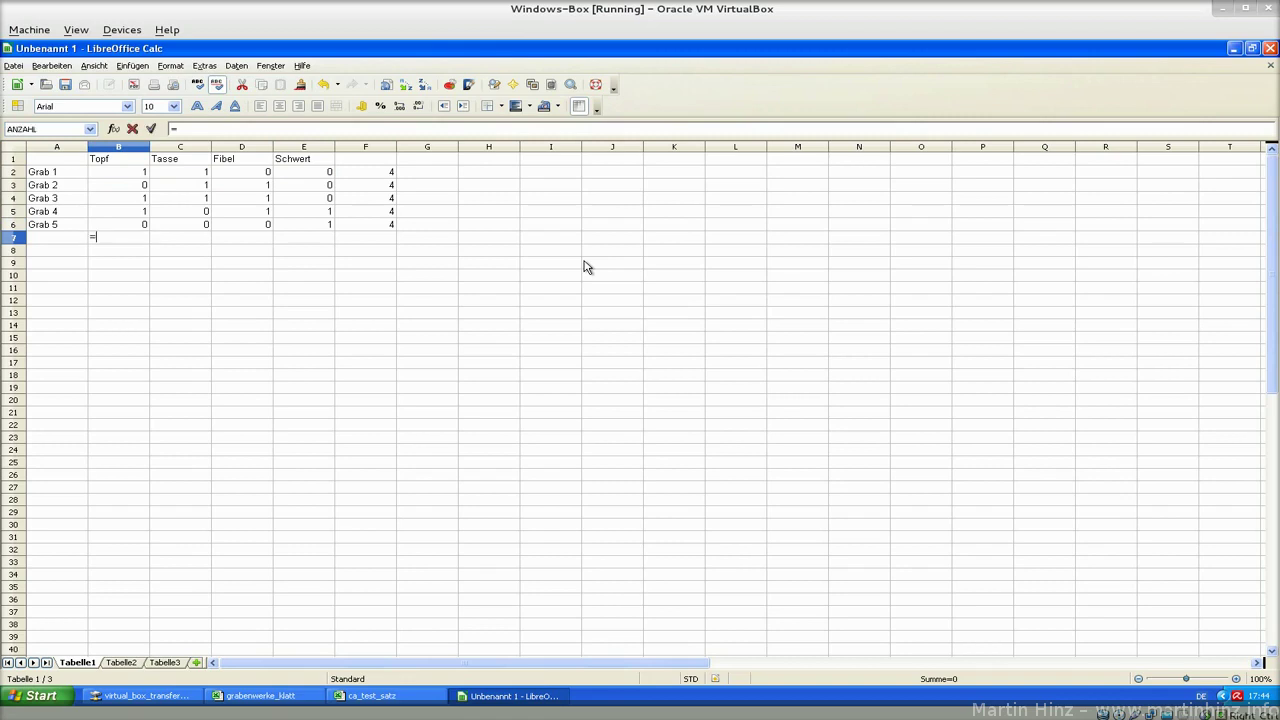
{"action": "type", "text": "A"}
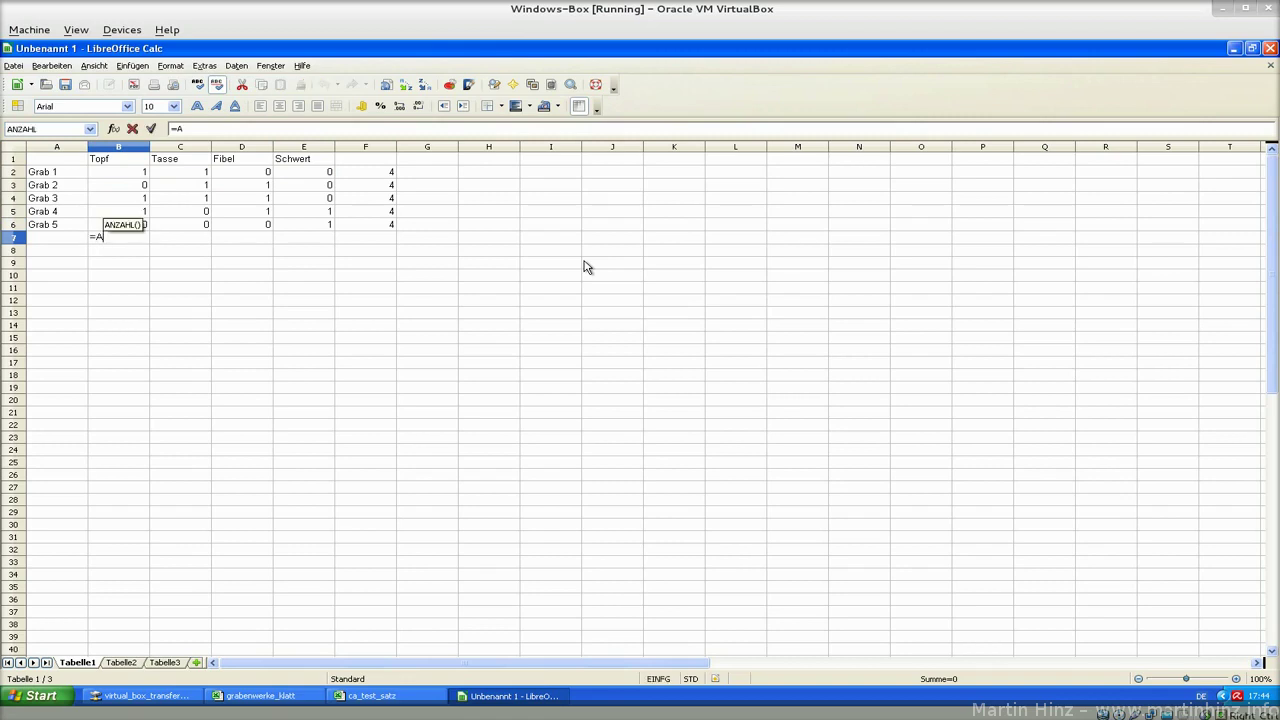
{"action": "key", "text": "Return"}
{"action": "key", "text": "Up"}
{"action": "key", "text": "shift+Up"}
{"action": "key", "text": "shift+Up"}
{"action": "key", "text": "shift+Up"}
{"action": "key", "text": "shift+Up"}
{"action": "key", "text": "Return"}
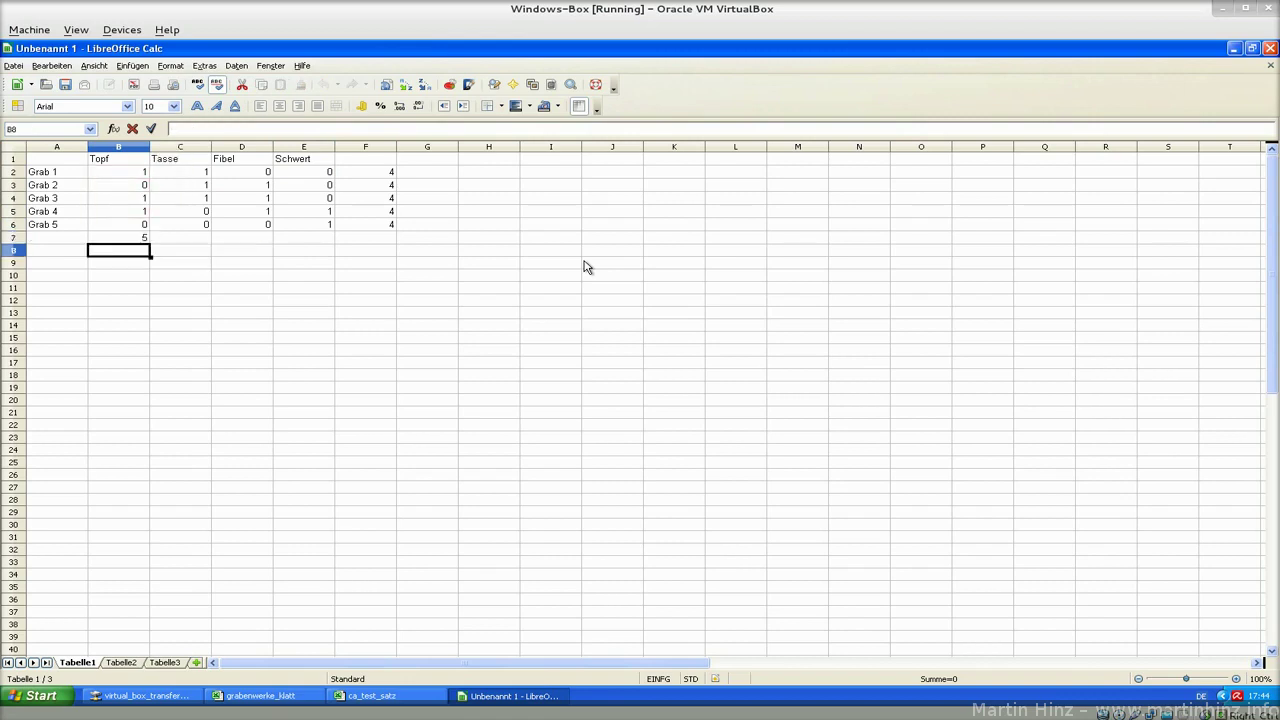
- Copy the ANZAHL formula from B7 across to E7 for the Tasse, Fibel and Schwert columns
{"action": "key", "text": "Up"}
{"action": "key", "text": "ctrl+c"}
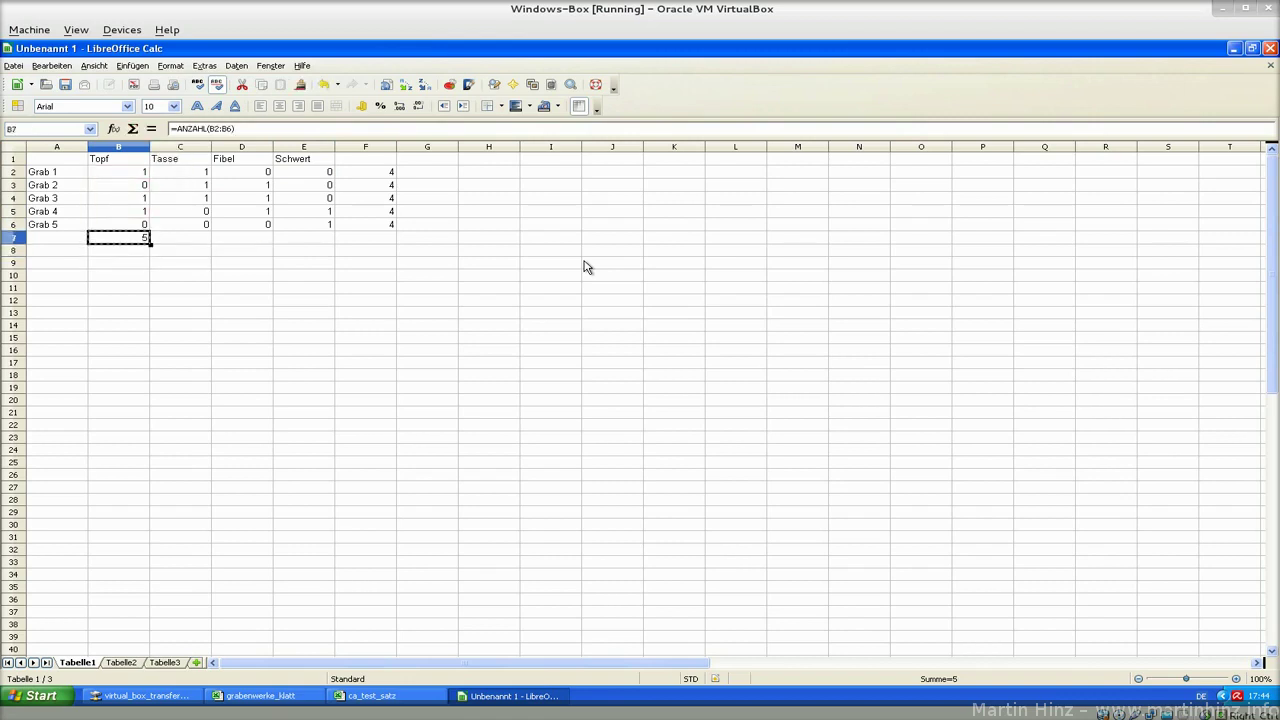
{"action": "key", "text": "shift+Right"}
{"action": "key", "text": "shift+Right"}
{"action": "key", "text": "shift+Right"}
{"action": "key", "text": "ctrl+v"}
- Enter the formula =ZÄHLENWENN(B2:E2;0) in cell G2 to count the zeros in the Grab 1 row
{"action": "key", "text": "Left"}
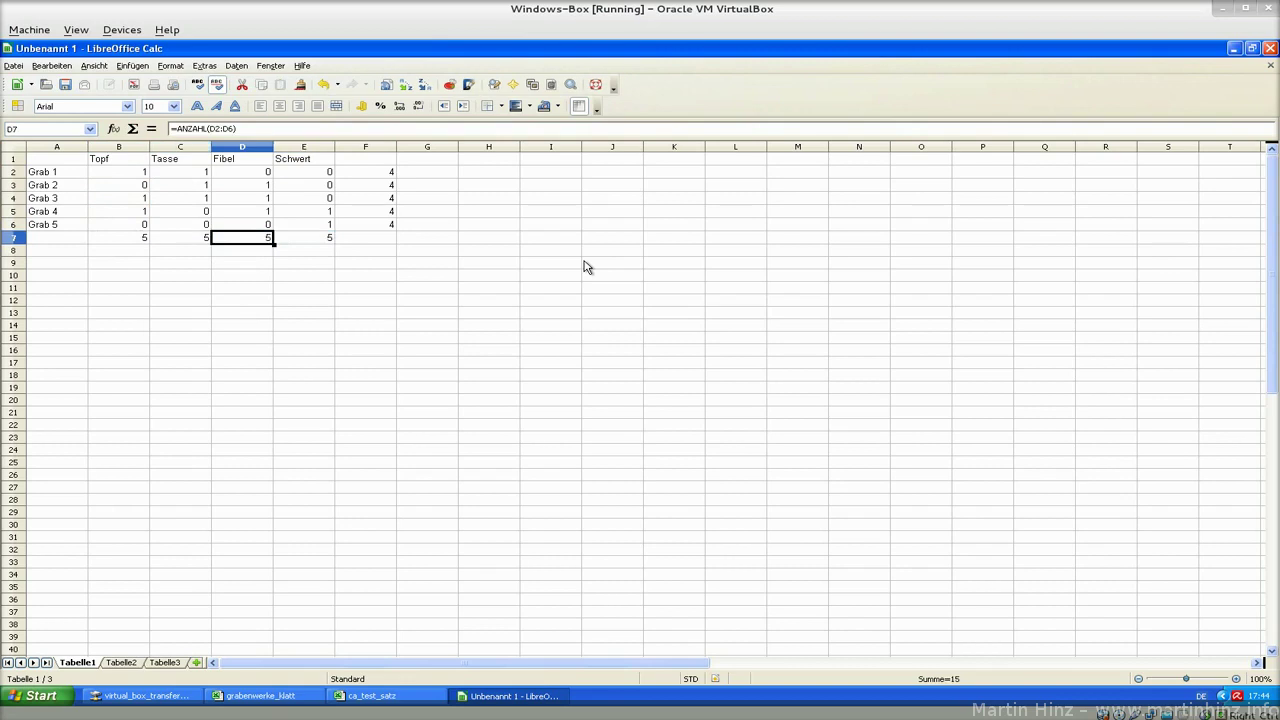
{"action": "key", "text": "Right"}
{"action": "key", "text": "Up"}
{"action": "key", "text": "Up"}
{"action": "key", "text": "Up"}
{"action": "key", "text": "Up"}
{"action": "key", "text": "Up"}
{"action": "key", "text": "Right"}
{"action": "key", "text": "Right"}
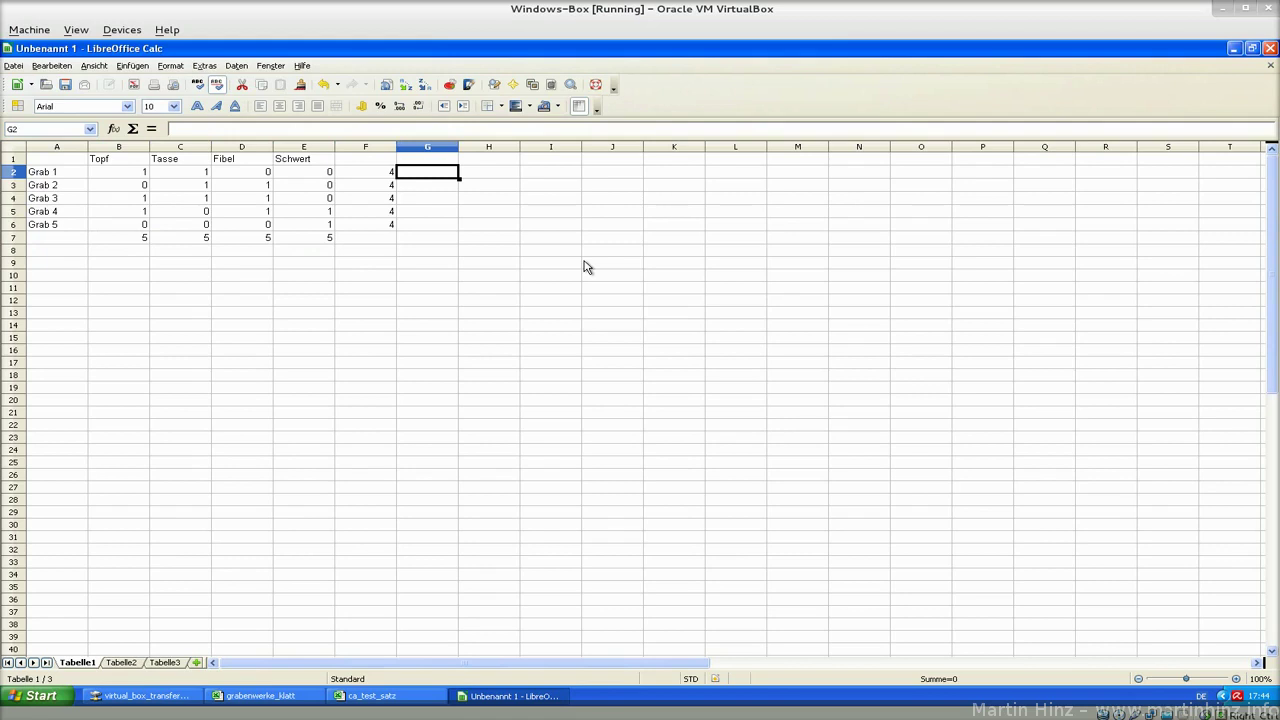
{"action": "type", "text": "=z"}
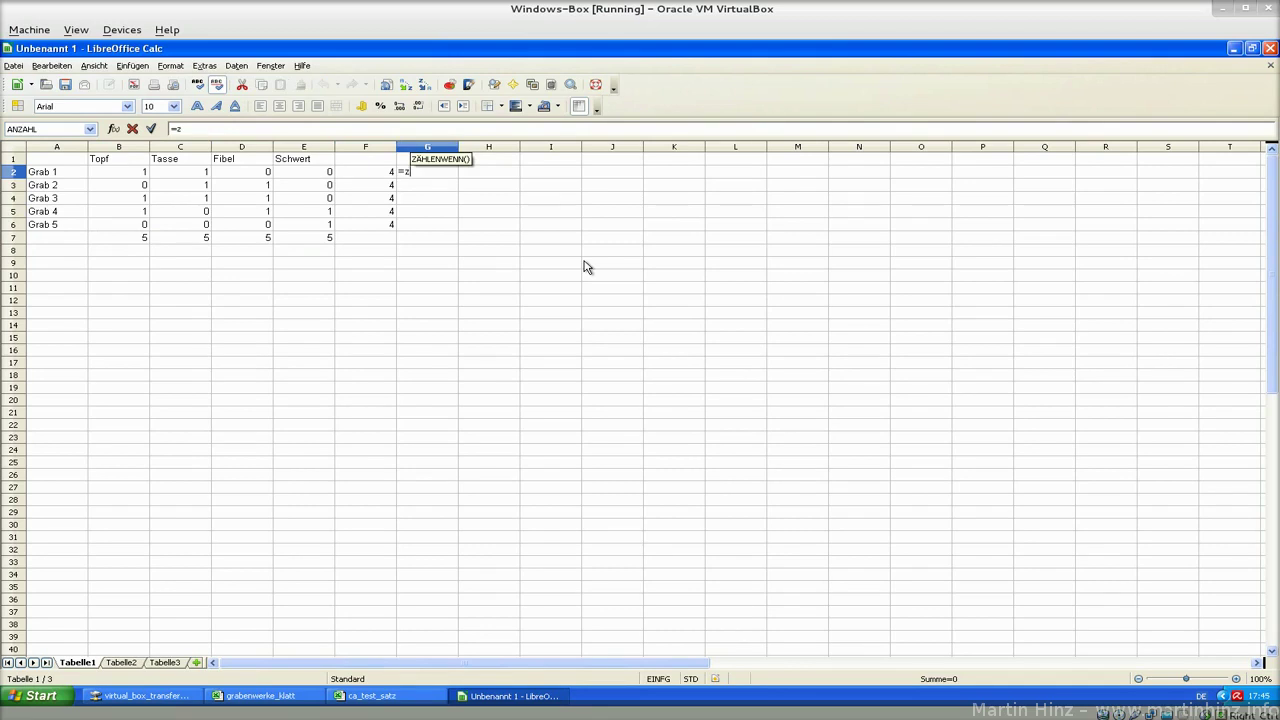
{"action": "key", "text": "Return"}
{"action": "key", "text": "Left"}
{"action": "key", "text": "Left"}
{"action": "key", "text": "Right"}
{"action": "key", "text": "Left"}
{"action": "key", "text": "shift+Left"}
{"action": "key", "text": "shift+Left"}
{"action": "key", "text": "shift+Left"}
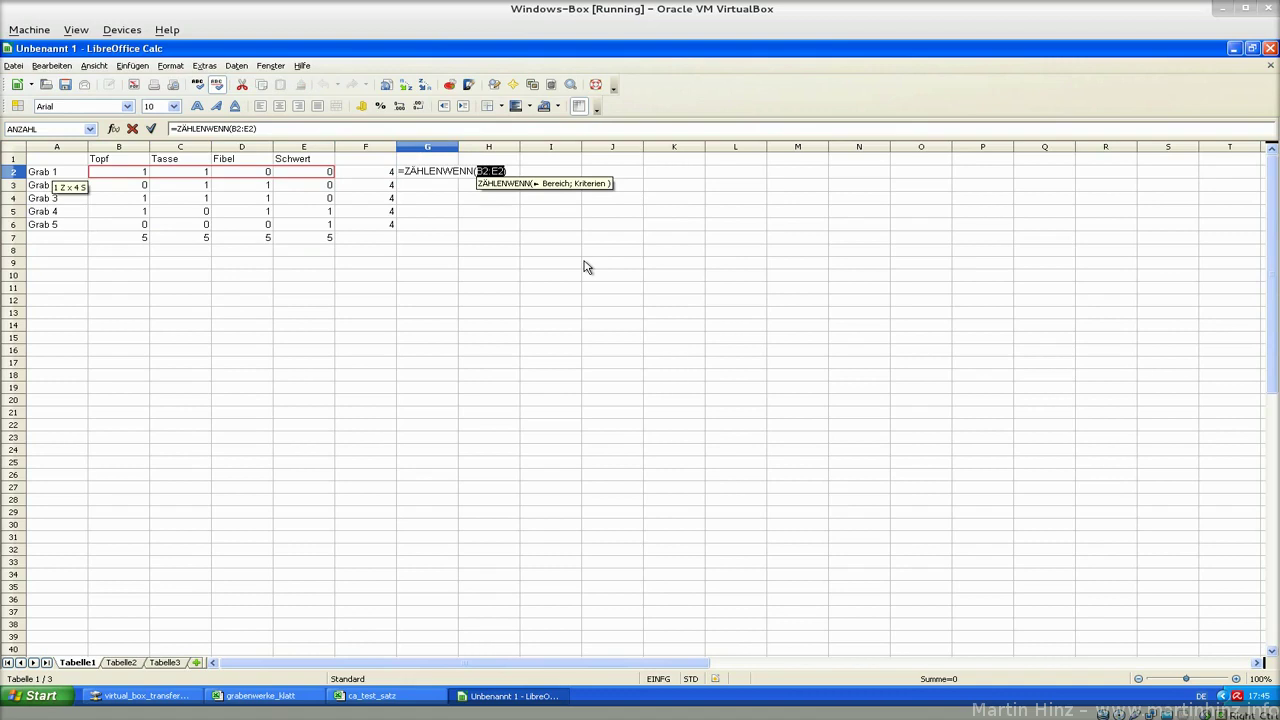
{"action": "type", "text": ";"}
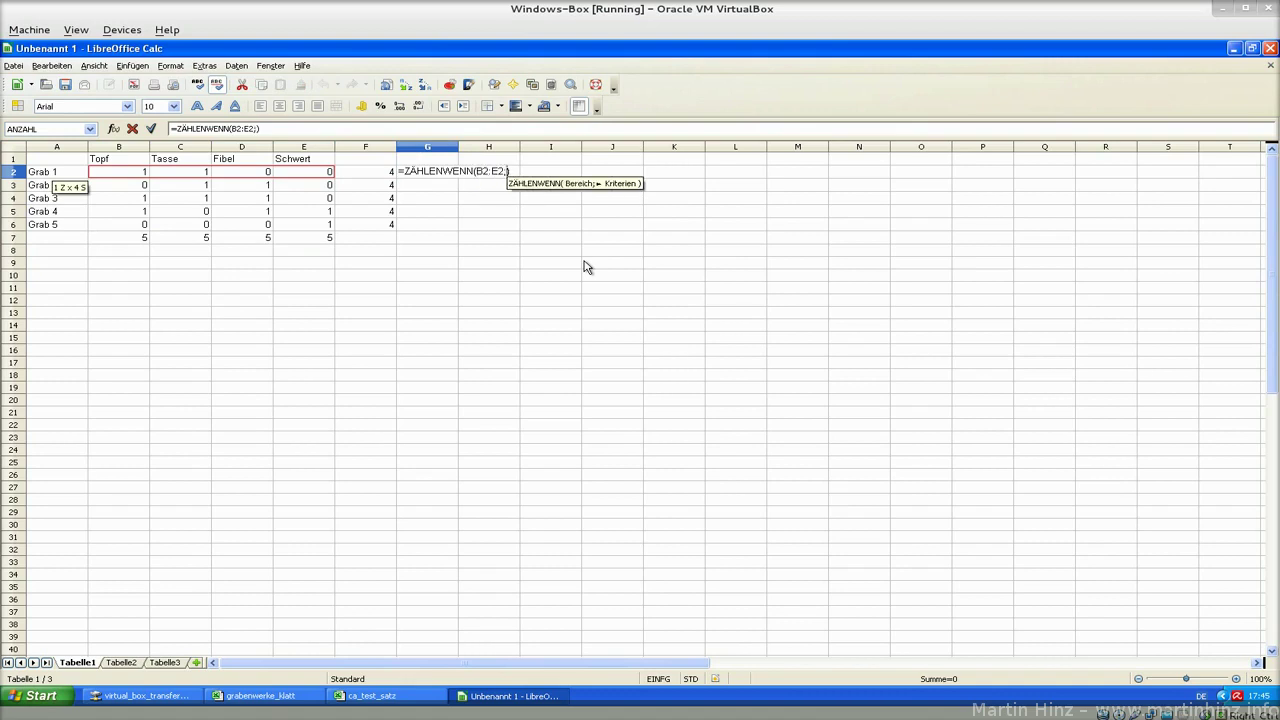
{"action": "type", "text": "1"}
{"action": "key", "text": "Return"}
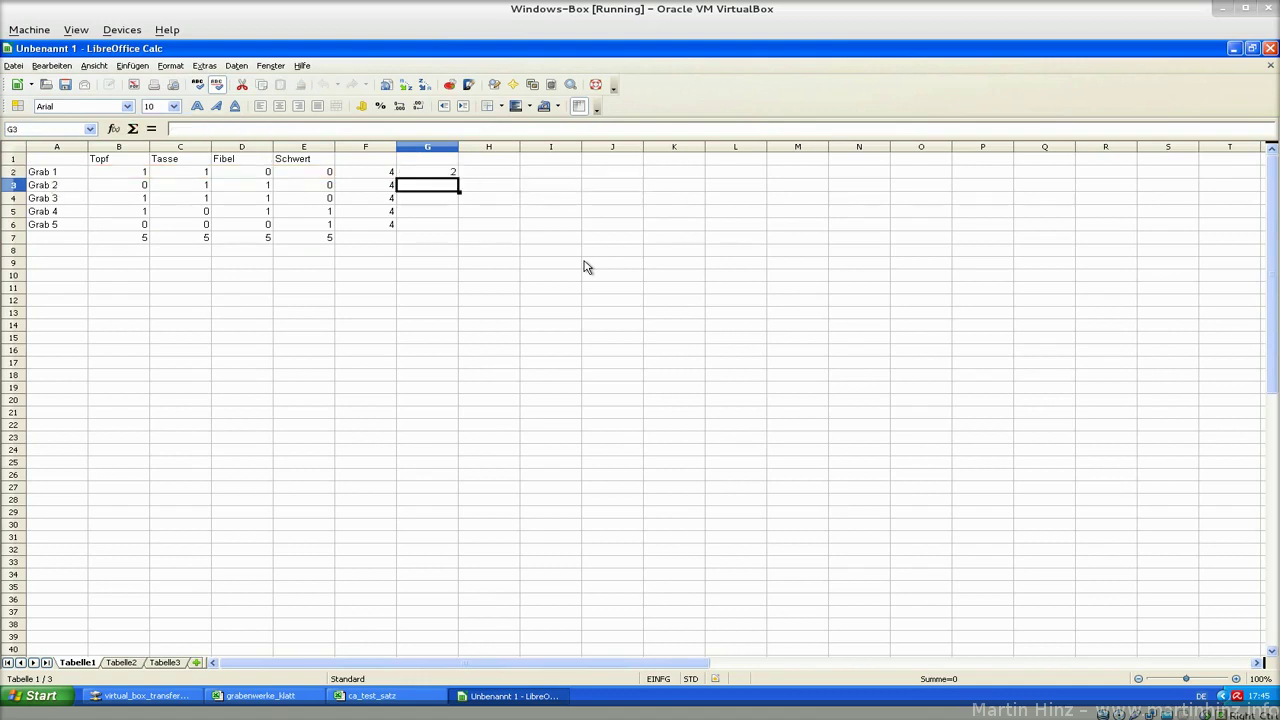
- Copy the ZÄHLENWENN formula from G2 into G3:G6 for the remaining graves
{"action": "key", "text": "Up"}
{"action": "key", "text": "ctrl+c"}
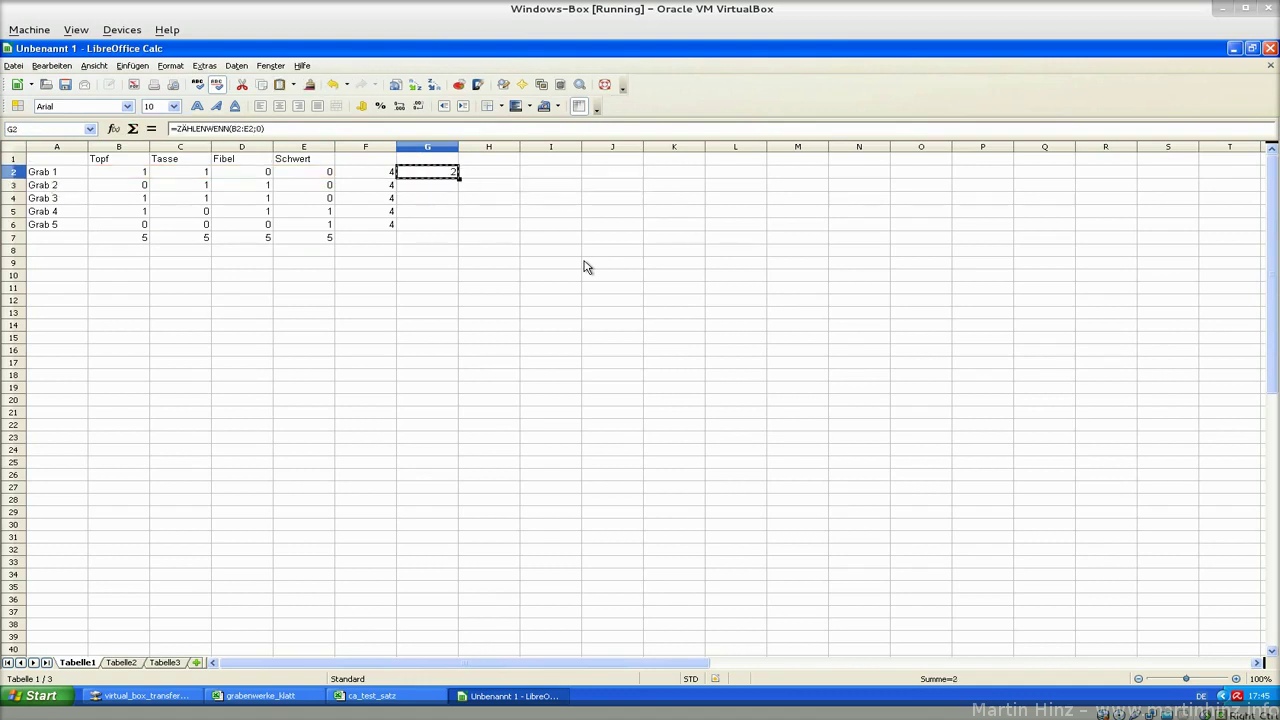
{"action": "key", "text": "Down"}
{"action": "key", "text": "shift+Down"}
{"action": "key", "text": "shift+Down"}
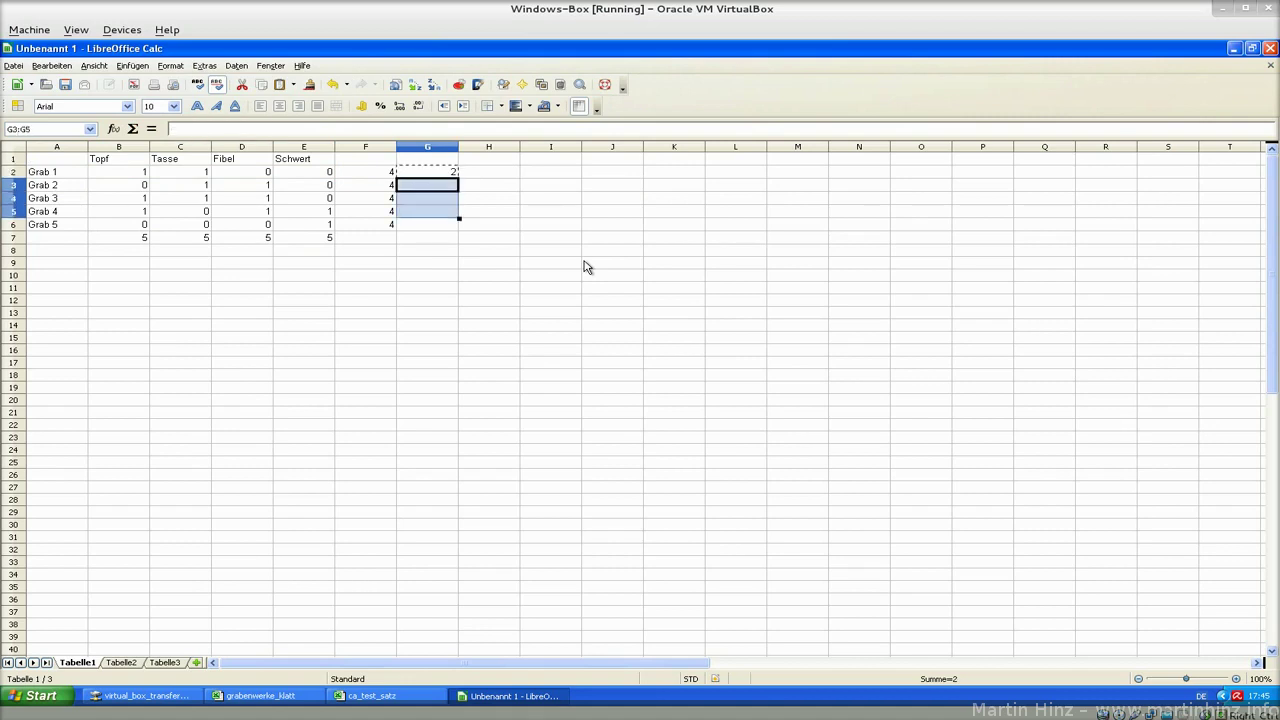
{"action": "key", "text": "shift+Down"}
{"action": "key", "text": "Return"}
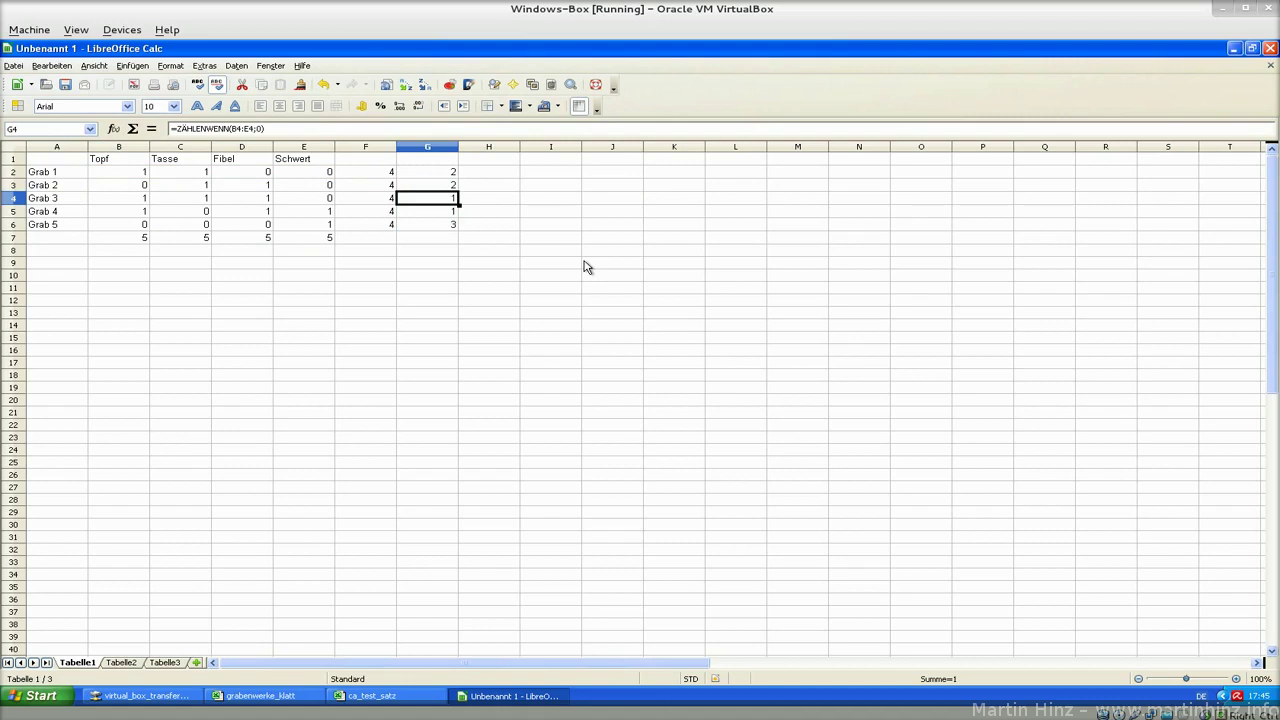
- Enter the formula =ZÄHLENWENN(B2:B6;0) in cell B8 to count the zeros in the Topf column
{"action": "key", "text": "Down"}
{"action": "key", "text": "Down"}
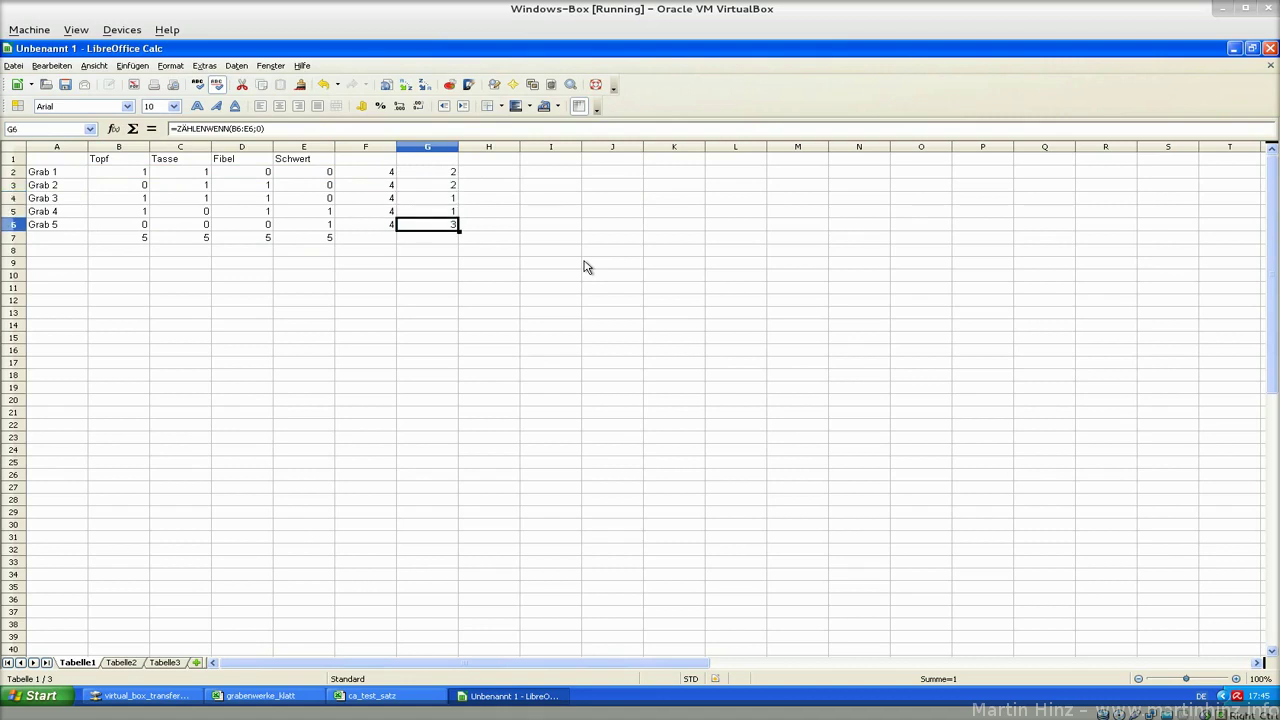
{"action": "key", "text": "Left"}
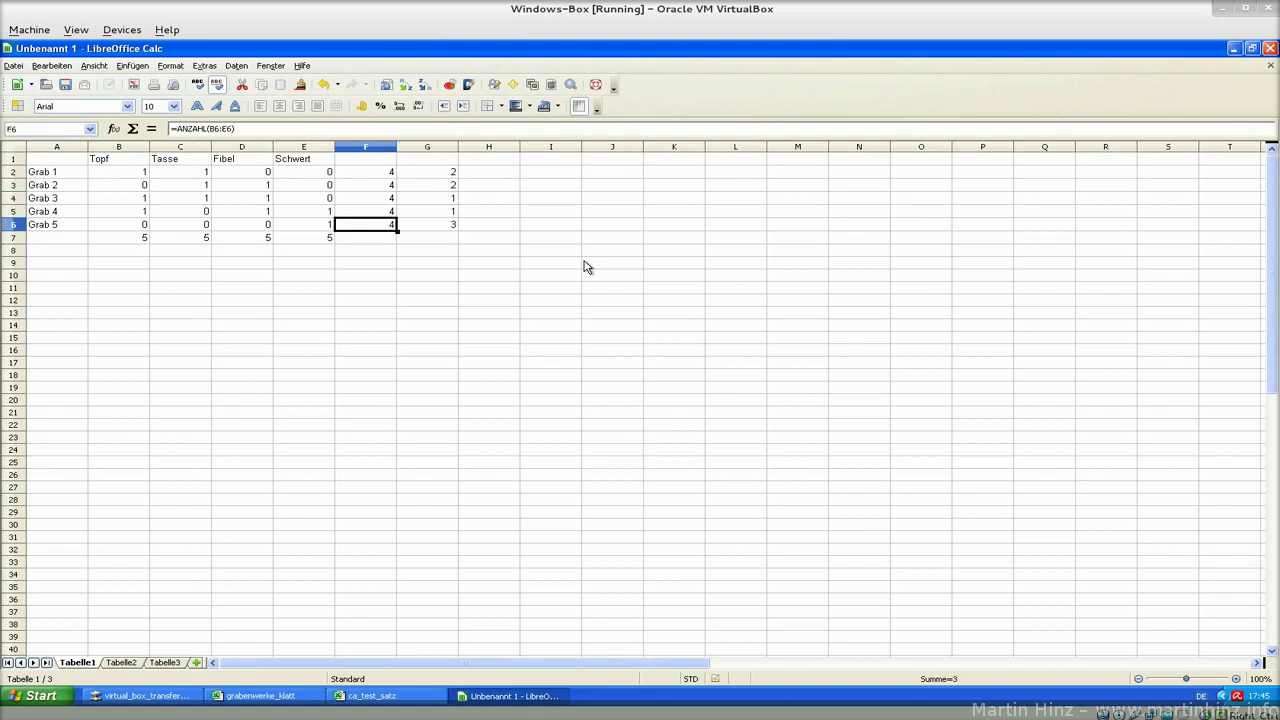
{"action": "key", "text": "Left"}
{"action": "key", "text": "Left"}
{"action": "key", "text": "Down"}
{"action": "key", "text": "Down"}
{"action": "key", "text": "Left"}
{"action": "key", "text": "Left"}
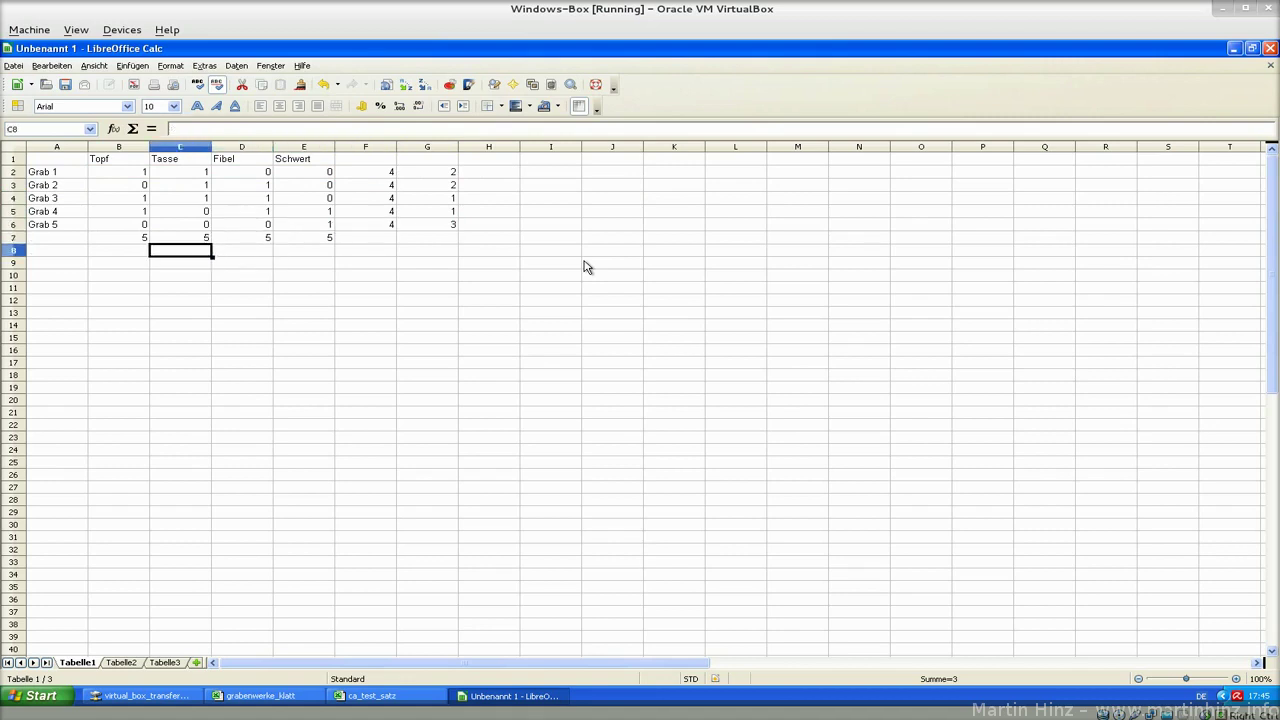
{"action": "type", "text": "="}
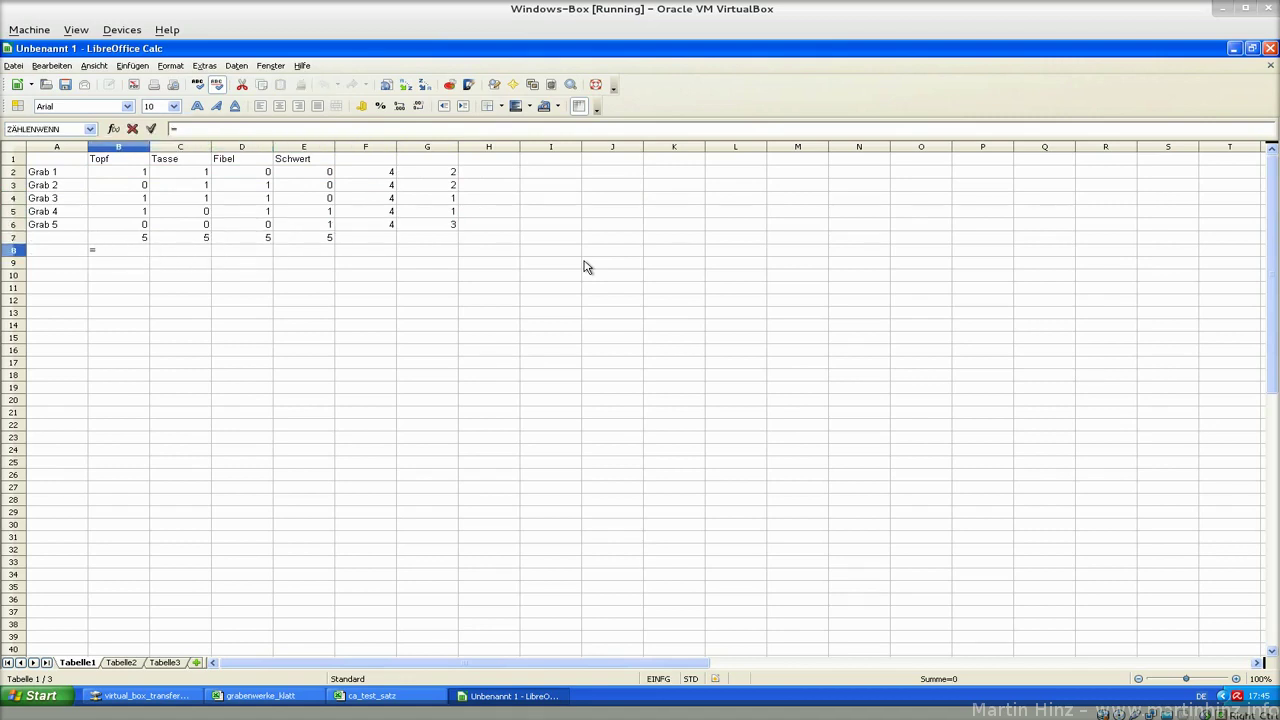
{"action": "type", "text": "z"}
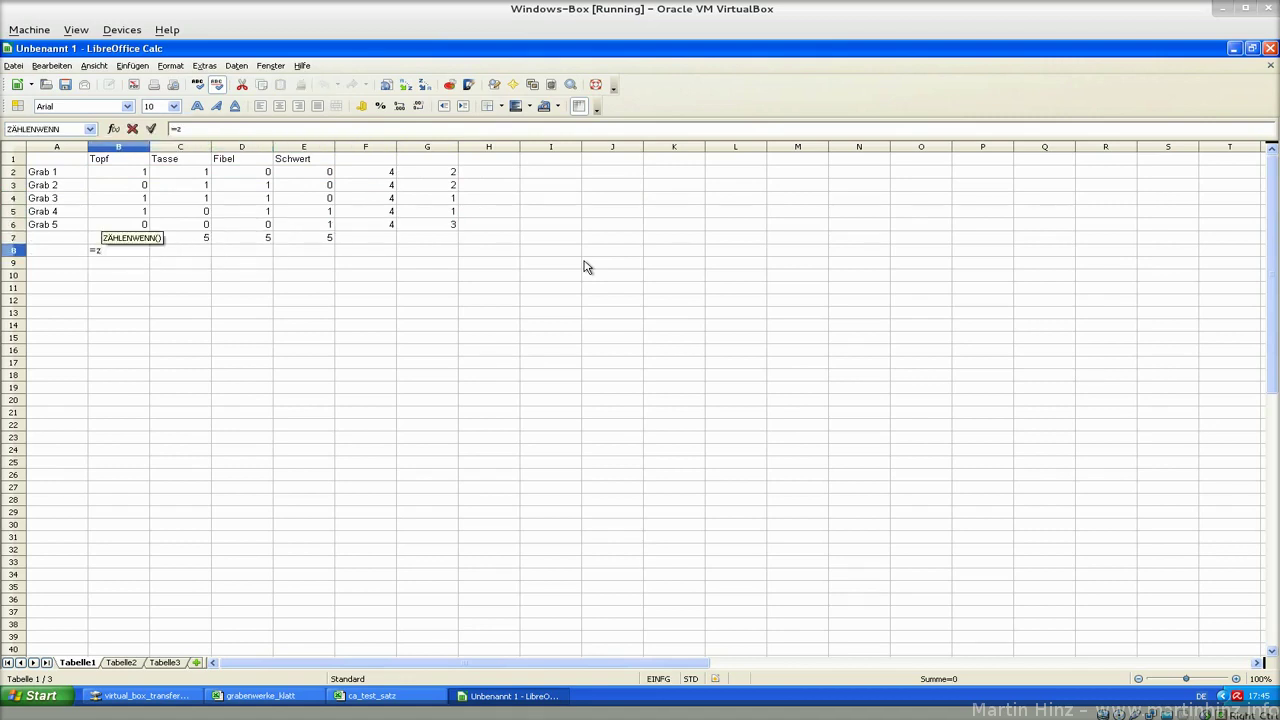
{"action": "key", "text": "Return"}
{"action": "key", "text": "Up"}
{"action": "key", "text": "Up"}
{"action": "key", "text": "Up"}
{"action": "key", "text": "shift+Down"}
{"action": "key", "text": "shift+Up"}
{"action": "key", "text": "shift+Up"}
{"action": "key", "text": "shift+Up"}
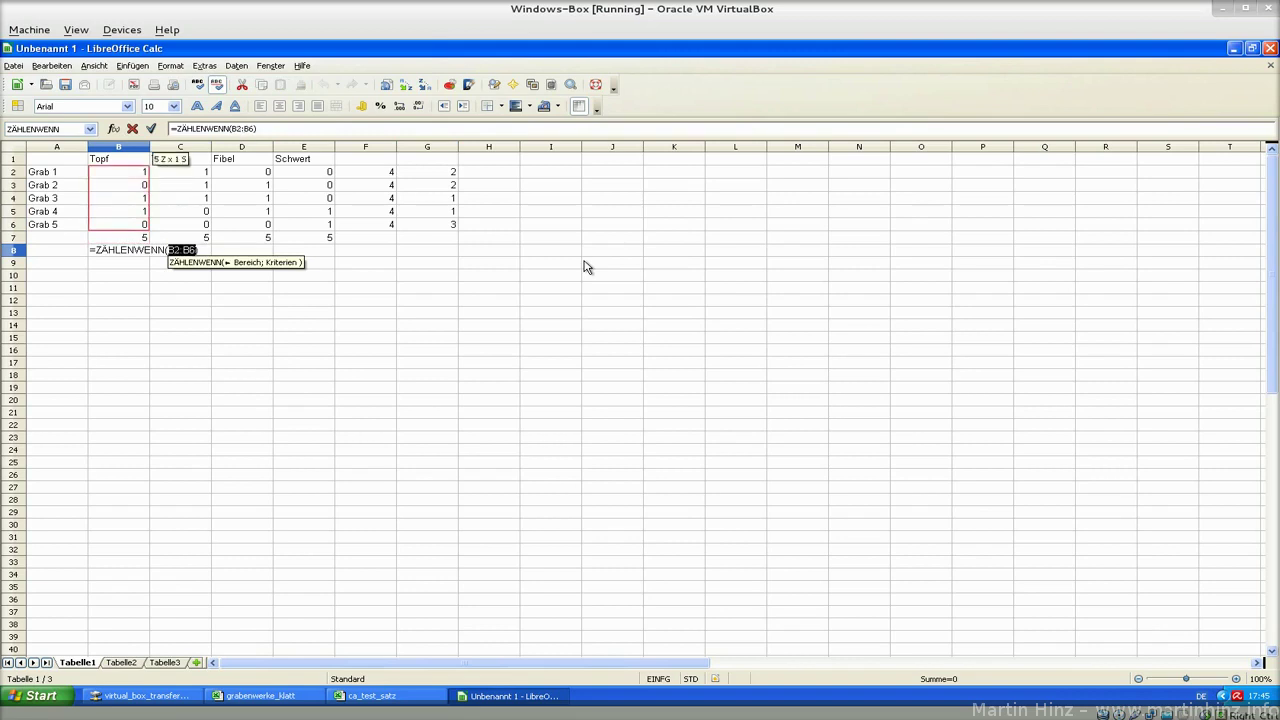
{"action": "type", "text": ";0"}
{"action": "key", "text": "Return"}
- Fill the ZÄHLENWENN formula from B8 across to E8 for the other find types
{"action": "key", "text": "Up"}
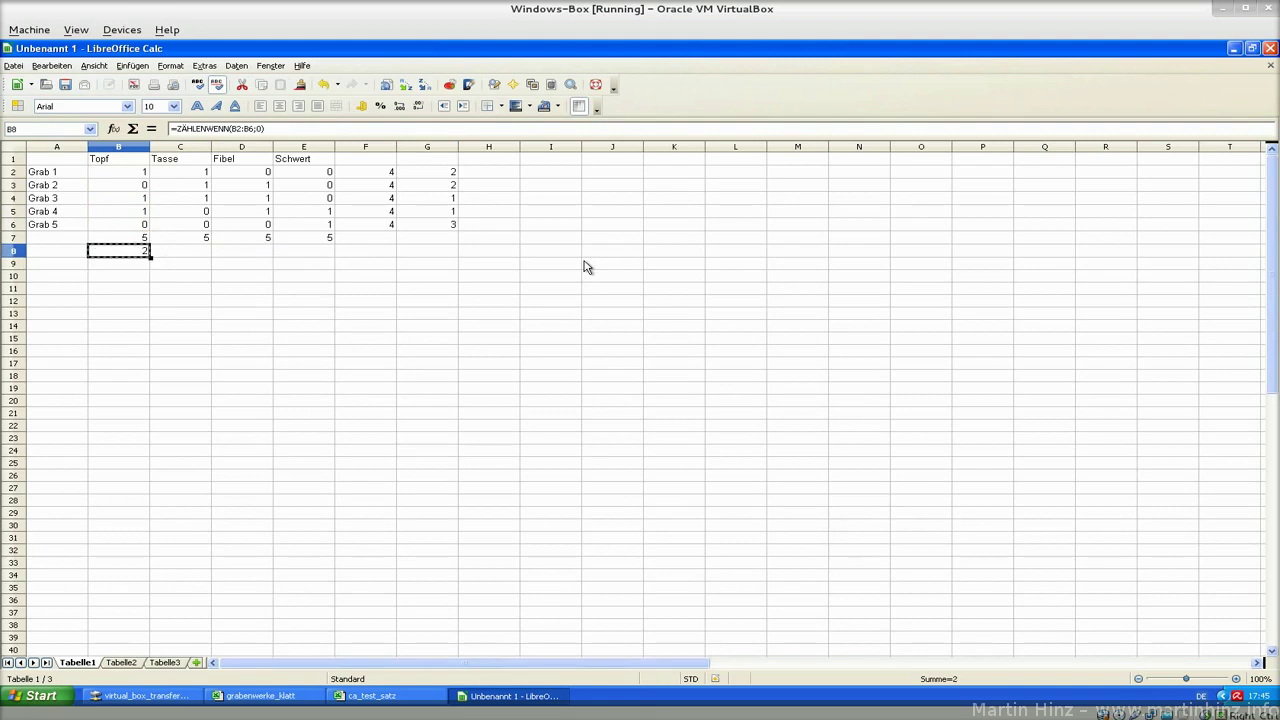
{"action": "key", "text": "shift+Right"}
{"action": "key", "text": "shift+Right"}
{"action": "key", "text": "shift+Right"}
{"action": "key", "text": "ctrl+r"}
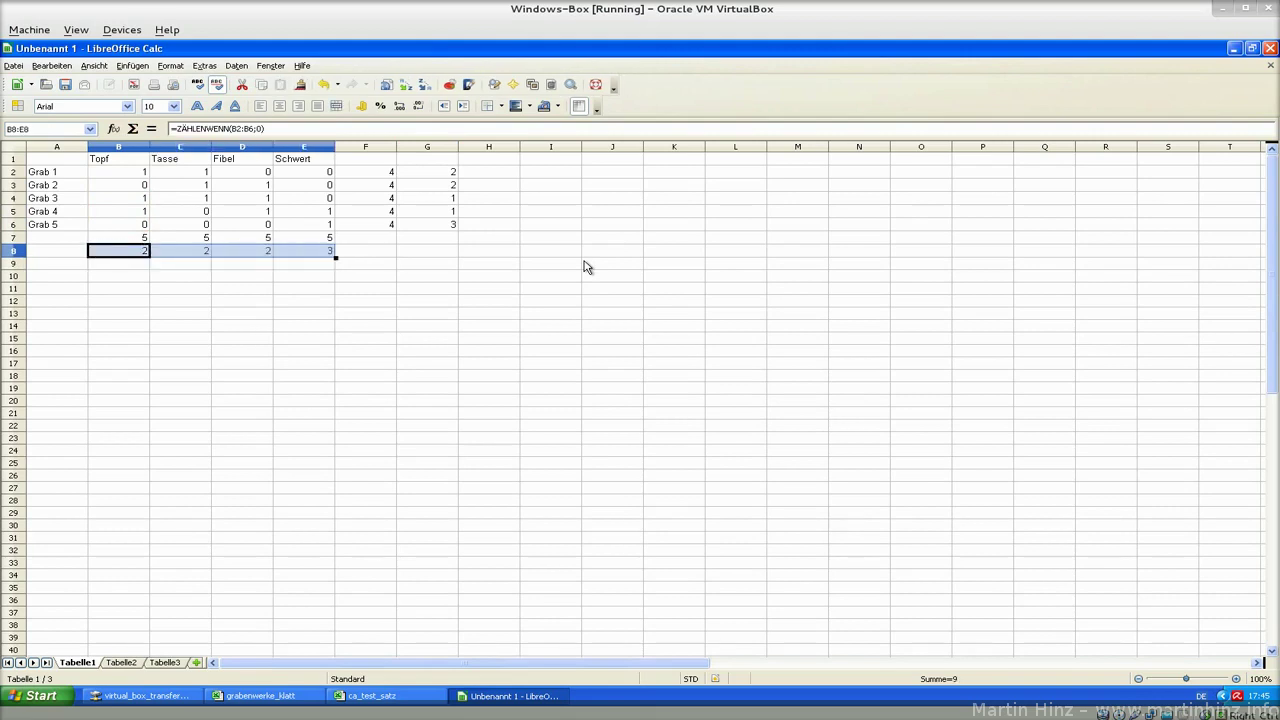
- Enter the formula =F2-G2 in cell H2 to subtract the zero count from the total count for Grab 1
{"action": "key", "text": "Right"}
{"action": "key", "text": "Right"}
{"action": "key", "text": "Right"}
{"action": "key", "text": "Right"}
{"action": "key", "text": "Right"}
{"action": "key", "text": "Right"}
{"action": "key", "text": "Up"}
{"action": "key", "text": "Up"}
{"action": "key", "text": "Up"}
{"action": "key", "text": "Up"}
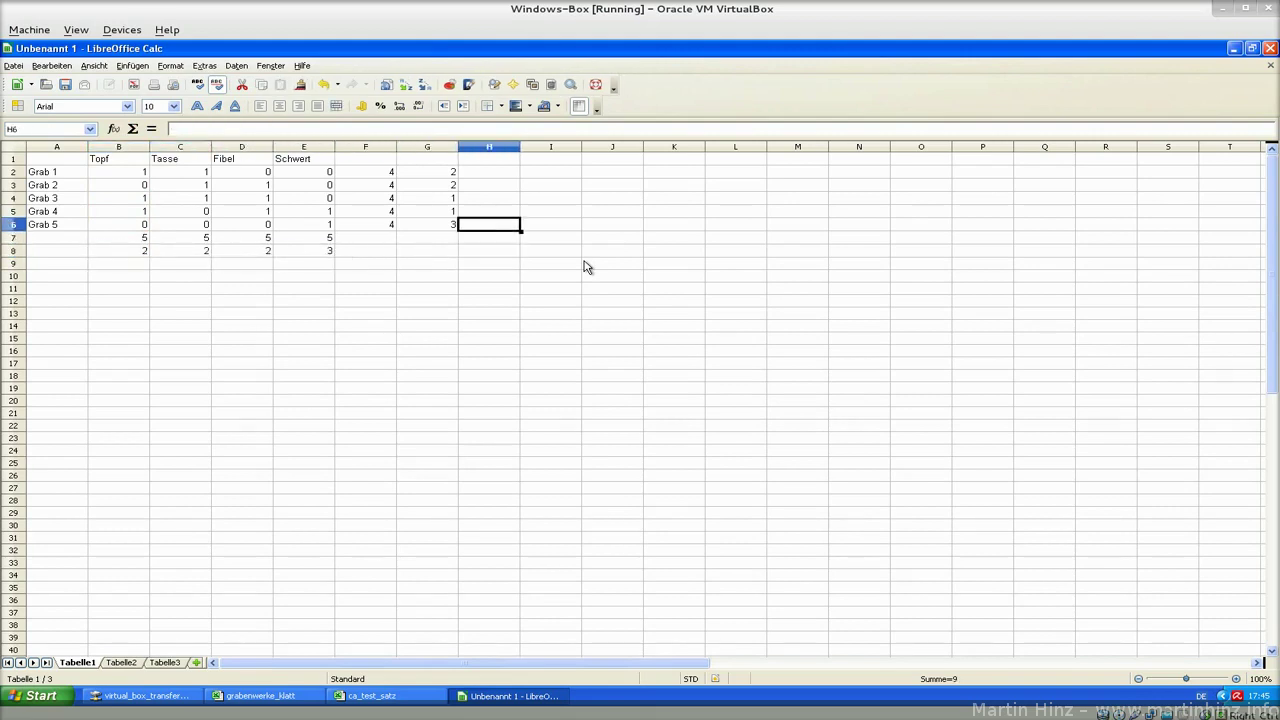
{"action": "key", "text": "Up"}
{"action": "key", "text": "Up"}
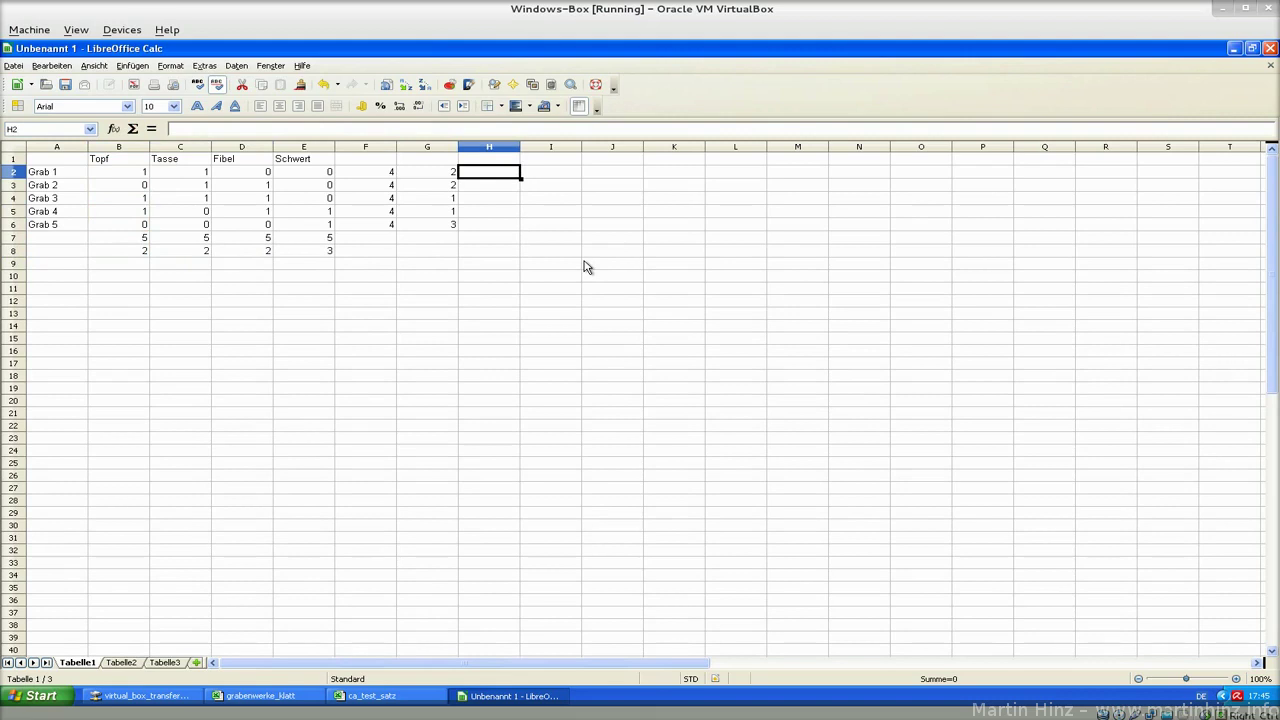
{"action": "type", "text": "="}
{"action": "key", "text": "Left"}
{"action": "key", "text": "Left"}
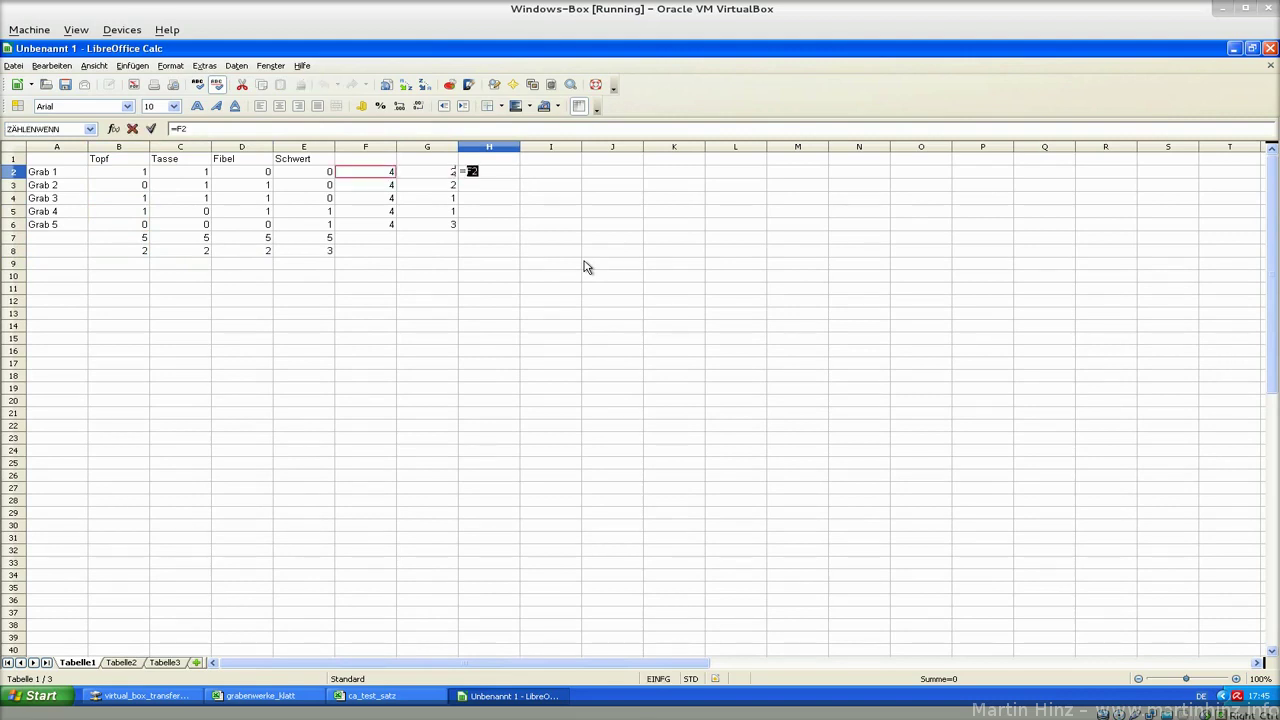
{"action": "type", "text": "-"}
{"action": "key", "text": "Right"}
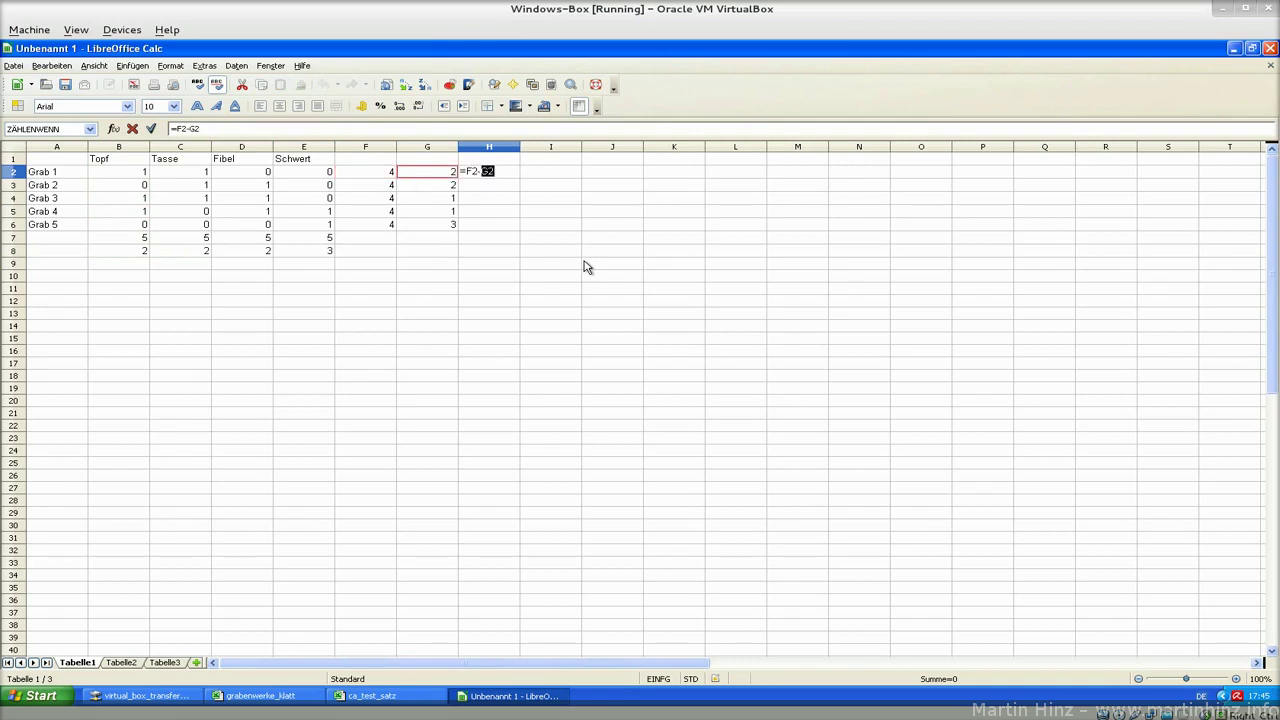
{"action": "key", "text": "Return"}
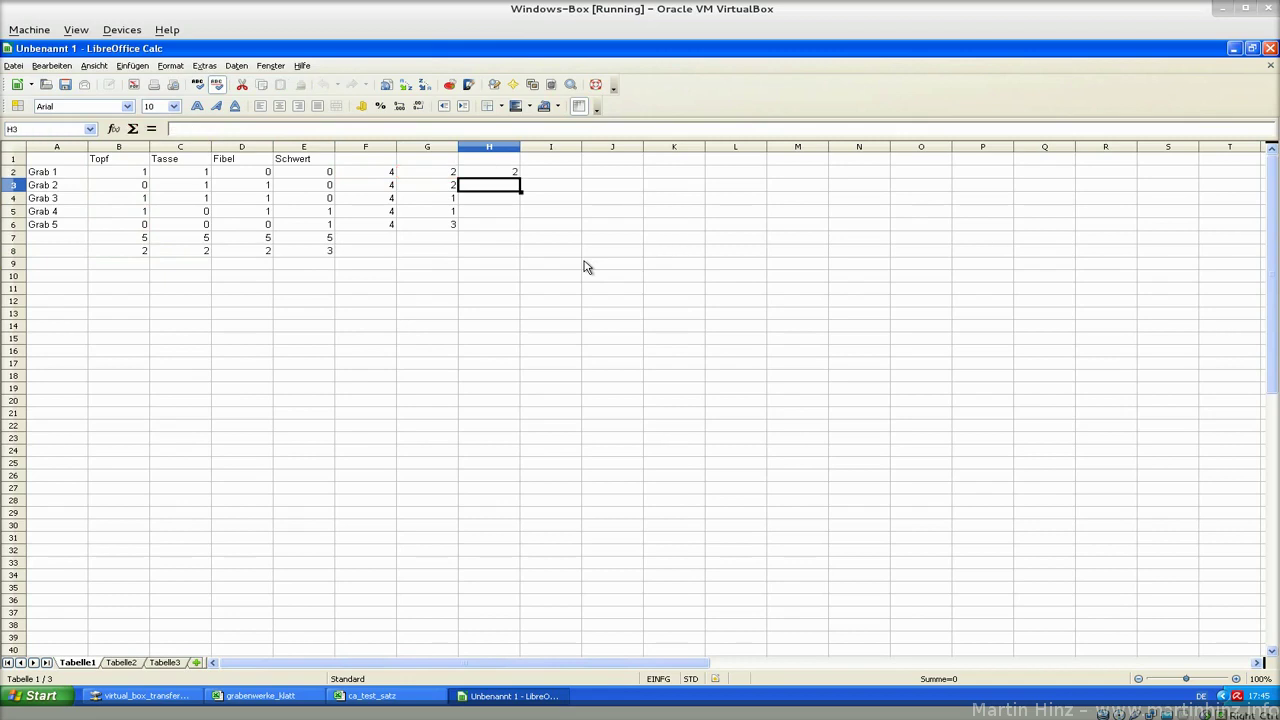
- Fill the formula =F2-G2 from H2 down to H6 for the remaining graves
{"action": "key", "text": "Up"}
{"action": "key", "text": "shift+Down"}
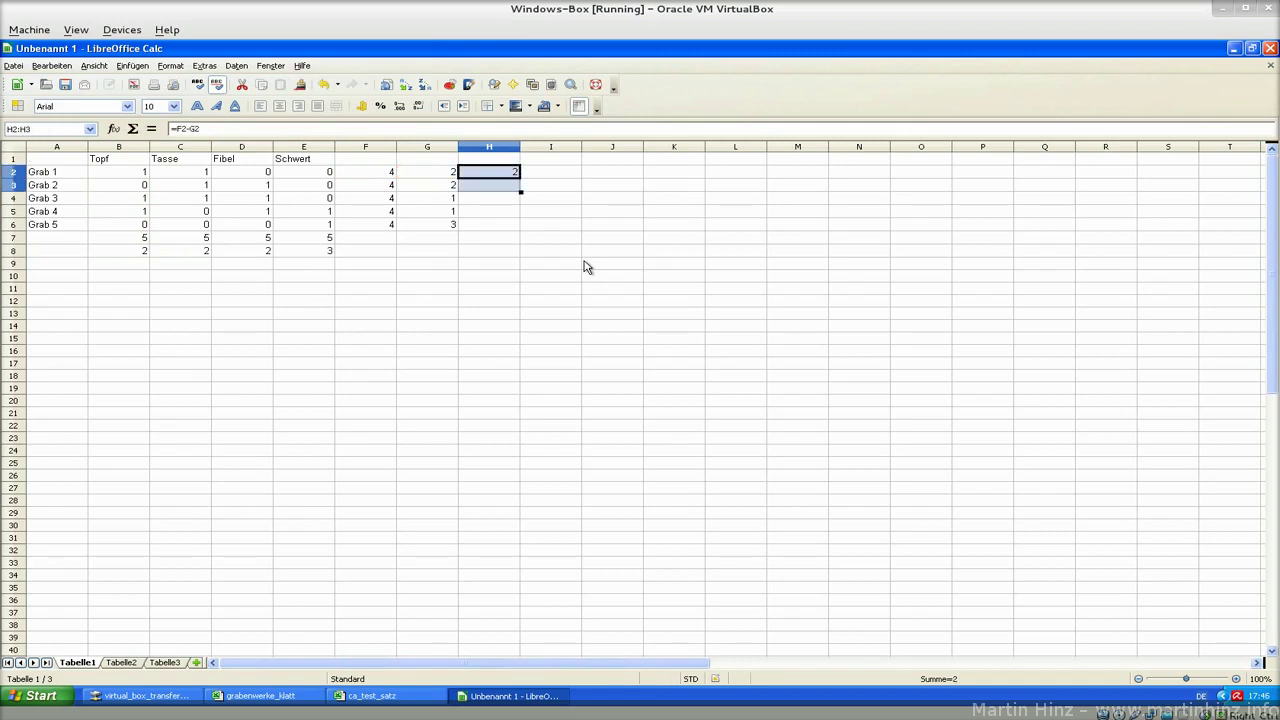
{"action": "key", "text": "shift+Down"}
{"action": "key", "text": "shift+Down"}
{"action": "key", "text": "shift+Down"}
{"action": "key", "text": "ctrl+d"}
- Enter the formula =B7-B8 in cell B9 to subtract the zero count from the total count for Topf
{"action": "key", "text": "Left"}
{"action": "key", "text": "Left"}
{"action": "key", "text": "Left"}
{"action": "key", "text": "Left"}
{"action": "key", "text": "Left"}
{"action": "key", "text": "Left"}
{"action": "key", "text": "Left"}
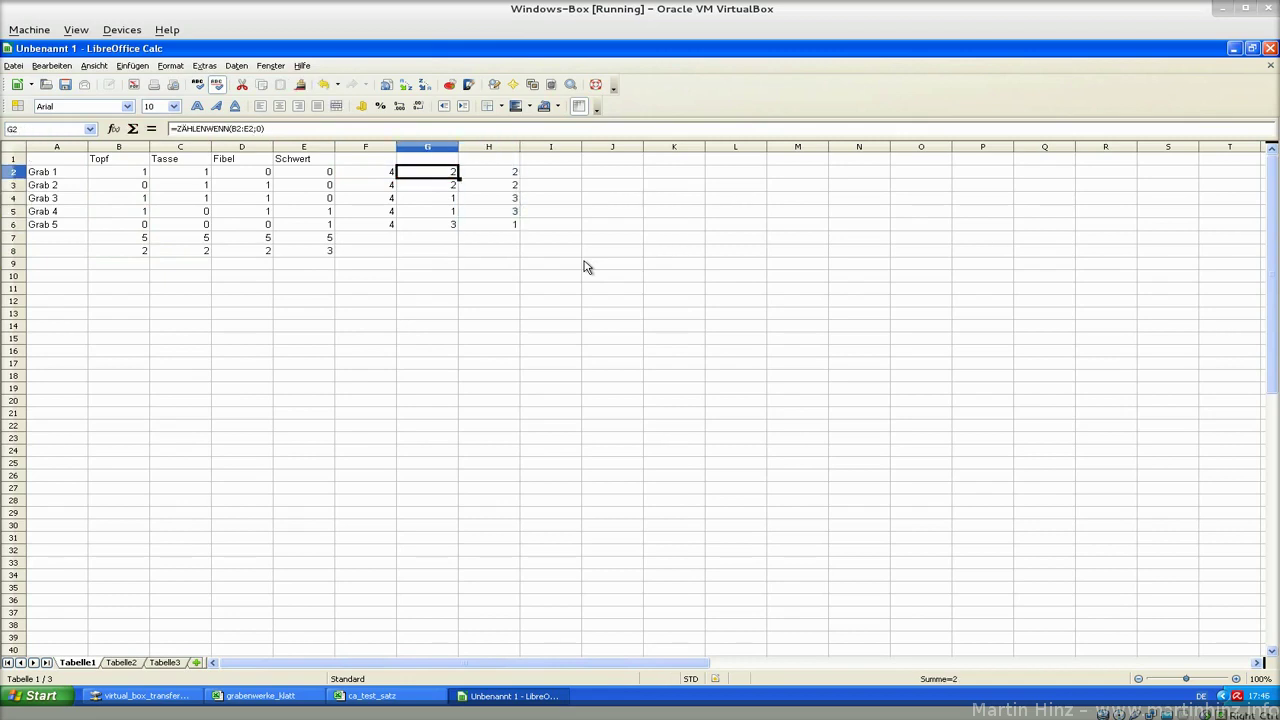
{"action": "key", "text": "Down"}
{"action": "key", "text": "Down"}
{"action": "key", "text": "Down"}
{"action": "key", "text": "Right"}
{"action": "key", "text": "Down"}
{"action": "key", "text": "Down"}
{"action": "key", "text": "Down"}
{"action": "key", "text": "Down"}
{"action": "type", "text": "="}
{"action": "key", "text": "Up"}
{"action": "key", "text": "Up"}
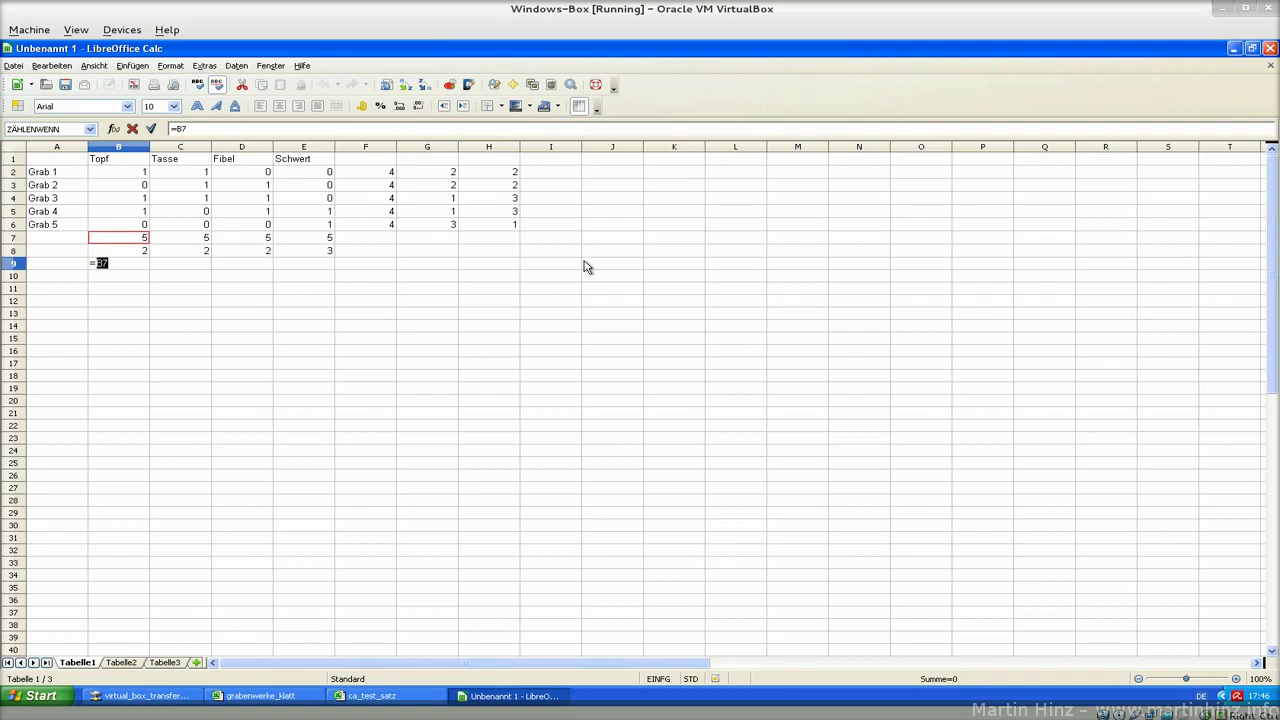
{"action": "type", "text": "-"}
{"action": "key", "text": "Up"}
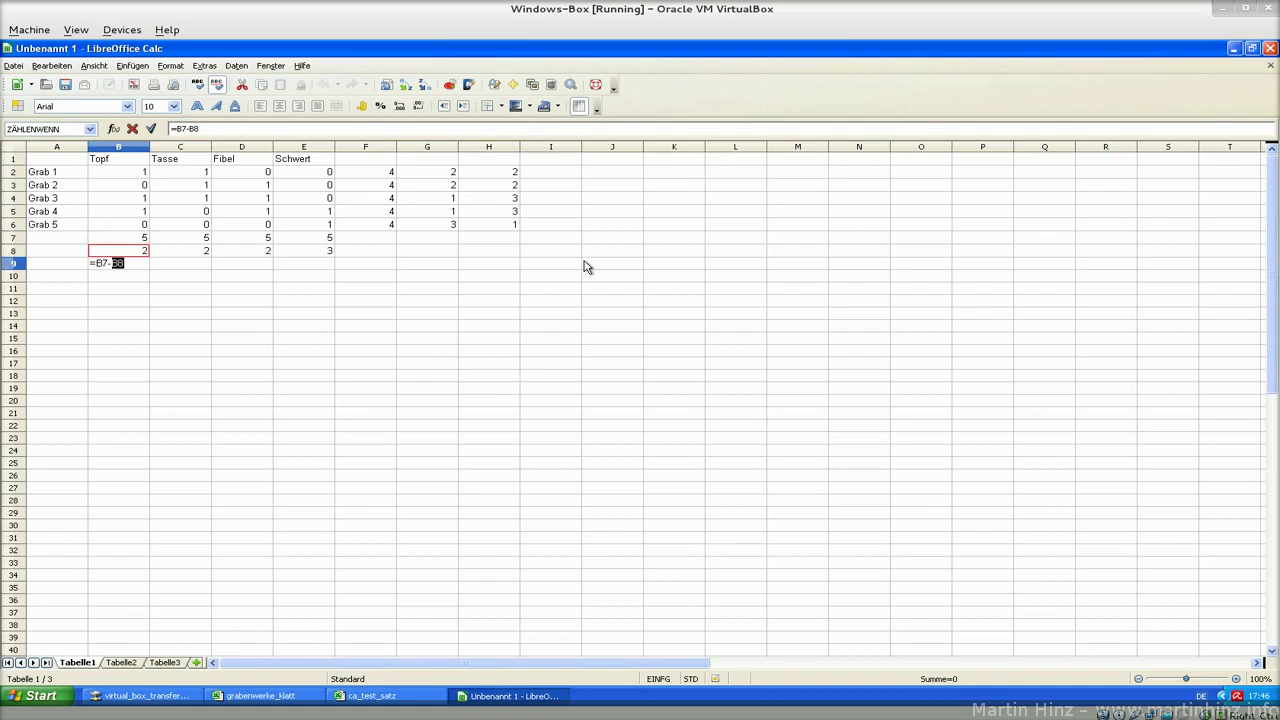
{"action": "key", "text": "Return"}
- Fill the subtraction formula from B9 across to E9 for the other find types
{"action": "key", "text": "Up"}
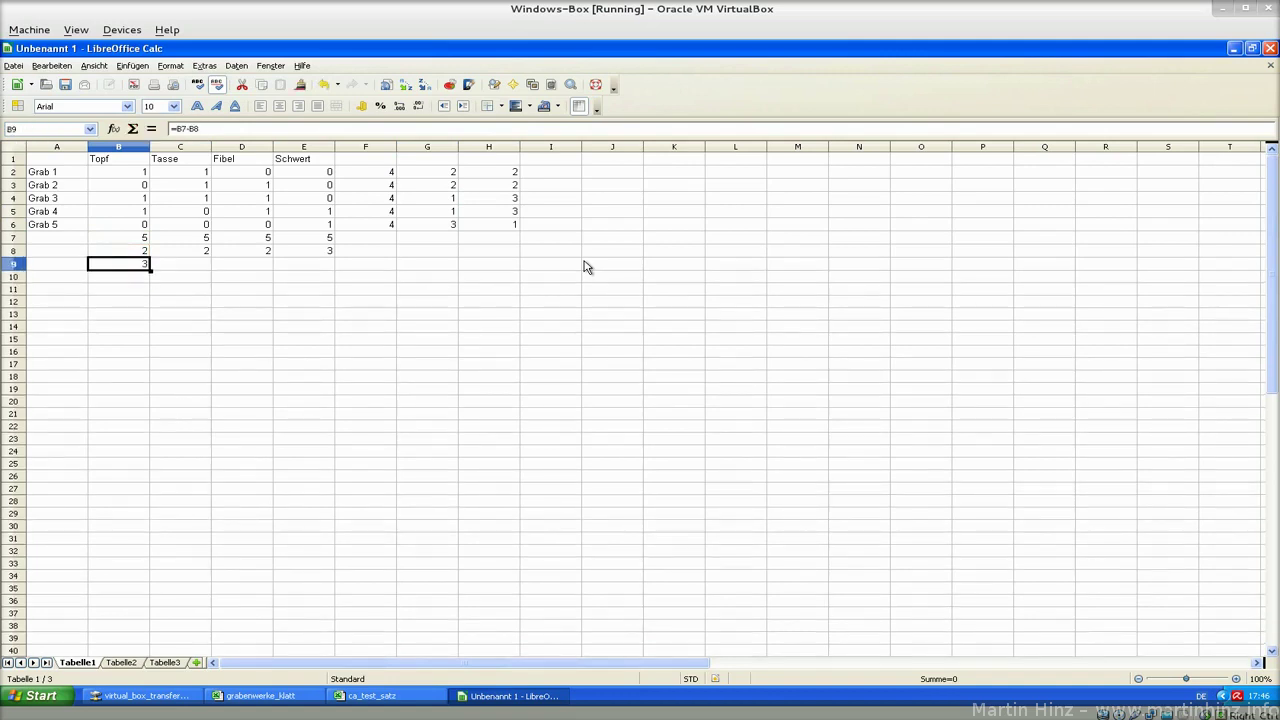
{"action": "key", "text": "shift+Right"}
{"action": "key", "text": "shift+Right"}
{"action": "key", "text": "shift+Right"}
{"action": "key", "text": "ctrl+r"}
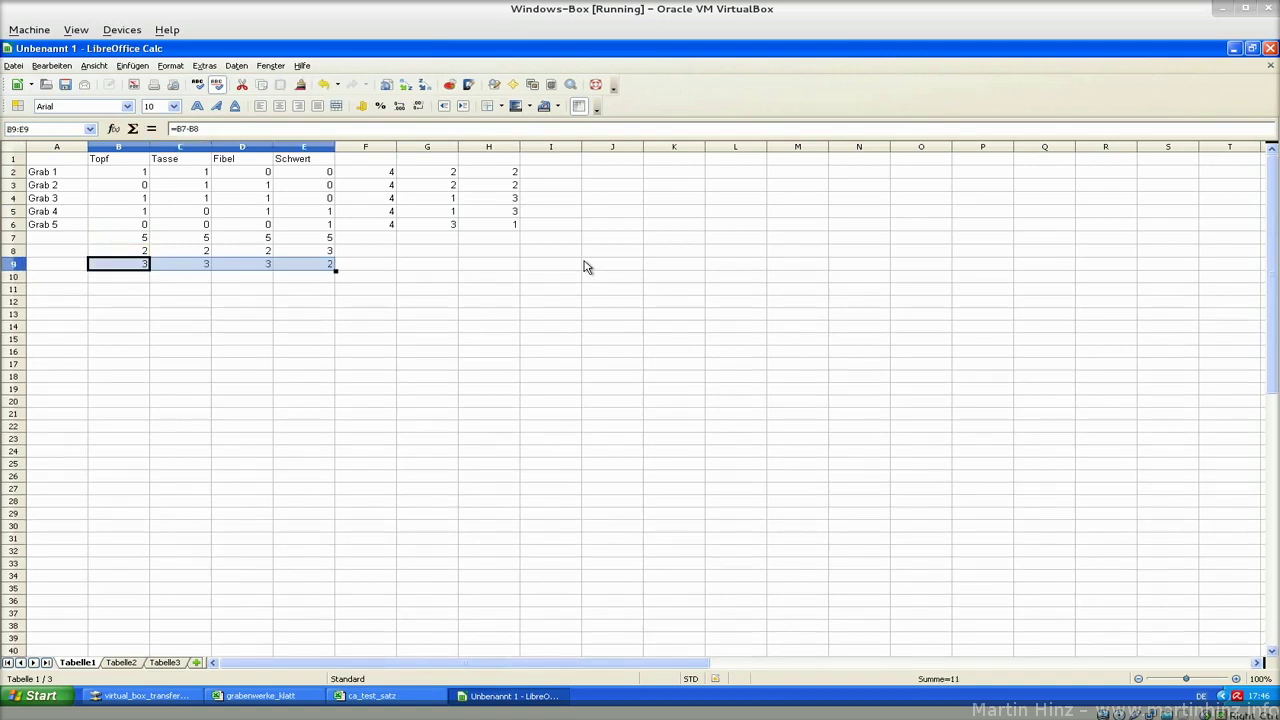
- Extend the formula in F2 to =ANZAHL(B2:E2)-ZÄHLENWENN(B2:E2;0) so it counts only the presences for Grab 1
{"action": "key", "text": "Left"}
{"action": "key", "text": "Right"}
{"action": "key", "text": "Right"}
{"action": "key", "text": "Right"}
{"action": "key", "text": "Left"}
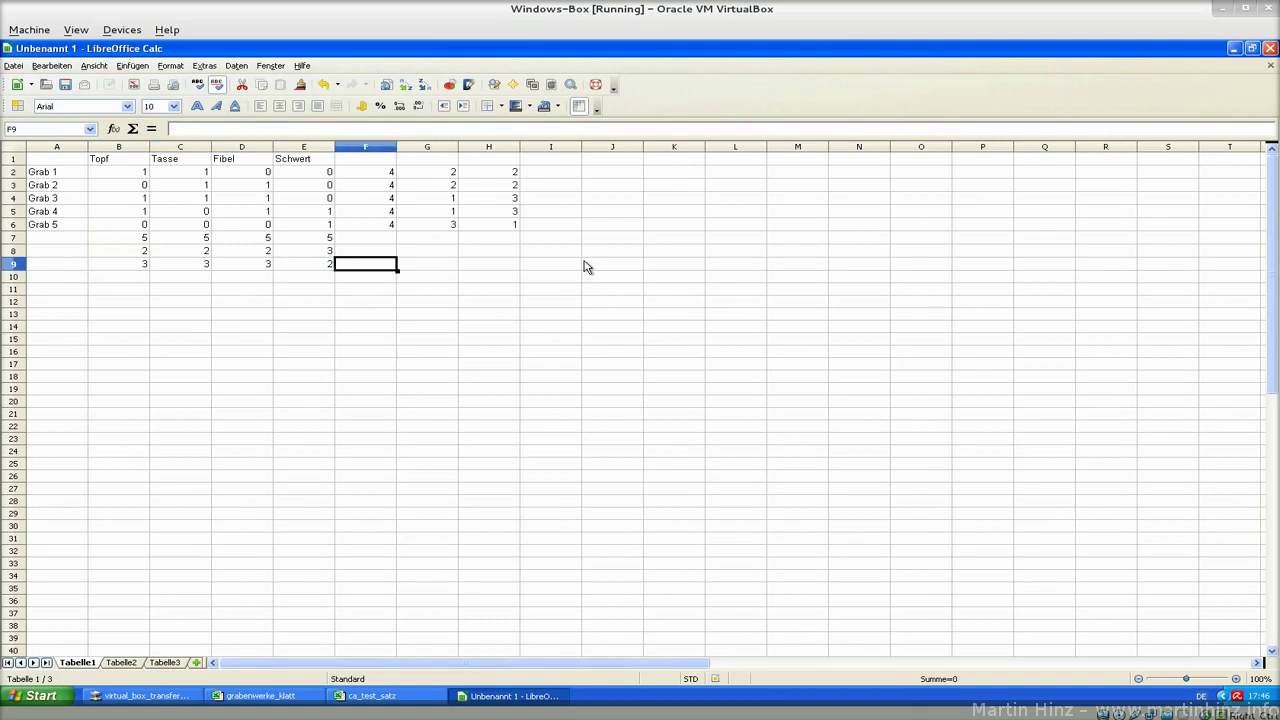
{"action": "key", "text": "Left"}
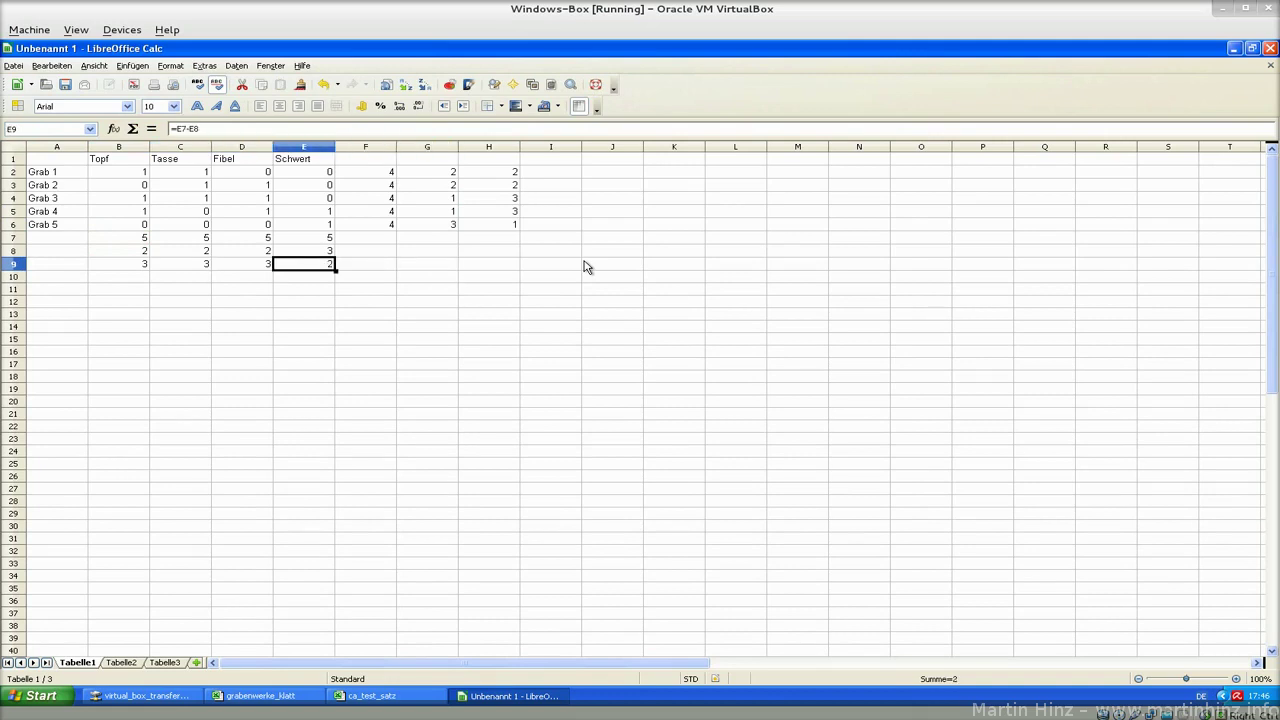
{"action": "key", "text": "Up"}
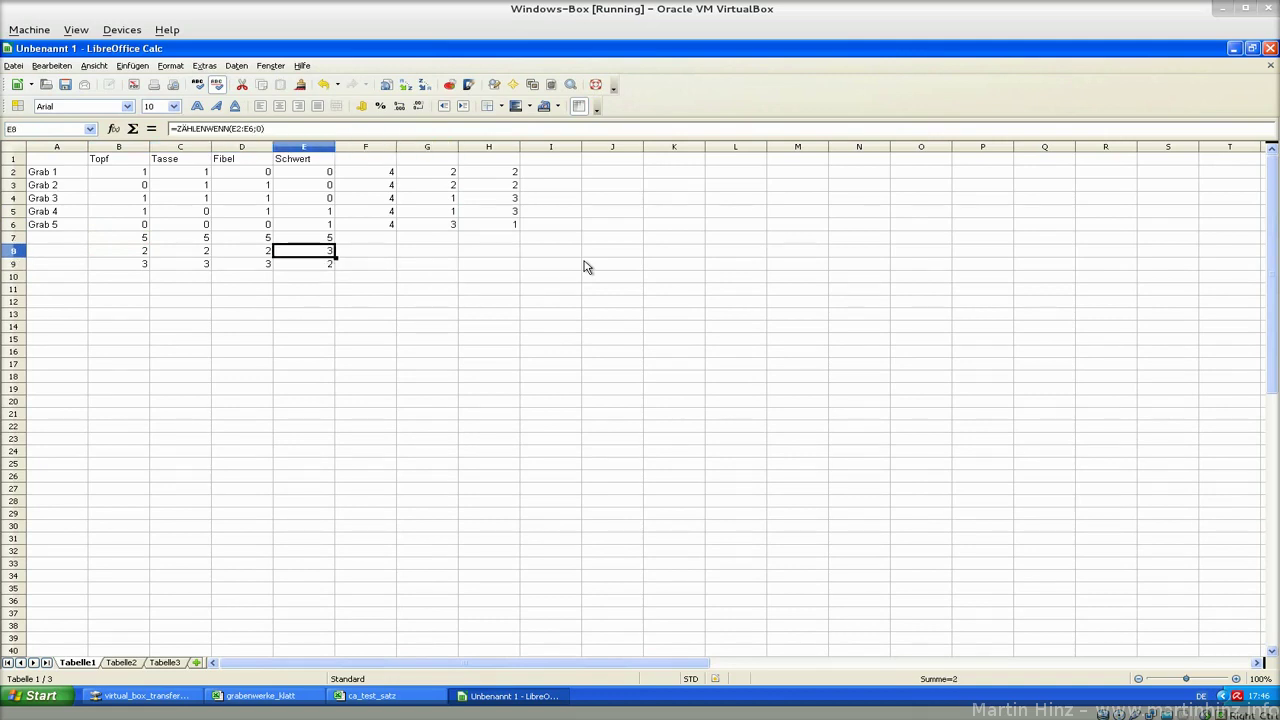
{"action": "key", "text": "Up"}
{"action": "key", "text": "Up"}
{"action": "key", "text": "Right"}
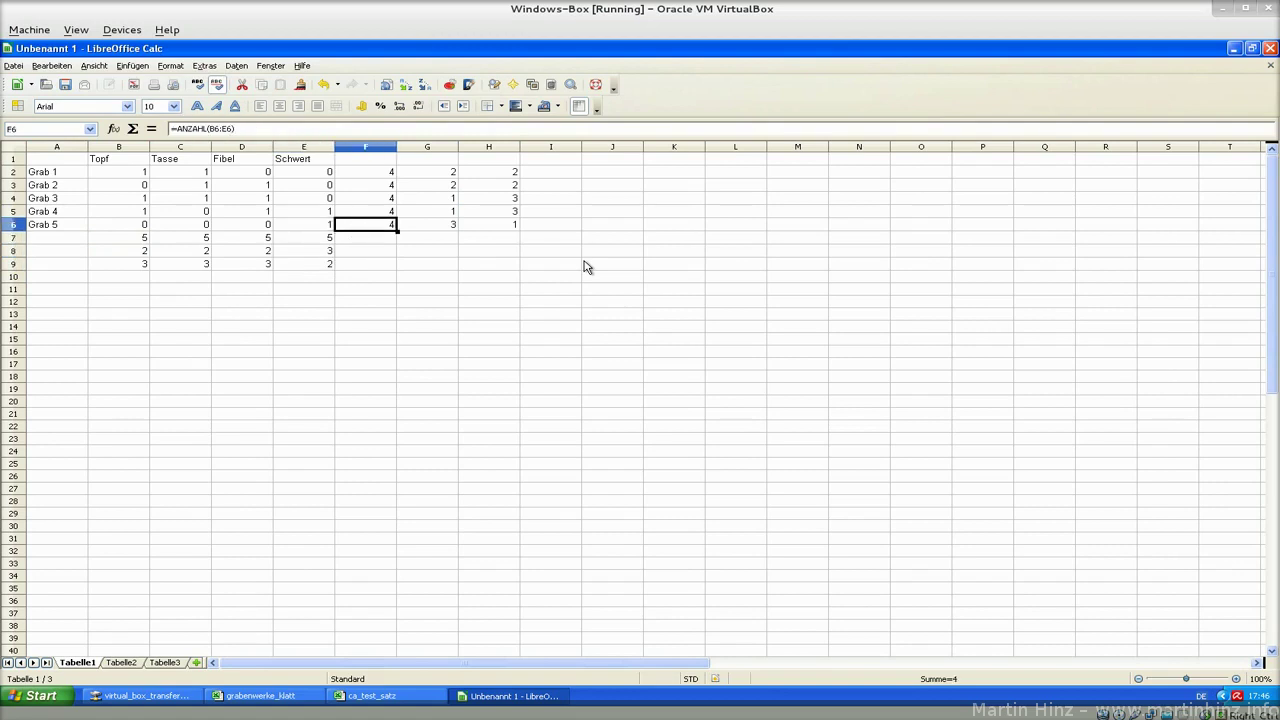
{"action": "key", "text": "Up"}
{"action": "key", "text": "Up"}
{"action": "key", "text": "Up"}
{"action": "key", "text": "Up"}
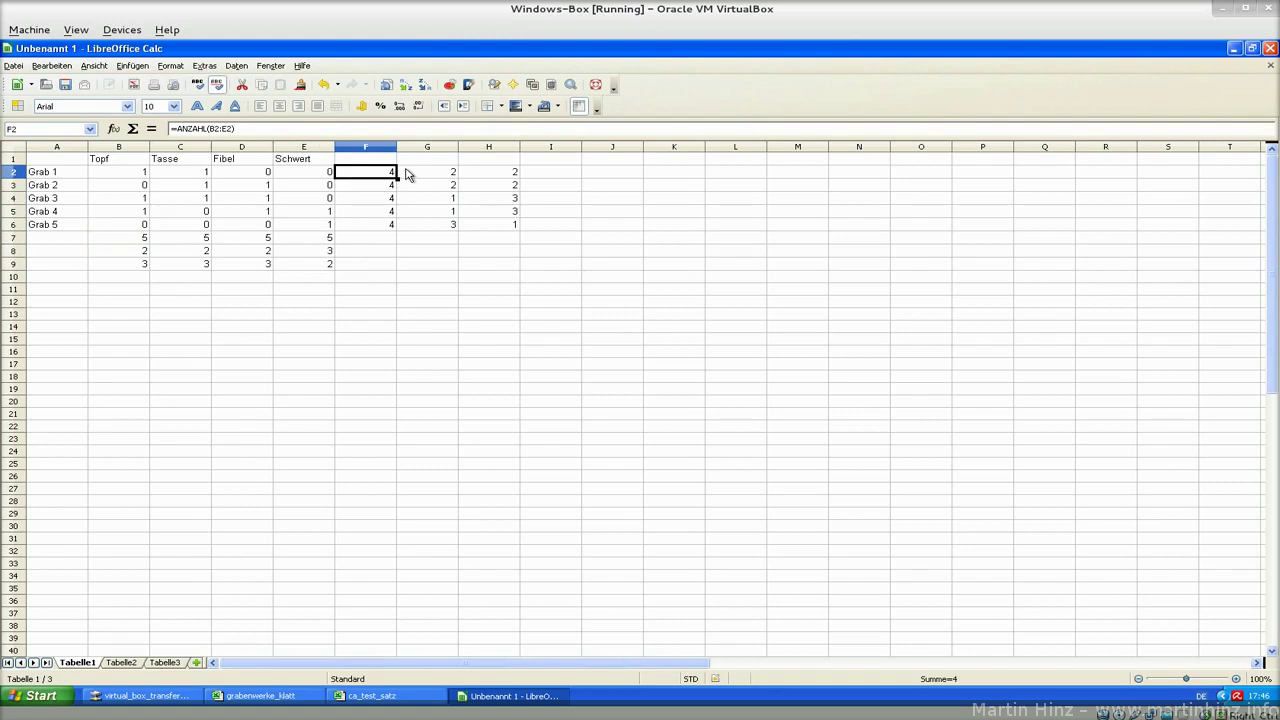
{"action": "left_click", "coordinate": [305, 128]}
{"action": "type", "text": "-"}
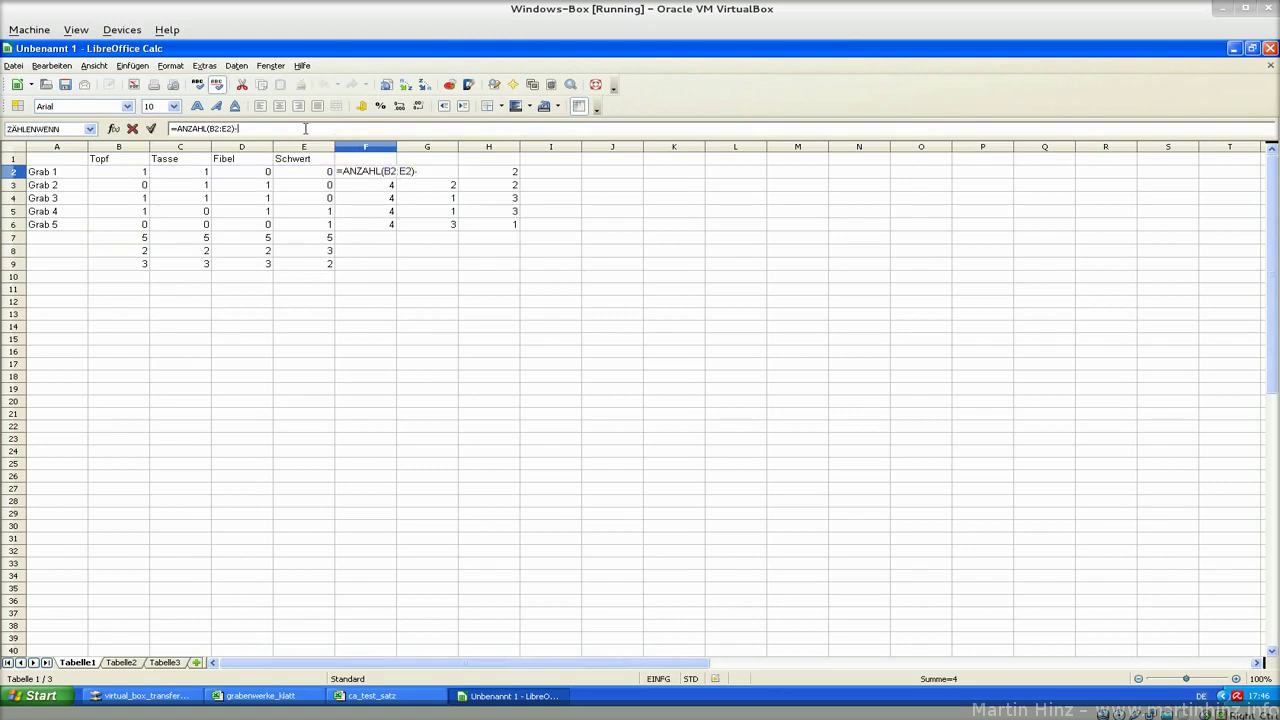
{"action": "type", "text": "ZÄ"}
{"action": "key", "text": "Return"}
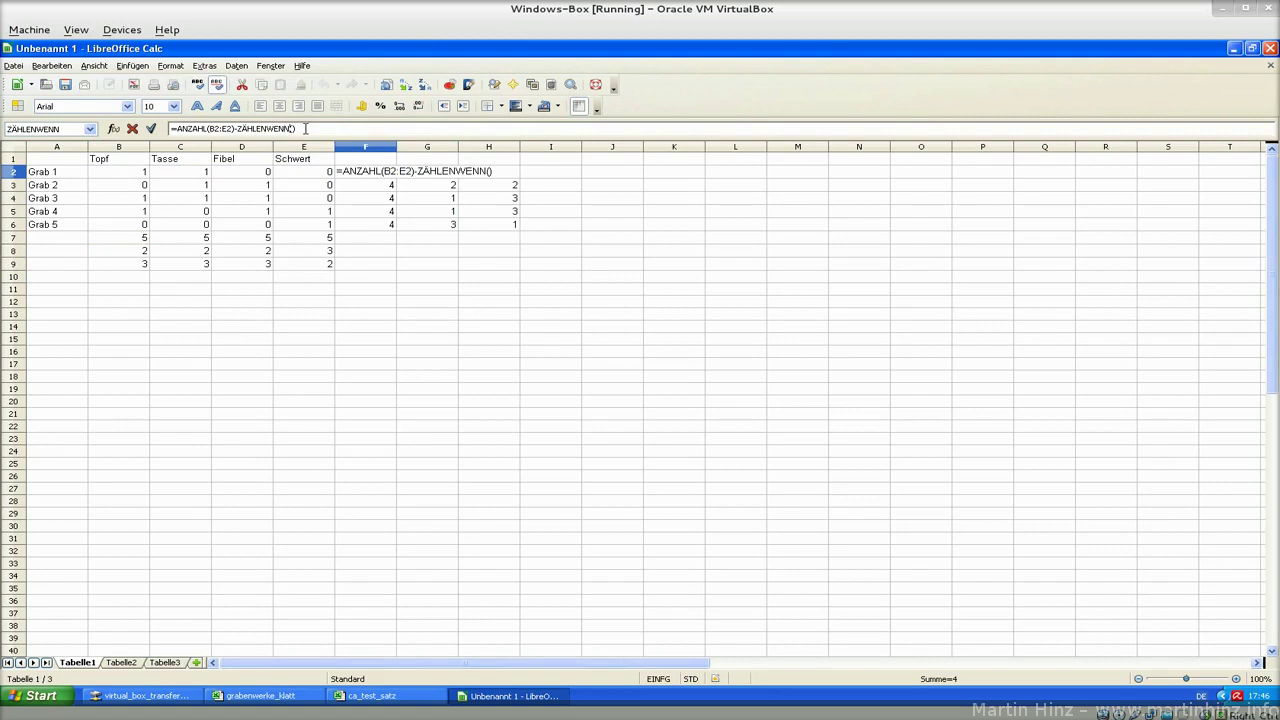
{"action": "left_click", "coordinate": [307, 173]}
{"action": "left_click_drag", "start_coordinate": [307, 173], "coordinate": [135, 175]}
{"action": "type", "text": ";0"}
{"action": "key", "text": "Return"}
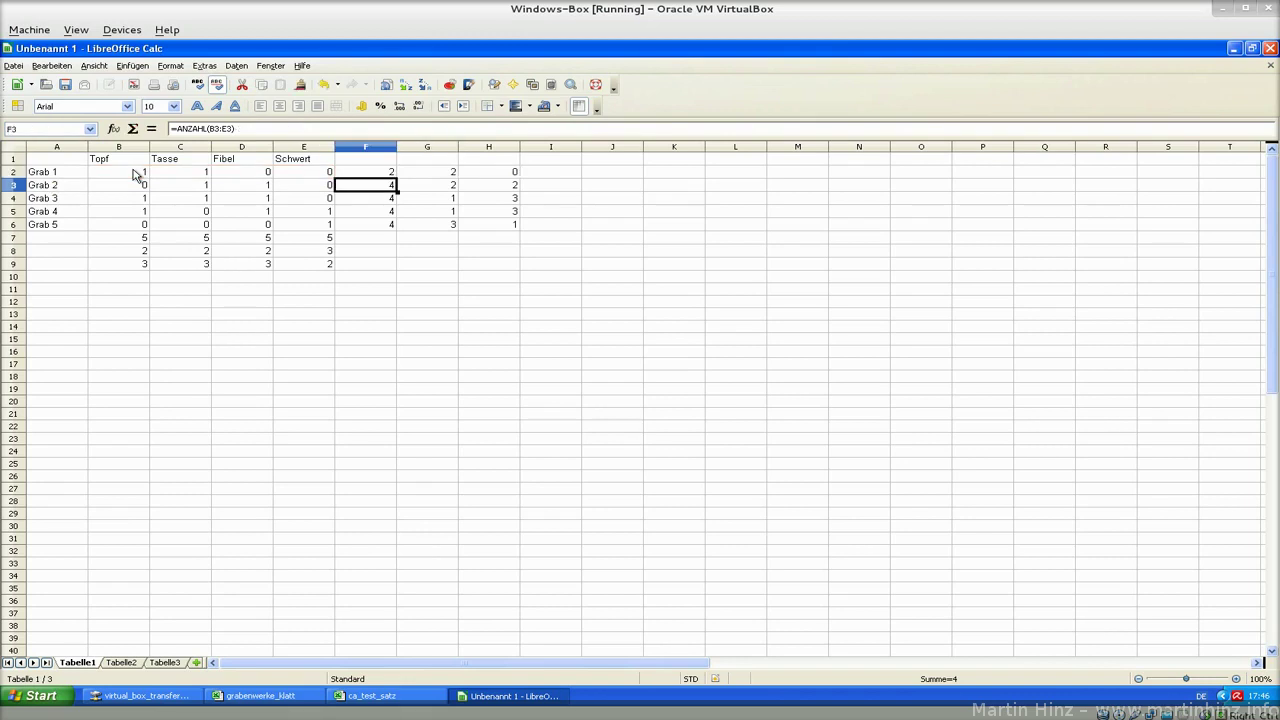
- Clear the helper formulas for Grab 1 in cells G2:H2
{"action": "key", "text": "Up"}
{"action": "key", "text": "Right"}
{"action": "key", "text": "shift+Right"}
{"action": "key", "text": "Delete"}
- Fill the combined ANZAHL and ZÄHLENWENN formula from F2 down to F6
{"action": "key", "text": "Left"}
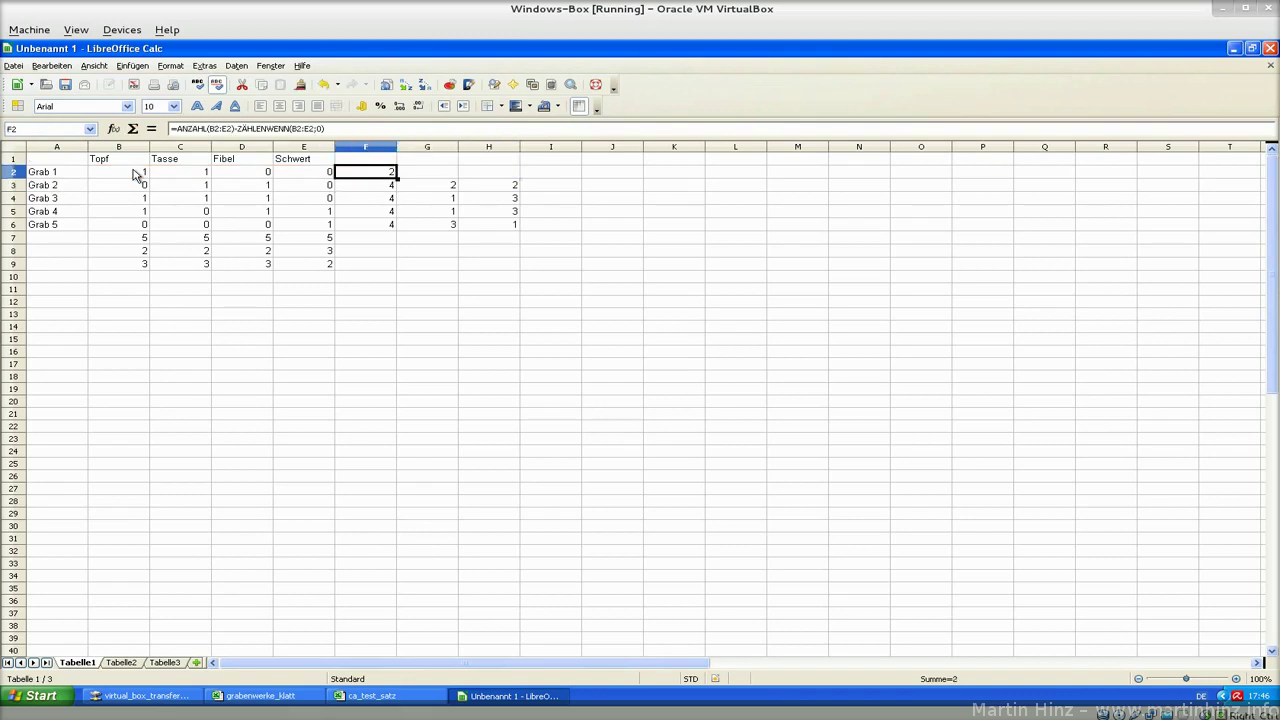
{"action": "key", "text": "shift+Down"}
{"action": "key", "text": "shift+Down"}
{"action": "key", "text": "shift+Down"}
{"action": "key", "text": "ctrl+d"}
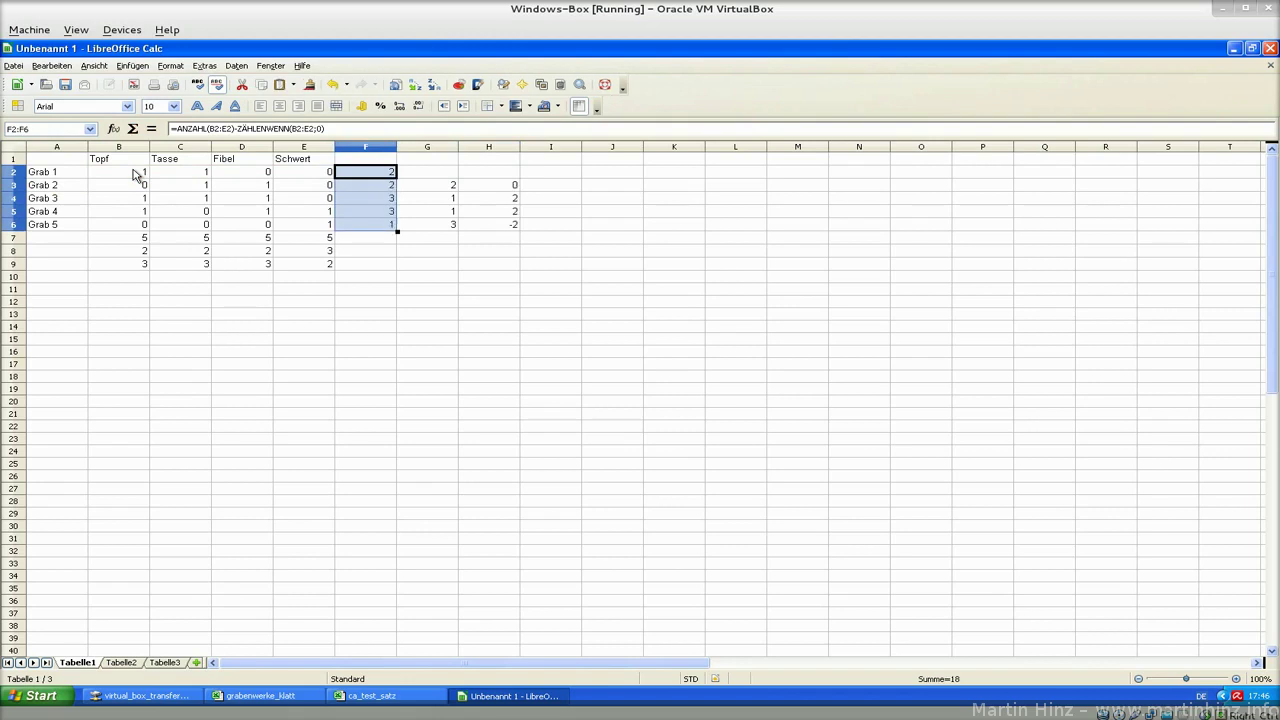
- Clear the remaining helper formulas in cells G3:H6
{"action": "key", "text": "Right"}
{"action": "key", "text": "Down"}
{"action": "key", "text": "shift+Down"}
{"action": "key", "text": "shift+Down"}
{"action": "key", "text": "shift+Down"}
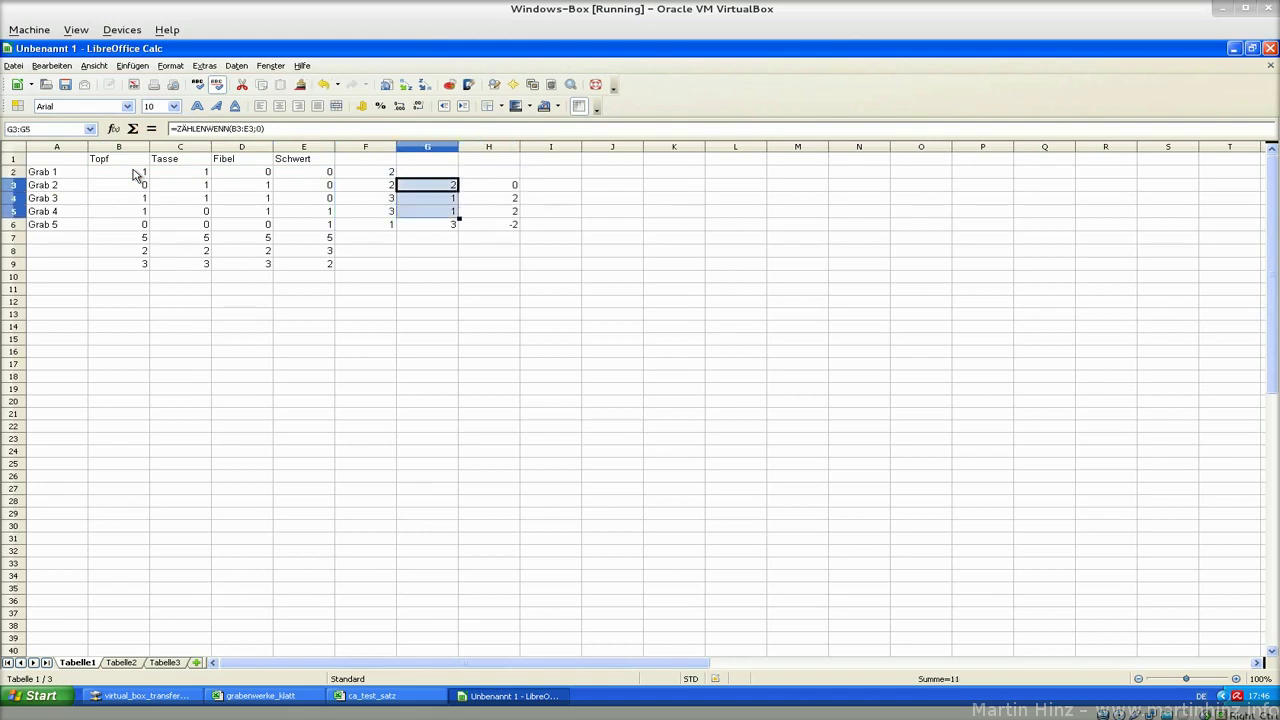
{"action": "key", "text": "shift+Right"}
{"action": "key", "text": "Delete"}
- Extend the formula in B7 to =ANZAHL(B2:B6)-ZÄHLENWENN(B2:B6;0) to count only the presences in the Topf column
{"action": "key", "text": "Left"}
{"action": "key", "text": "Left"}
{"action": "key", "text": "Down"}
{"action": "key", "text": "Down"}
{"action": "key", "text": "Left"}
{"action": "key", "text": "Left"}
{"action": "key", "text": "Left"}
{"action": "key", "text": "Down"}
{"action": "key", "text": "Down"}
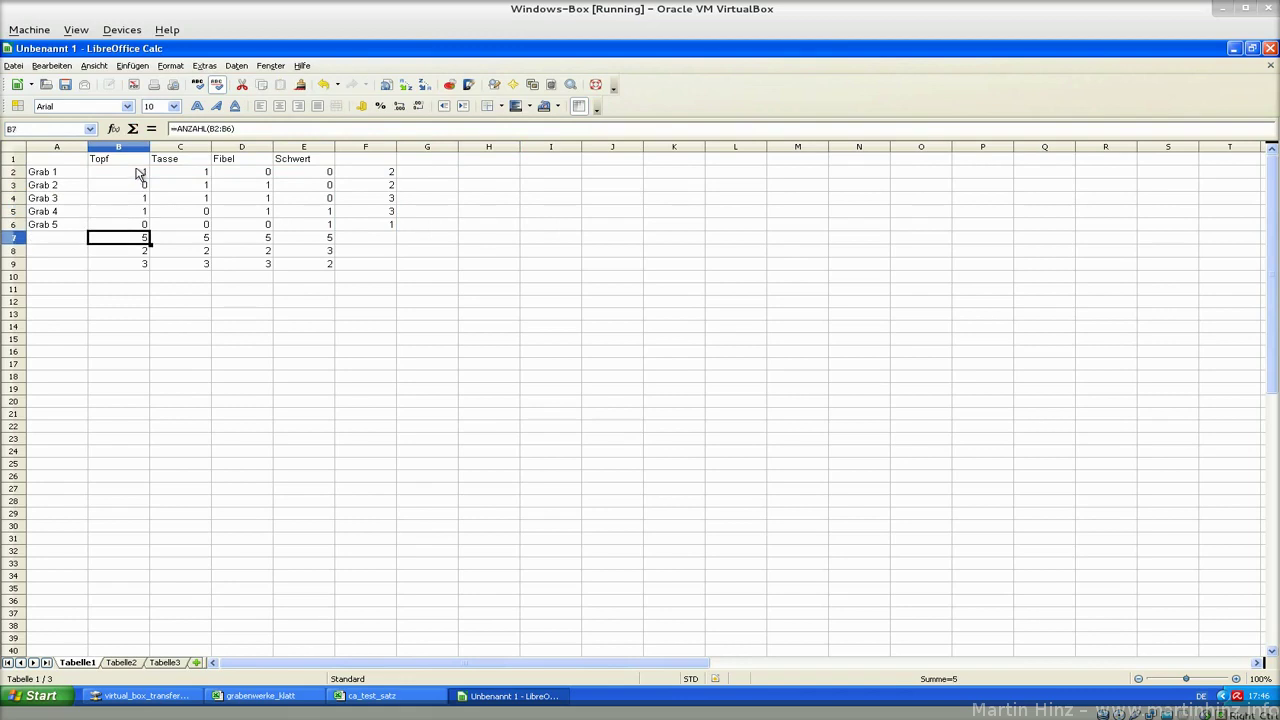
{"action": "left_click", "coordinate": [268, 130]}
{"action": "type", "text": "-zähl"}
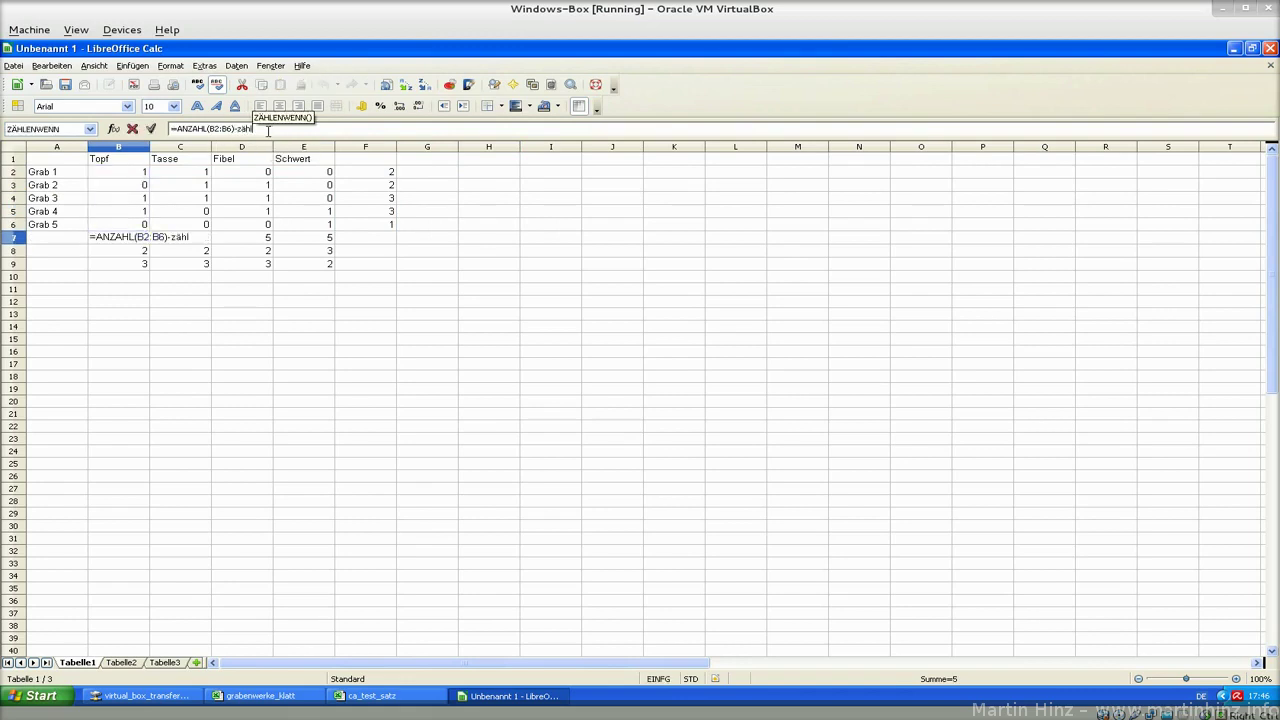
{"action": "key", "text": "Return"}
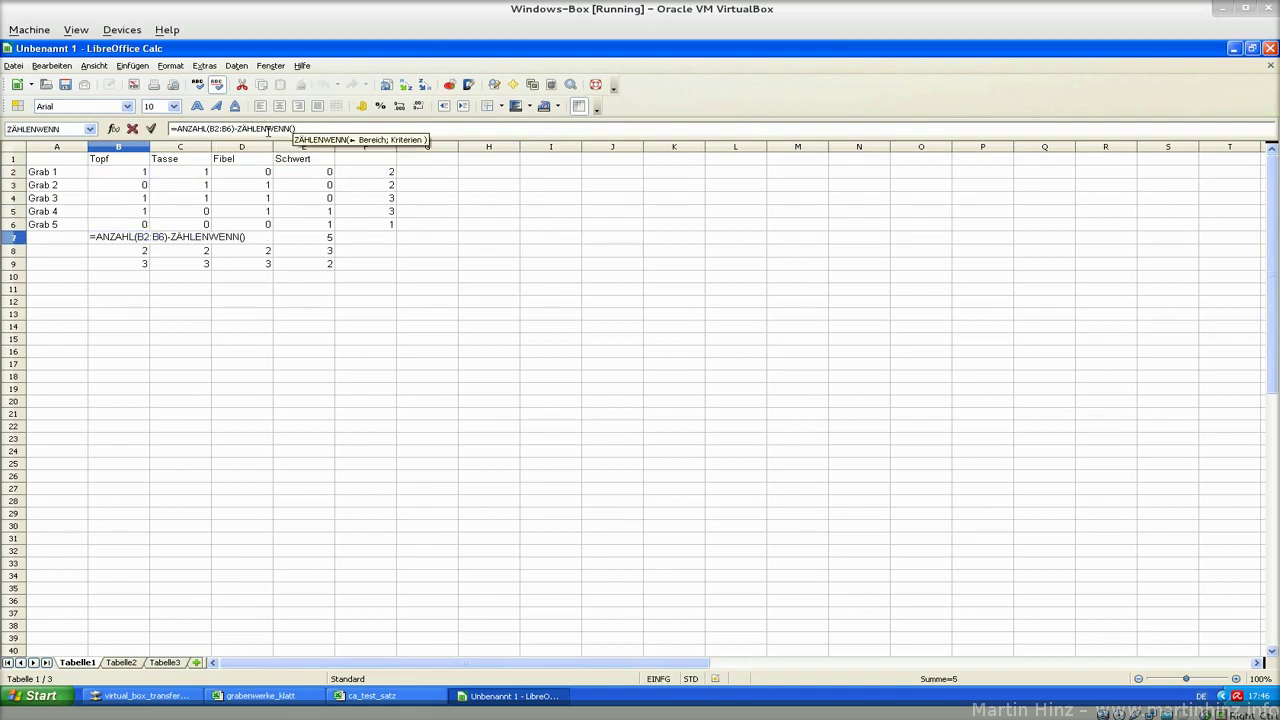
{"action": "left_click", "coordinate": [124, 173]}
{"action": "left_click_drag", "start_coordinate": [124, 173], "coordinate": [116, 224]}
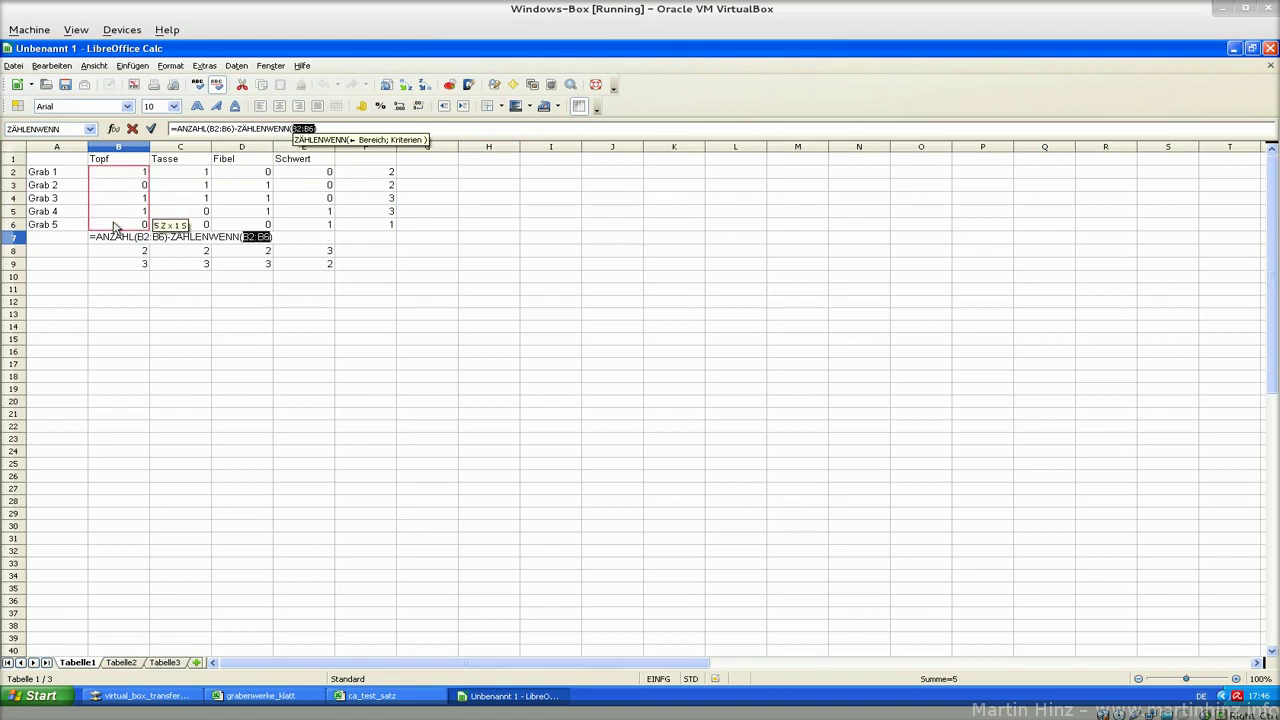
{"action": "type", "text": ";0"}
{"action": "key", "text": "Return"}
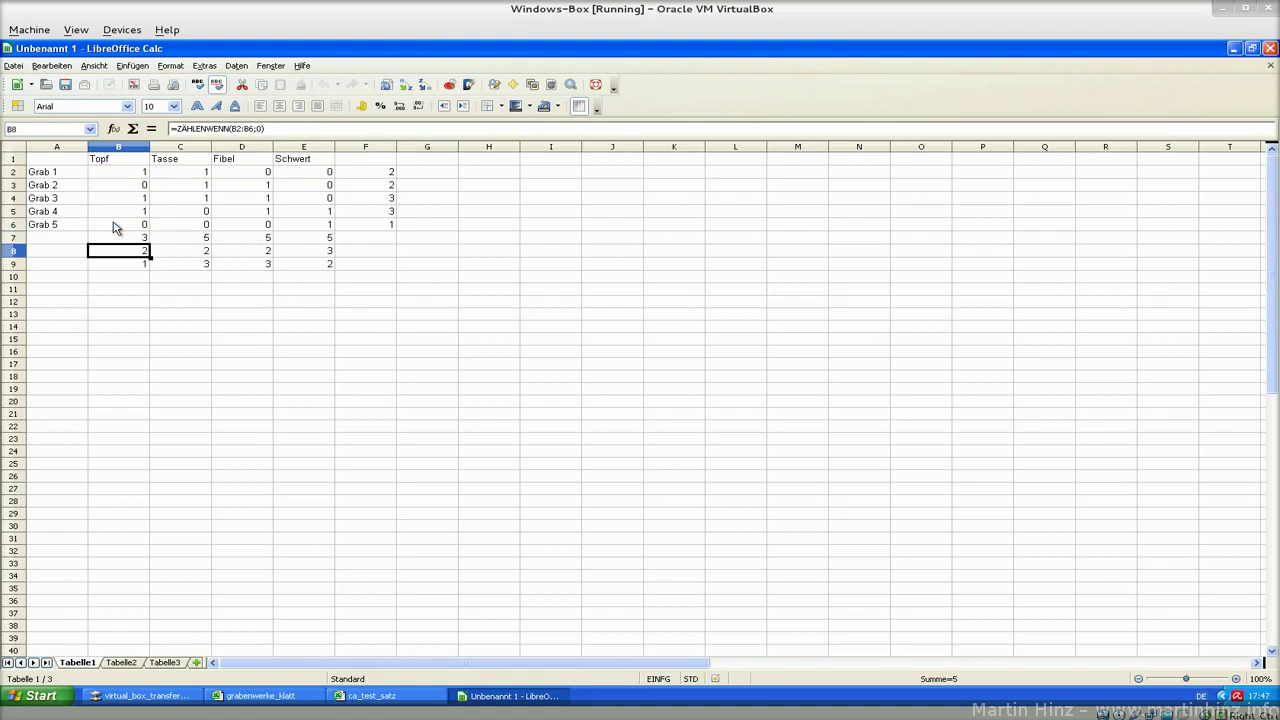
- Copy the combined formula from B7 across to E7 for Tasse, Fibel and Schwert
{"action": "key", "text": "Up"}
{"action": "key", "text": "ctrl+c"}
{"action": "key", "text": "shift+Right"}
{"action": "key", "text": "shift+Right"}
{"action": "key", "text": "shift+Right"}
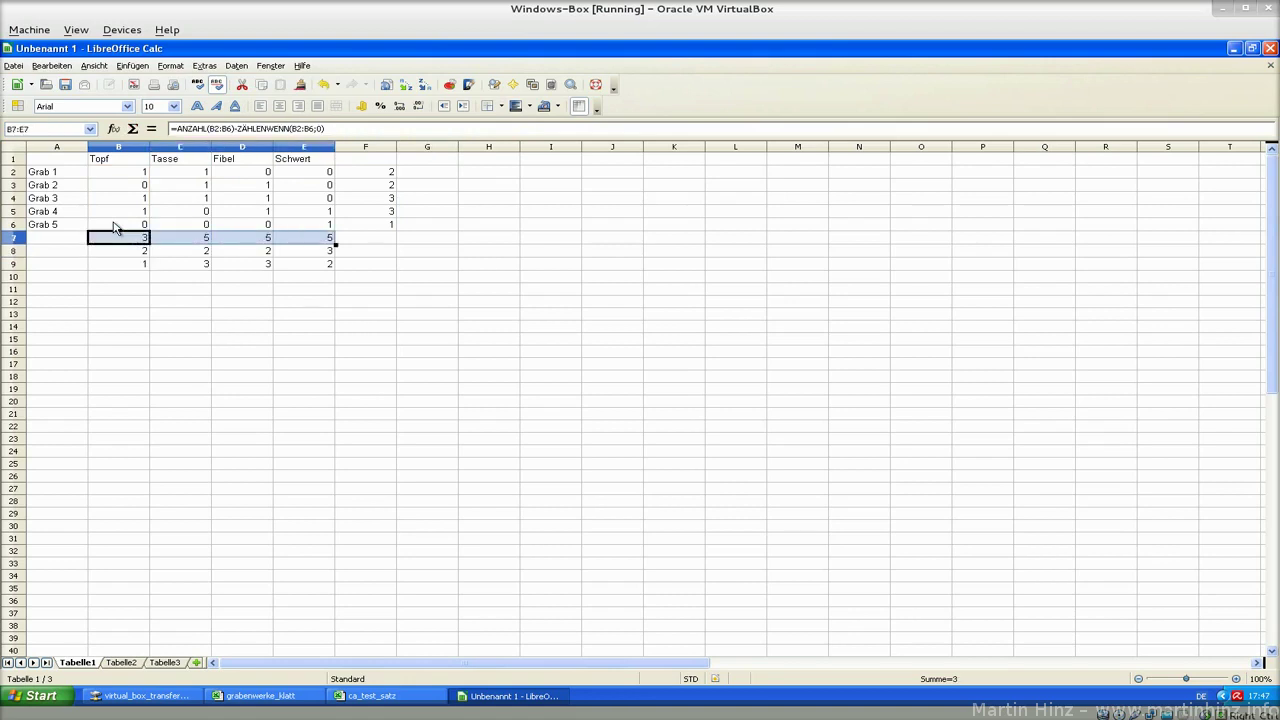
{"action": "key", "text": "Return"}
- Clear the helper formulas below the presence counts in cells B8:E9
{"action": "key", "text": "shift+Down"}
{"action": "key", "text": "shift+Right"}
{"action": "key", "text": "shift+Right"}
{"action": "key", "text": "shift+Right"}
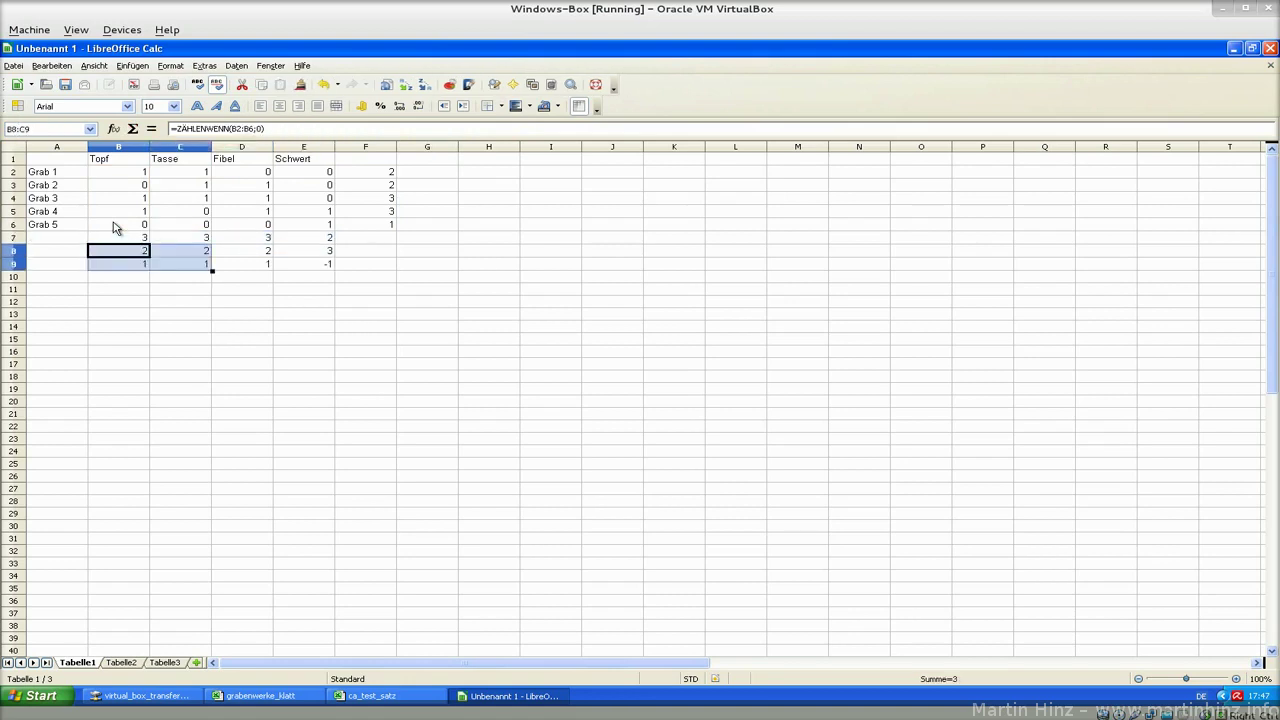
{"action": "key", "text": "Delete"}
{"action": "key", "text": "Up"}
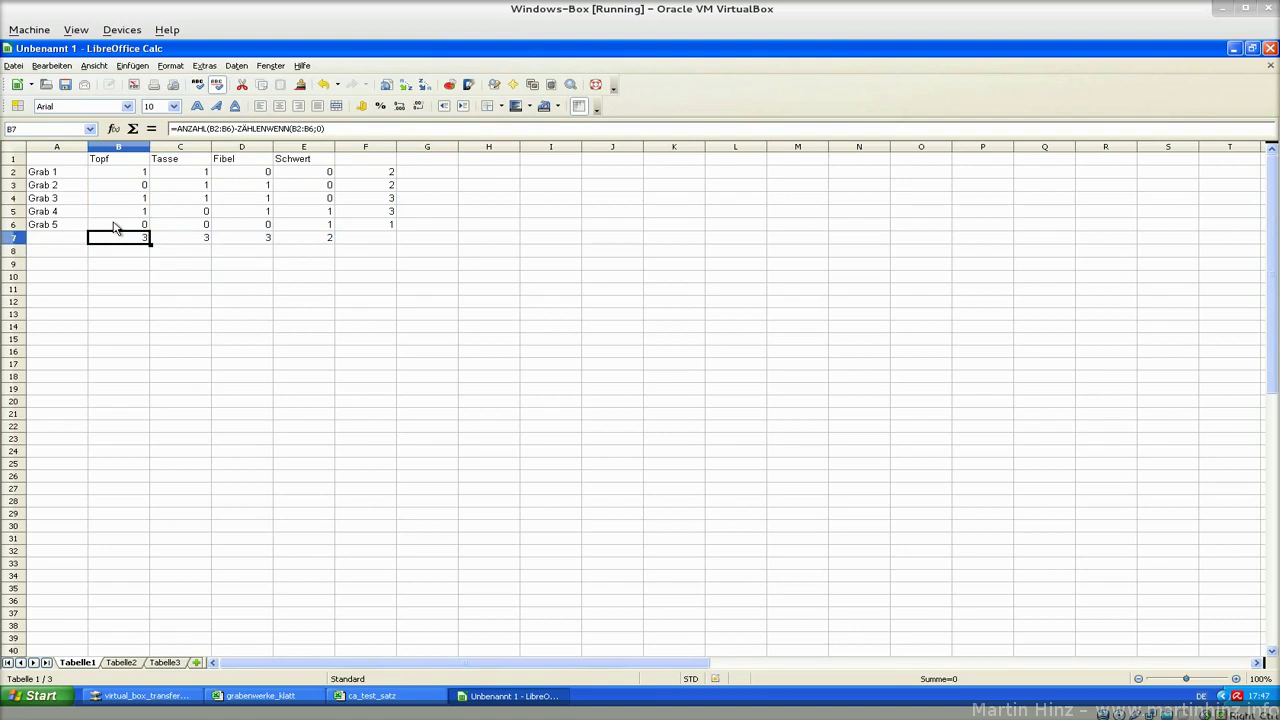
- Delete the entire Grab 5 row, whose grave has only one find type
{"action": "key", "text": "Right"}
{"action": "key", "text": "Right"}
{"action": "key", "text": "Right"}
{"action": "key", "text": "Right"}
{"action": "key", "text": "Up"}
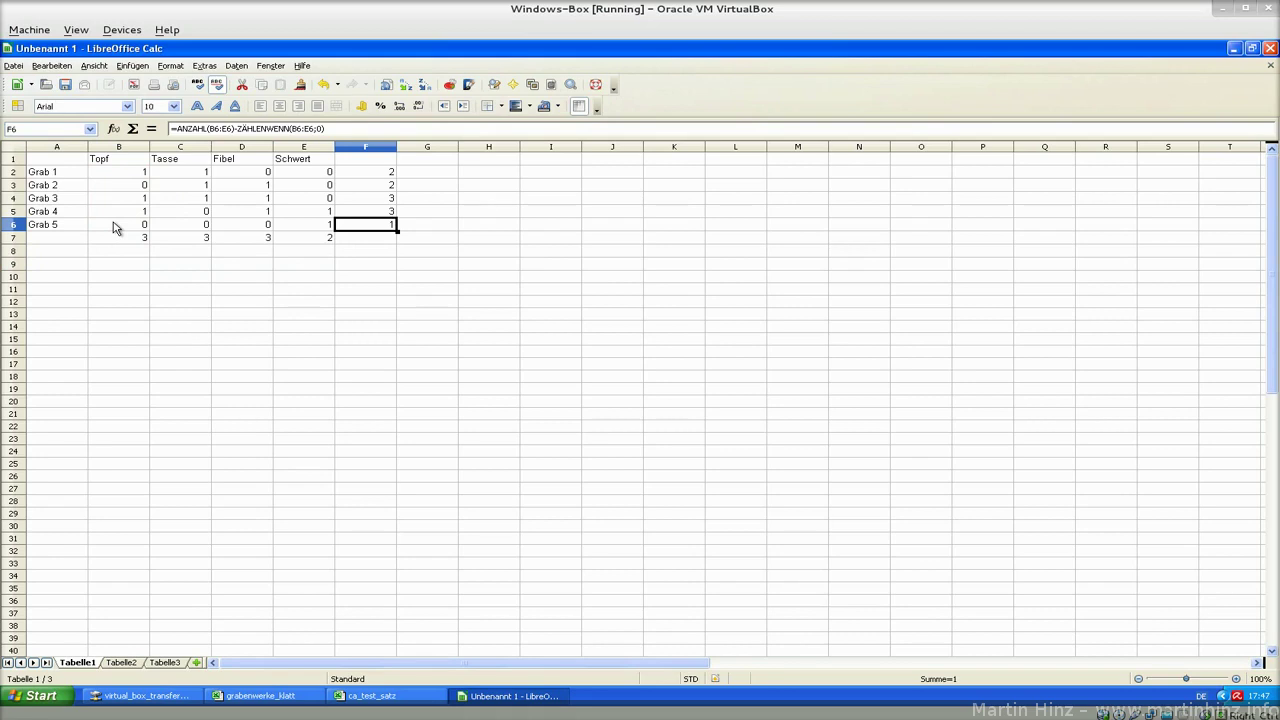
{"action": "left_click", "coordinate": [407, 232]}
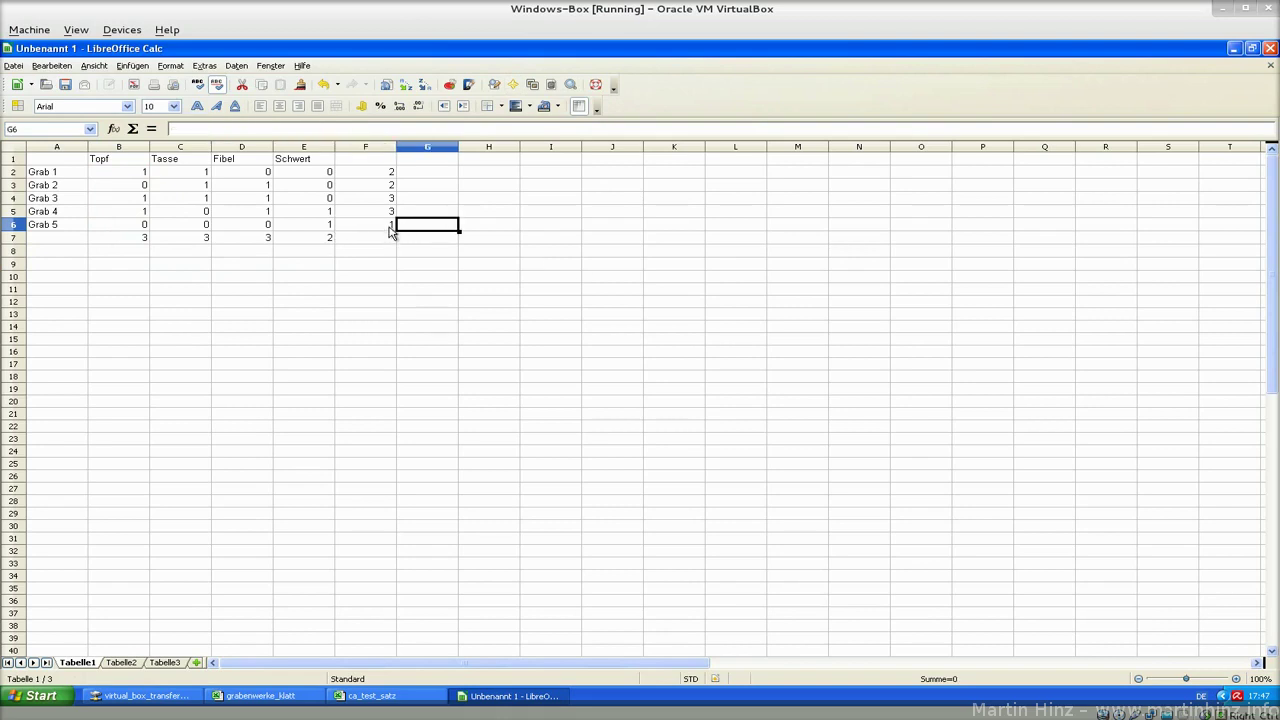
{"action": "left_click", "coordinate": [17, 228]}
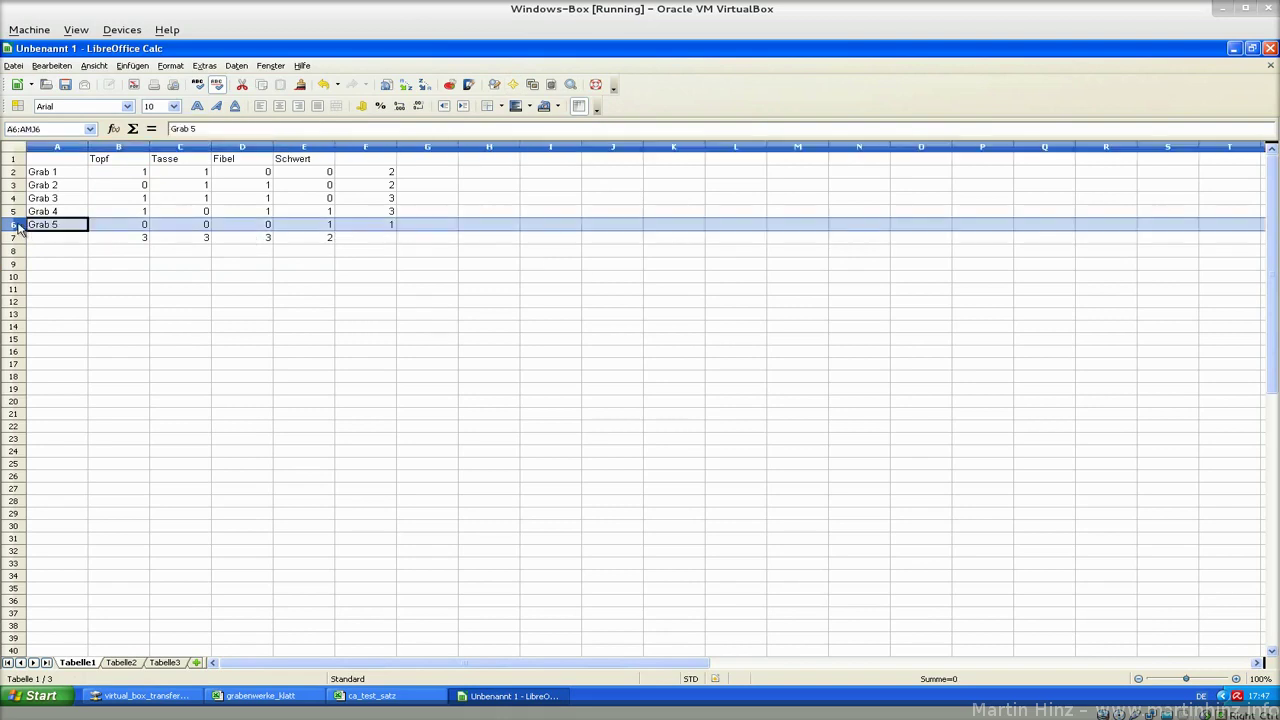
{"action": "right_click", "coordinate": [17, 228]}
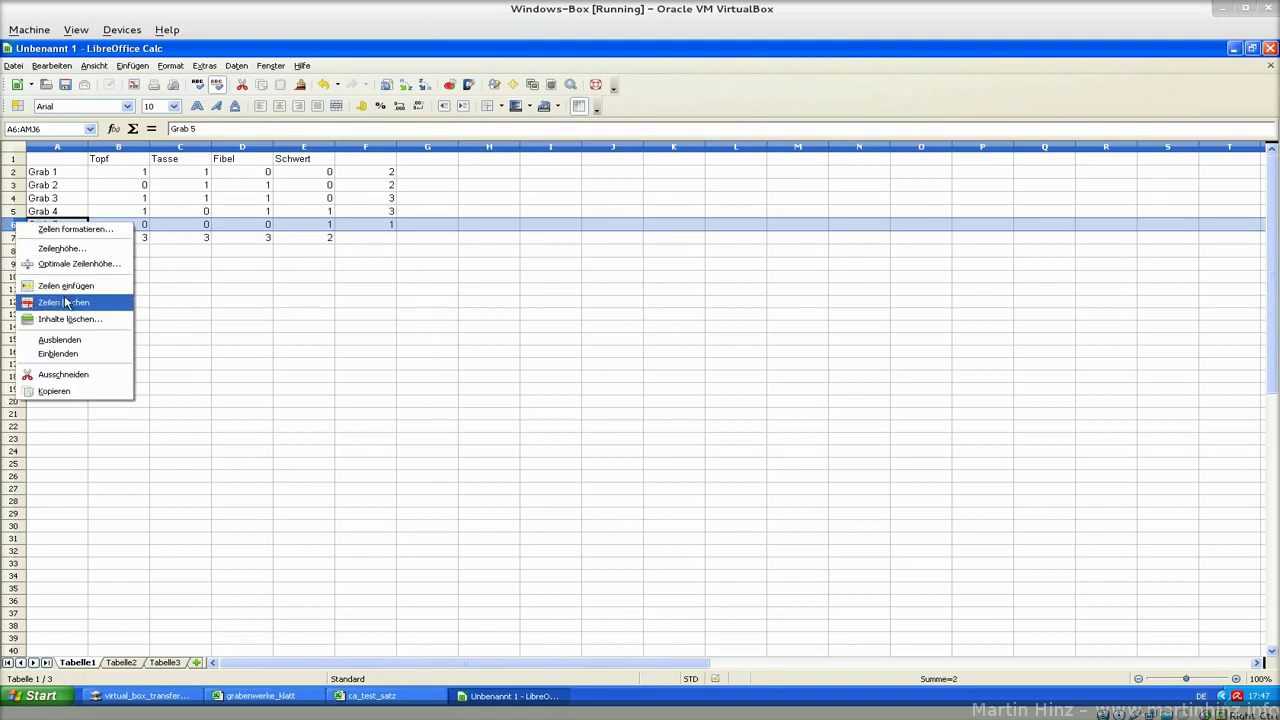
{"action": "left_click", "coordinate": [118, 304]}
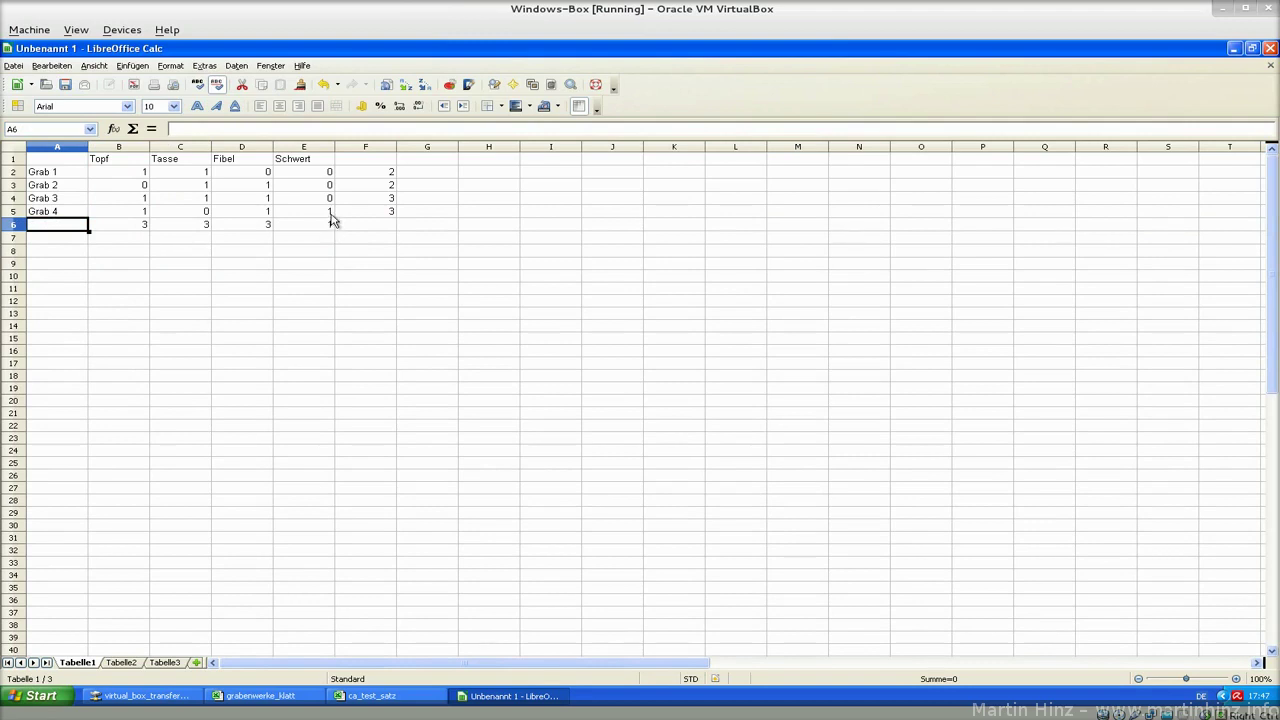
- Delete the entire Schwert column from the matrix
{"action": "left_click", "coordinate": [323, 152]}
{"action": "right_click", "coordinate": [323, 152]}
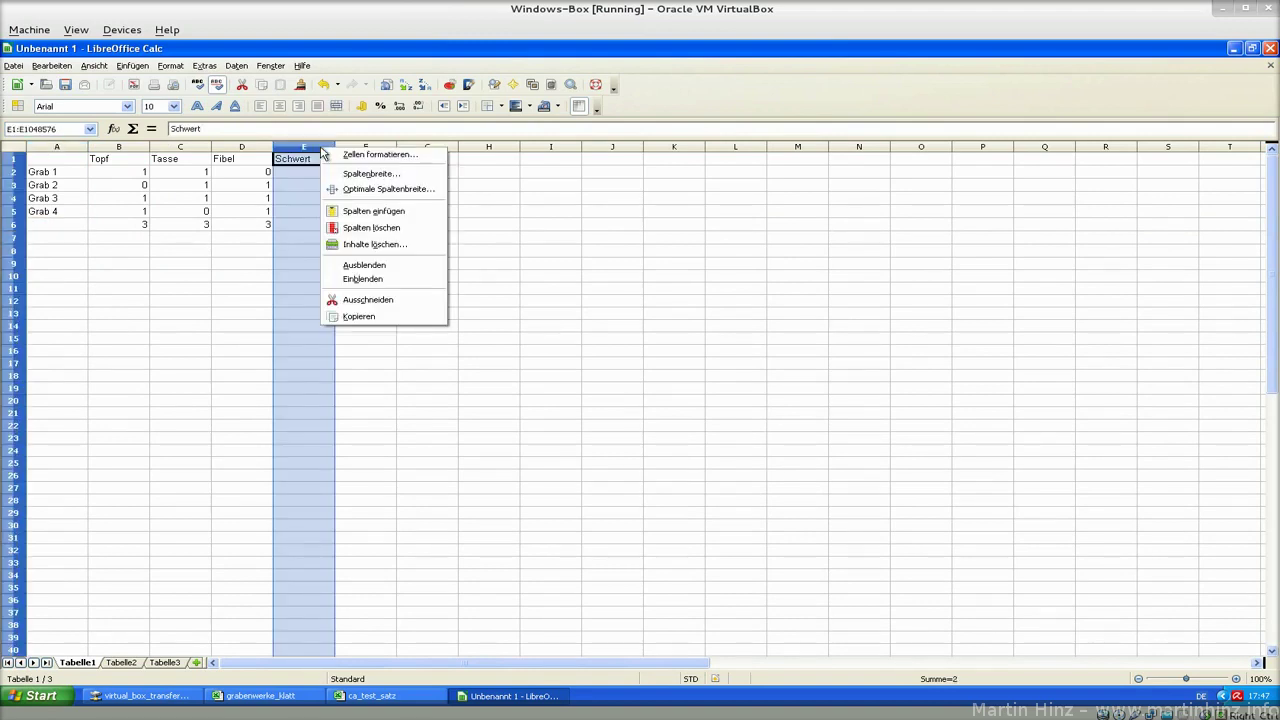
{"action": "left_click", "coordinate": [363, 227]}
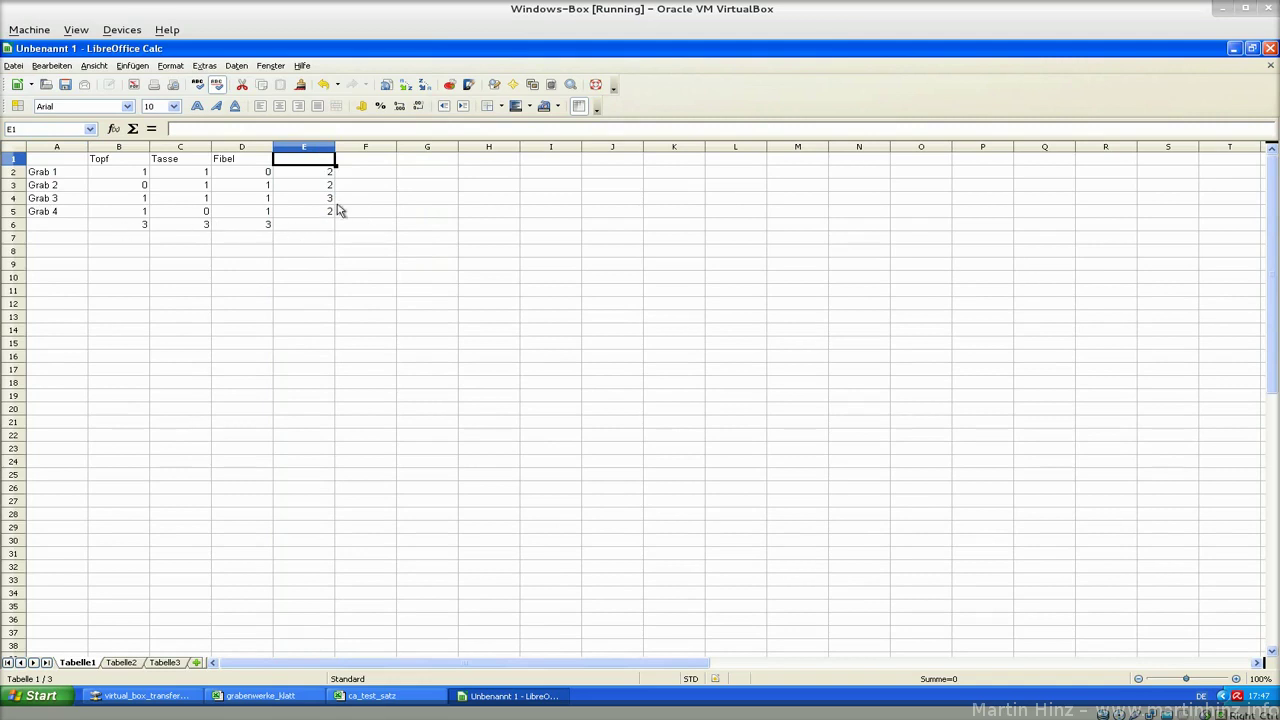
- Switch to the ca_test_satz workbook in Excel and enter =ANZAHL(B2:E2) in cell F2 for Grab 1
{"action": "left_click", "coordinate": [422, 701]}
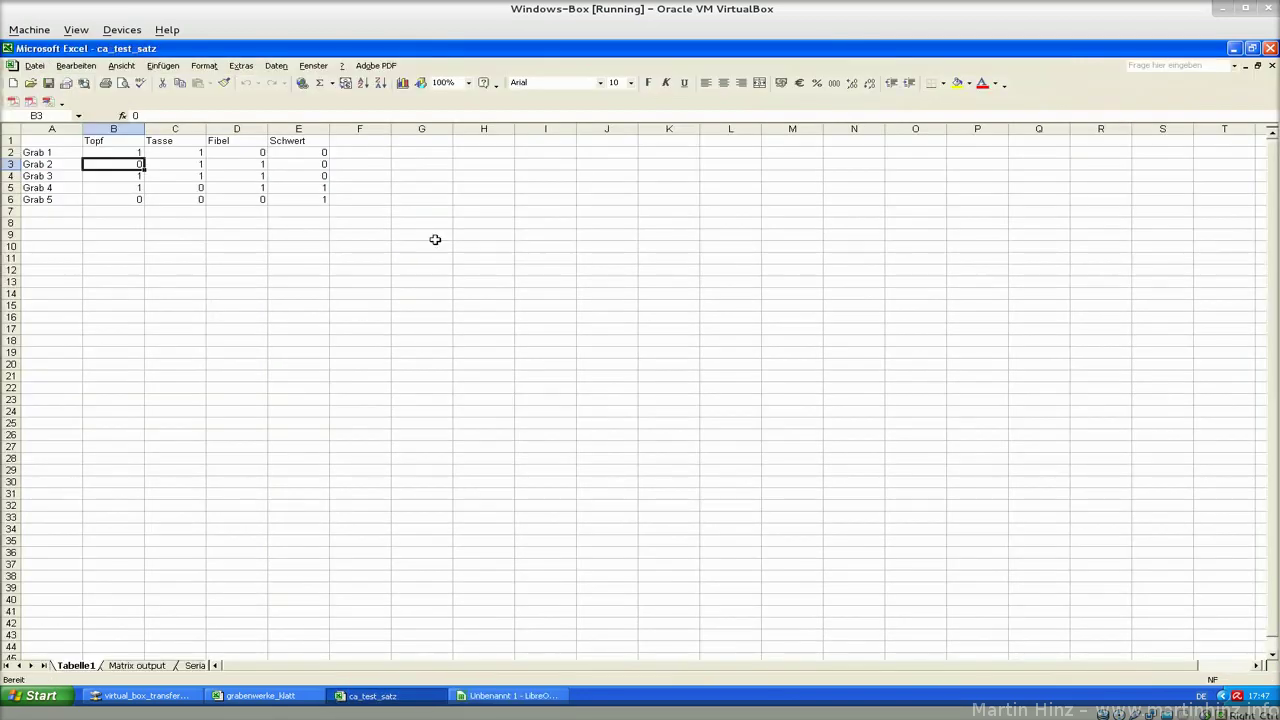
{"action": "left_click", "coordinate": [358, 148]}
{"action": "type", "text": "="}
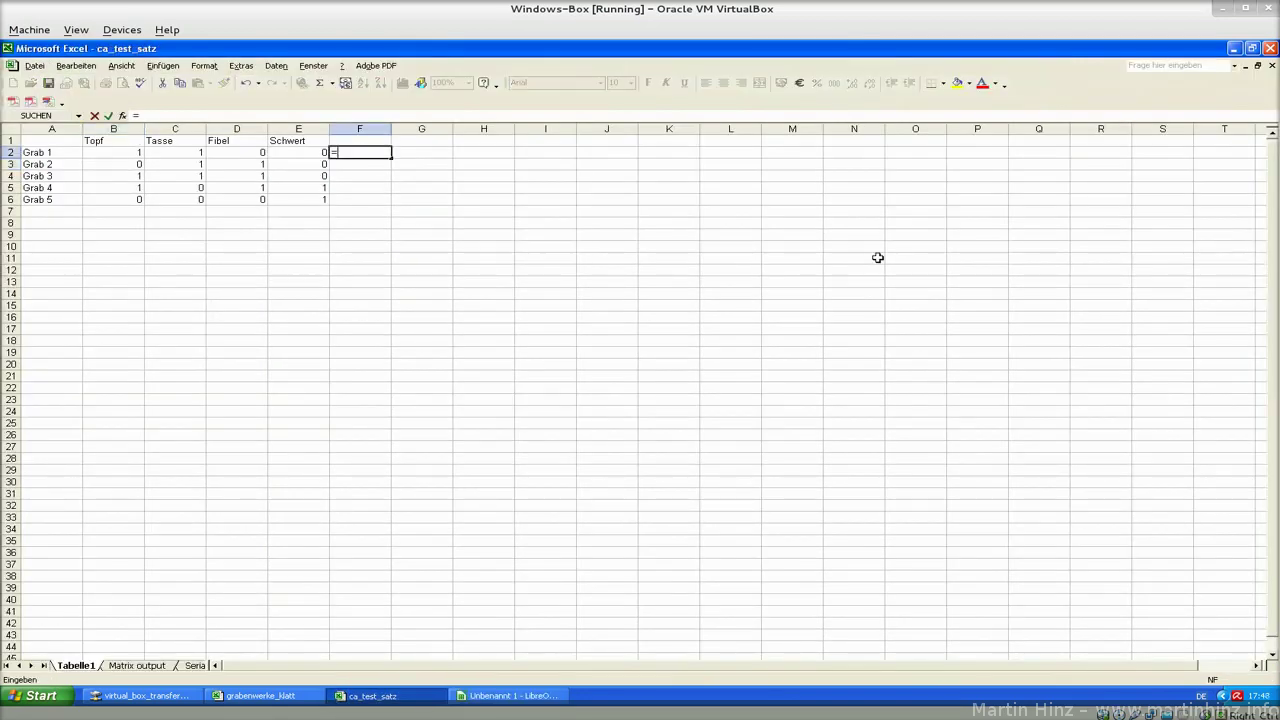
{"action": "type", "text": "Anzahl("}
{"action": "key", "text": "Left"}
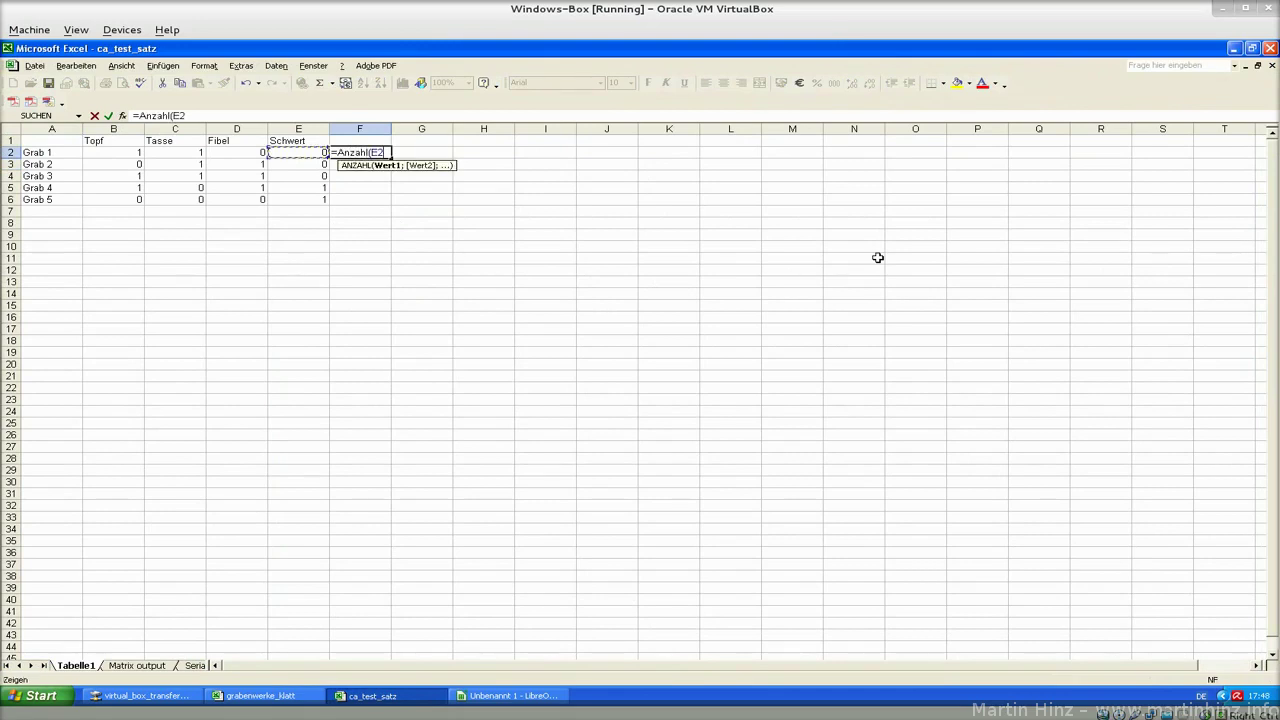
{"action": "key", "text": "shift+Left"}
{"action": "key", "text": "shift+Left"}
{"action": "key", "text": "shift+Left"}
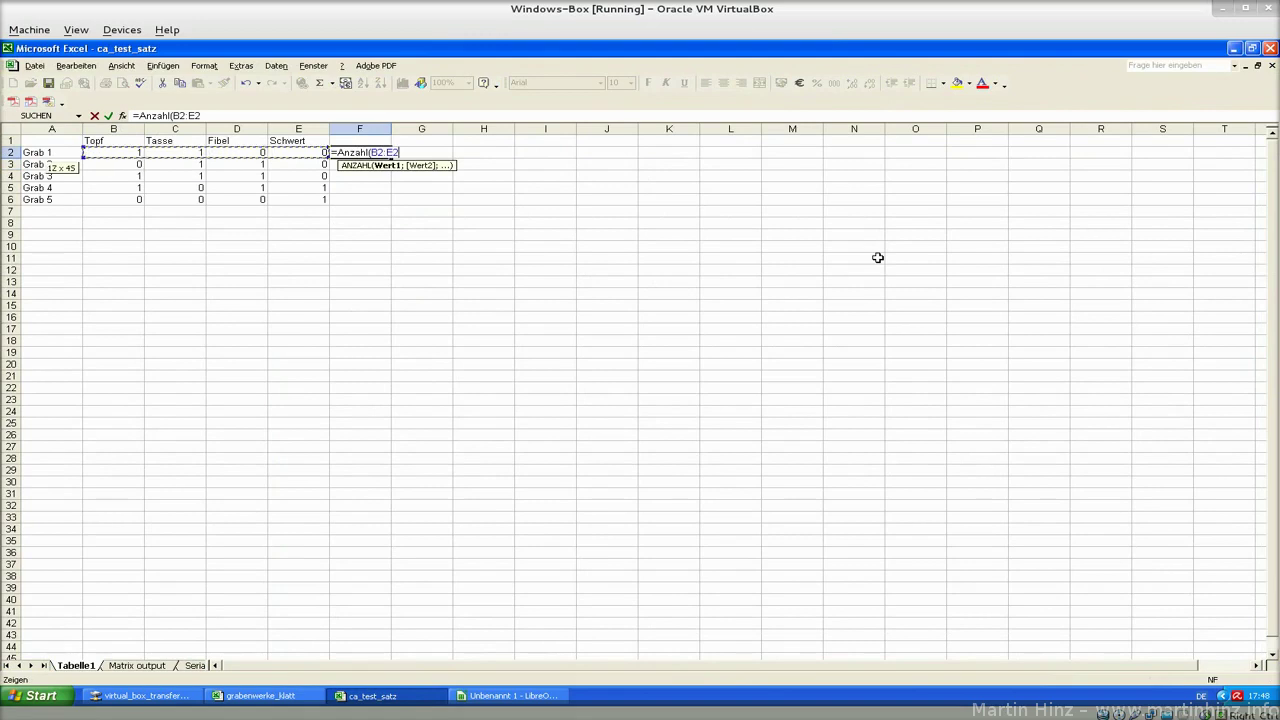
{"action": "type", "text": ")"}
{"action": "key", "text": "Tab"}
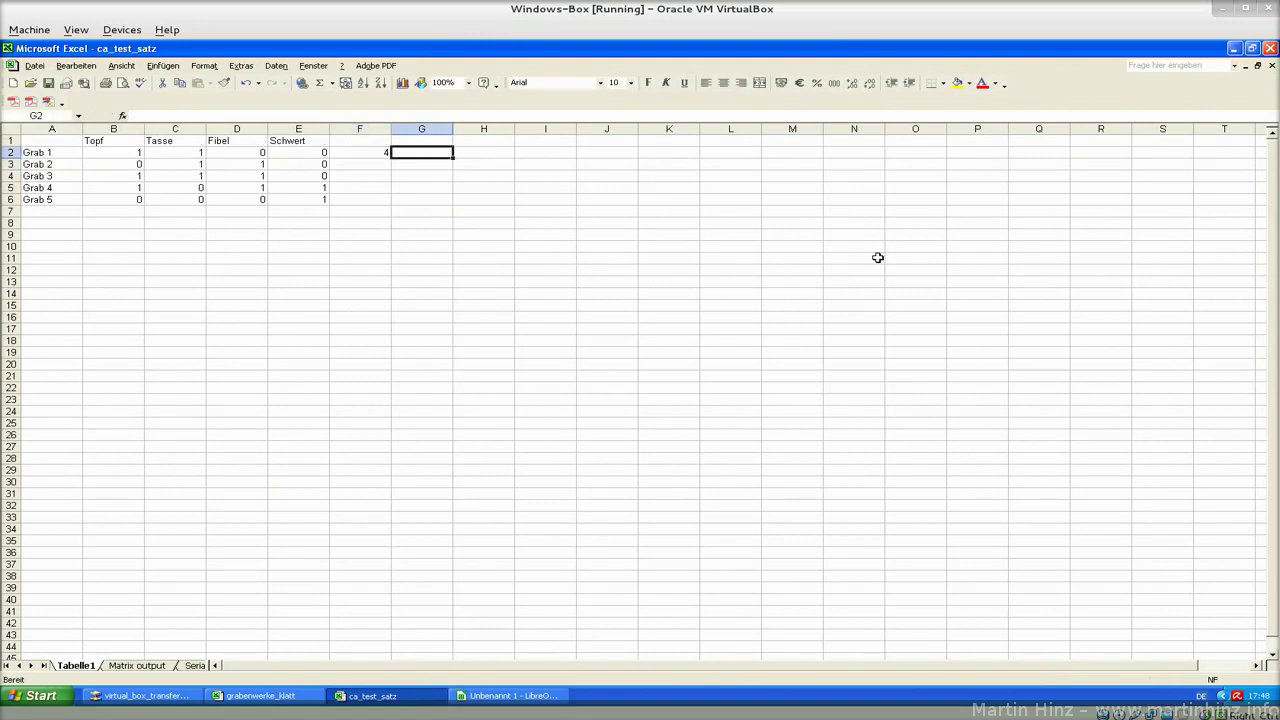
- Enter =ZÄHLENWENN(B2:E2;0) in cell G2 to count the zeros of Grab 1
{"action": "type", "text": "=zählen"}
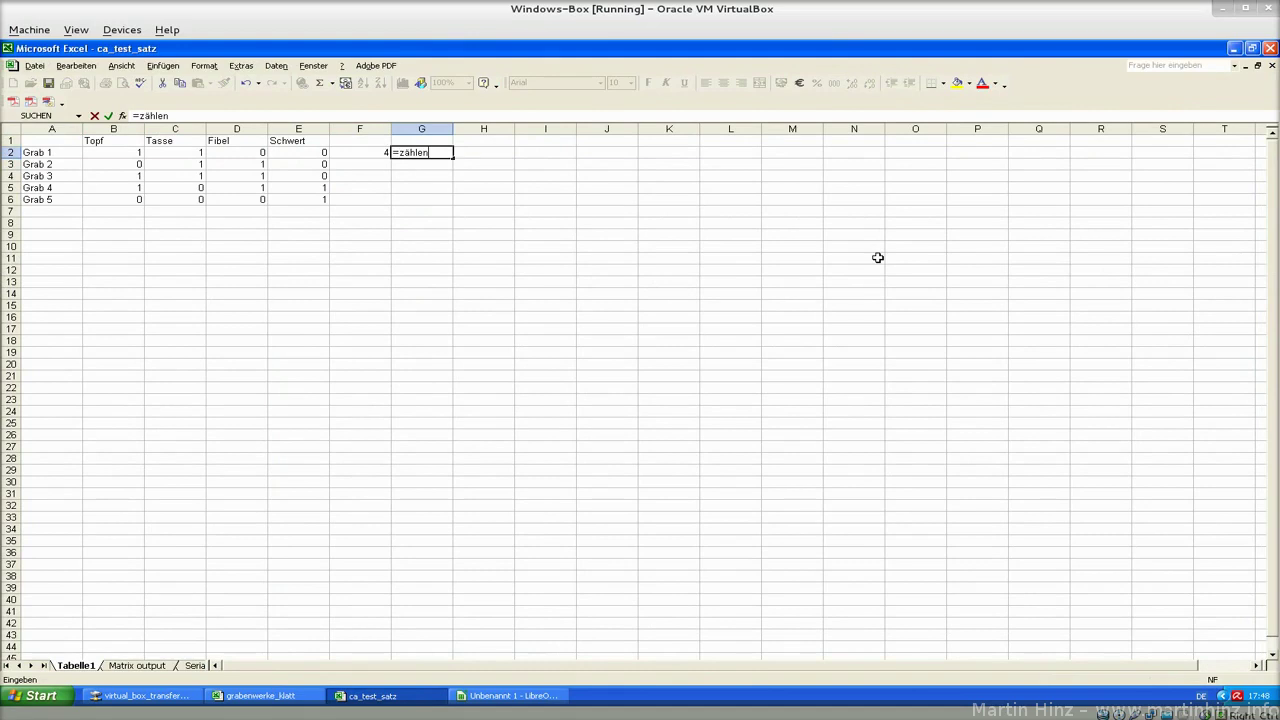
{"action": "type", "text": "wenn("}
{"action": "key", "text": "Left"}
{"action": "key", "text": "Left"}
{"action": "key", "text": "shift+Left"}
{"action": "key", "text": "shift+Left"}
{"action": "key", "text": "shift+Left"}
{"action": "type", "text": ";"}
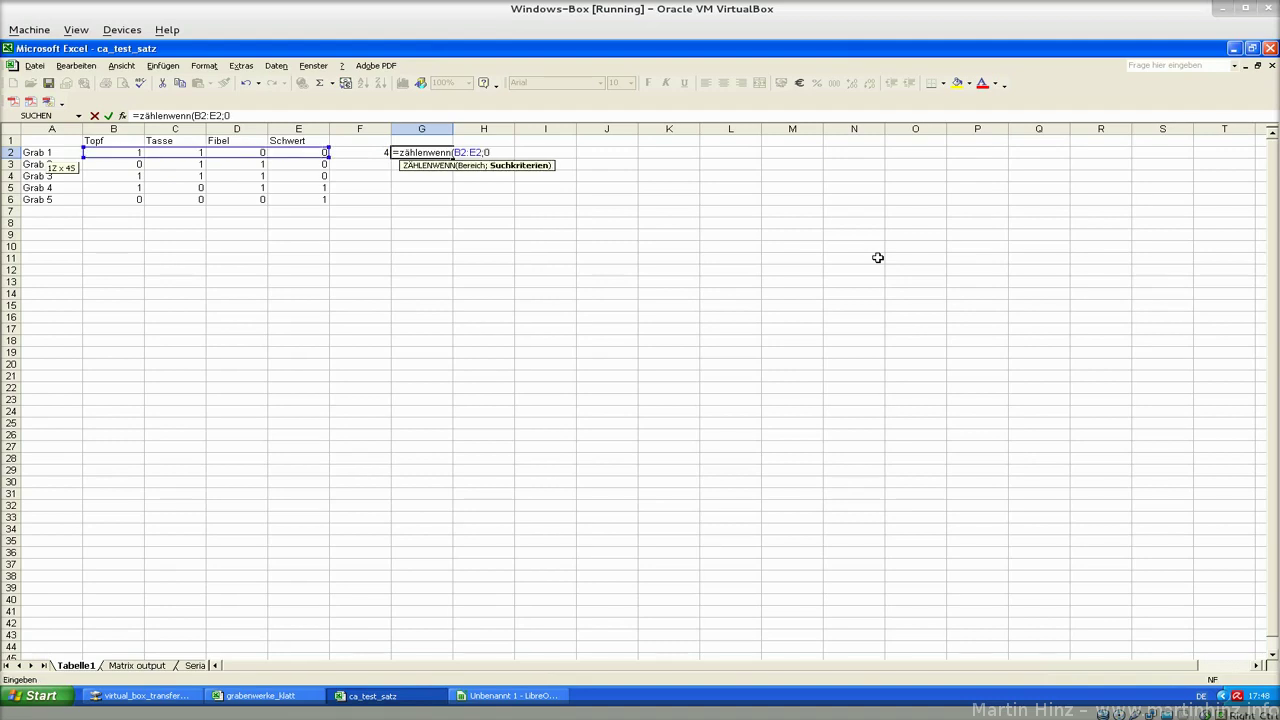
{"action": "key", "text": "Return"}
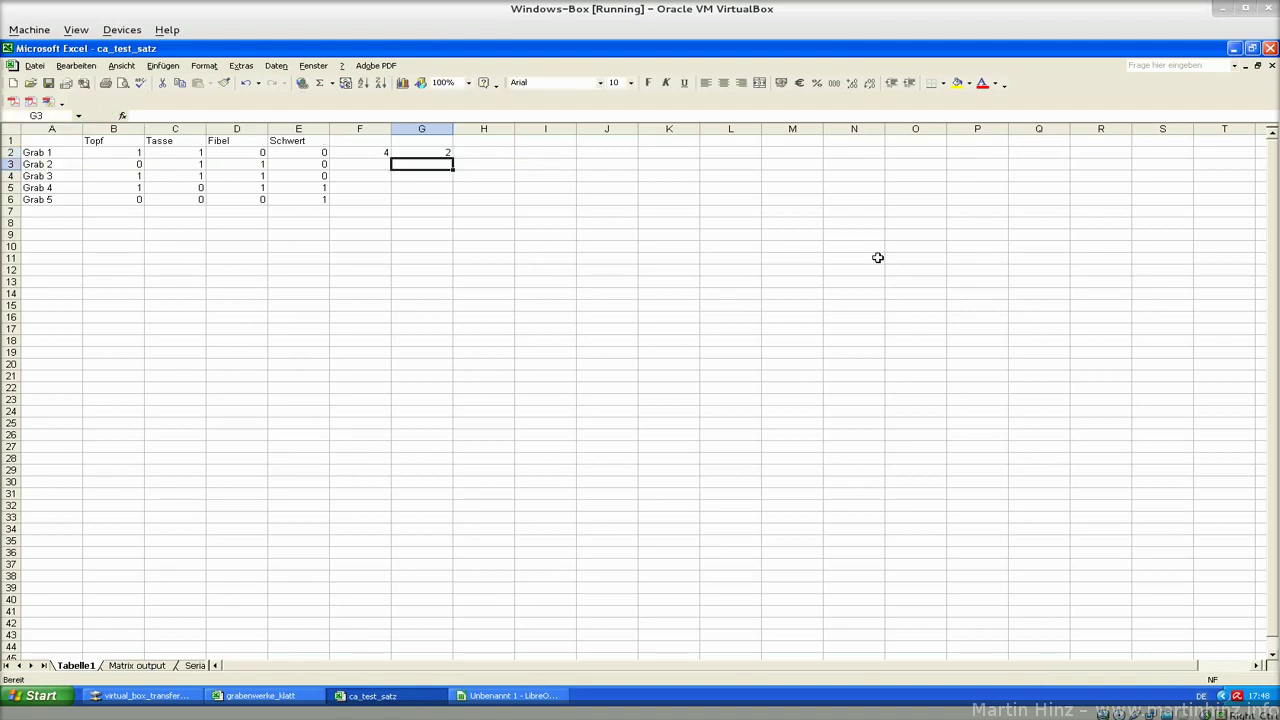
- Extend the formula in F2 to =ANZAHL(B2:E2)-ZÄHLENWENN(B2:E2;0)
{"action": "key", "text": "Up"}
{"action": "key", "text": "Left"}
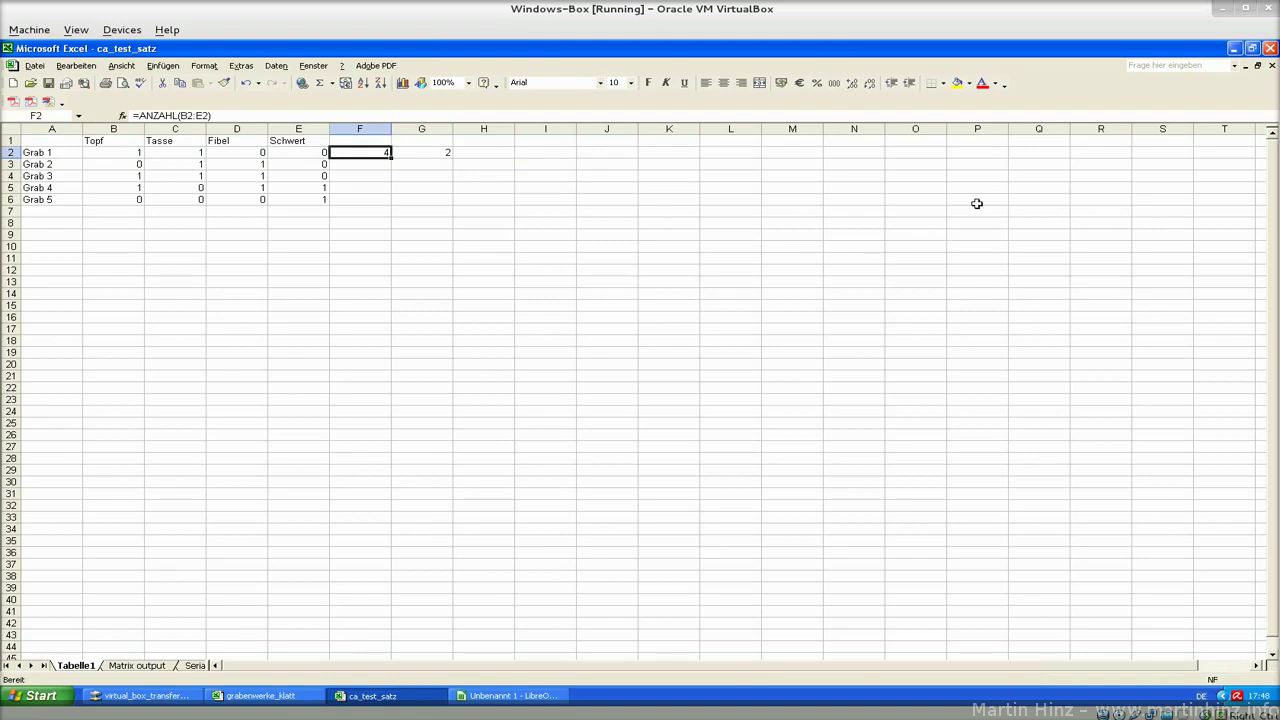
{"action": "left_click", "coordinate": [705, 115]}
{"action": "type", "text": "-zählen"}
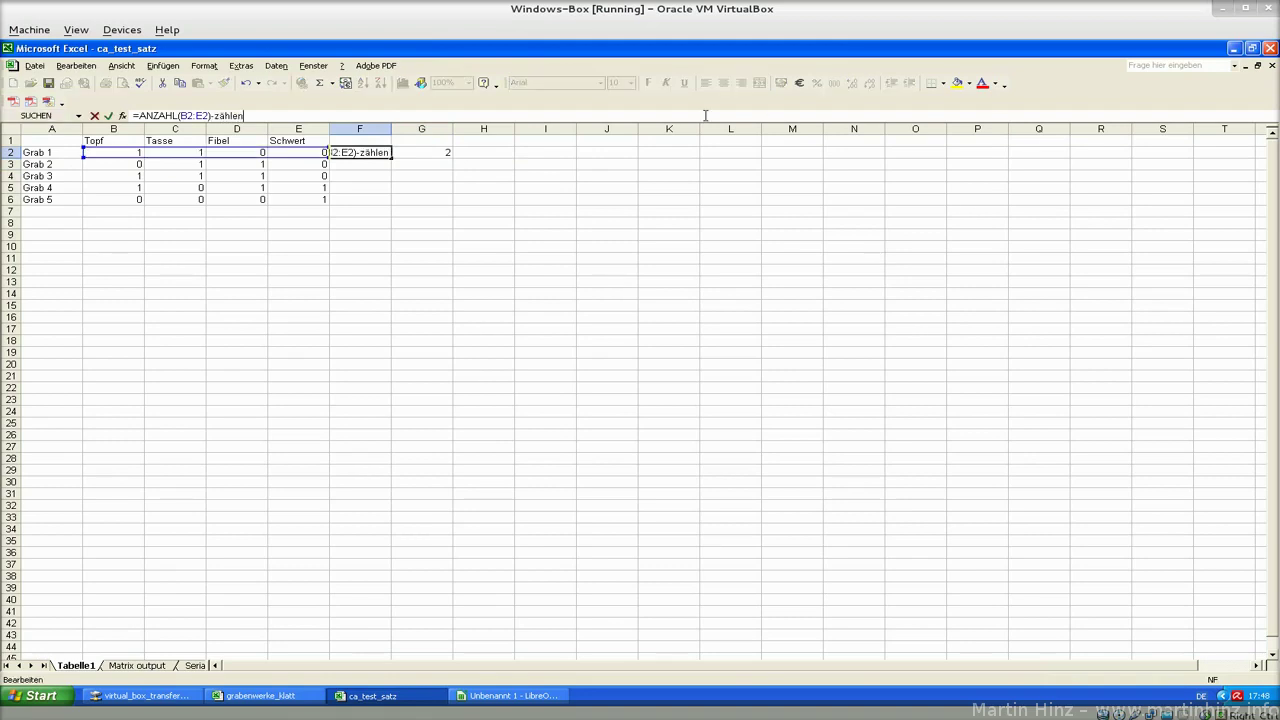
{"action": "type", "text": "wenn("}
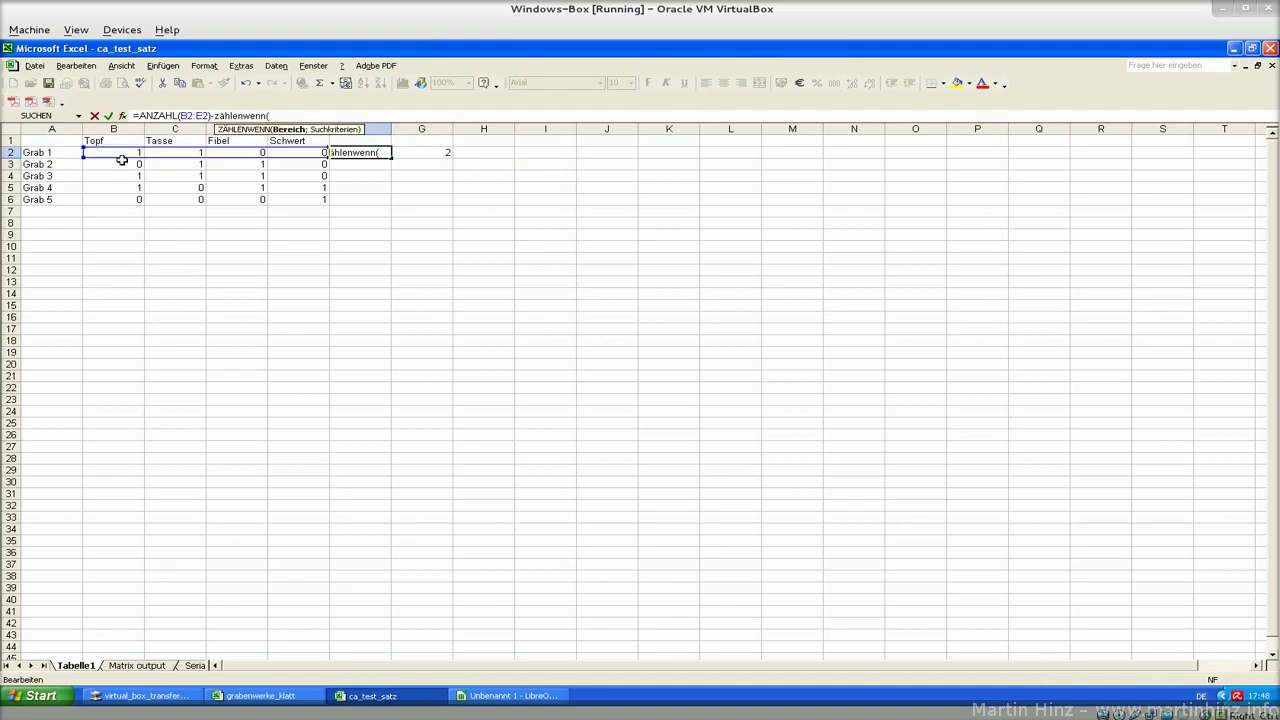
{"action": "left_click_drag", "start_coordinate": [117, 150], "coordinate": [292, 158]}
{"action": "type", "text": ";"}
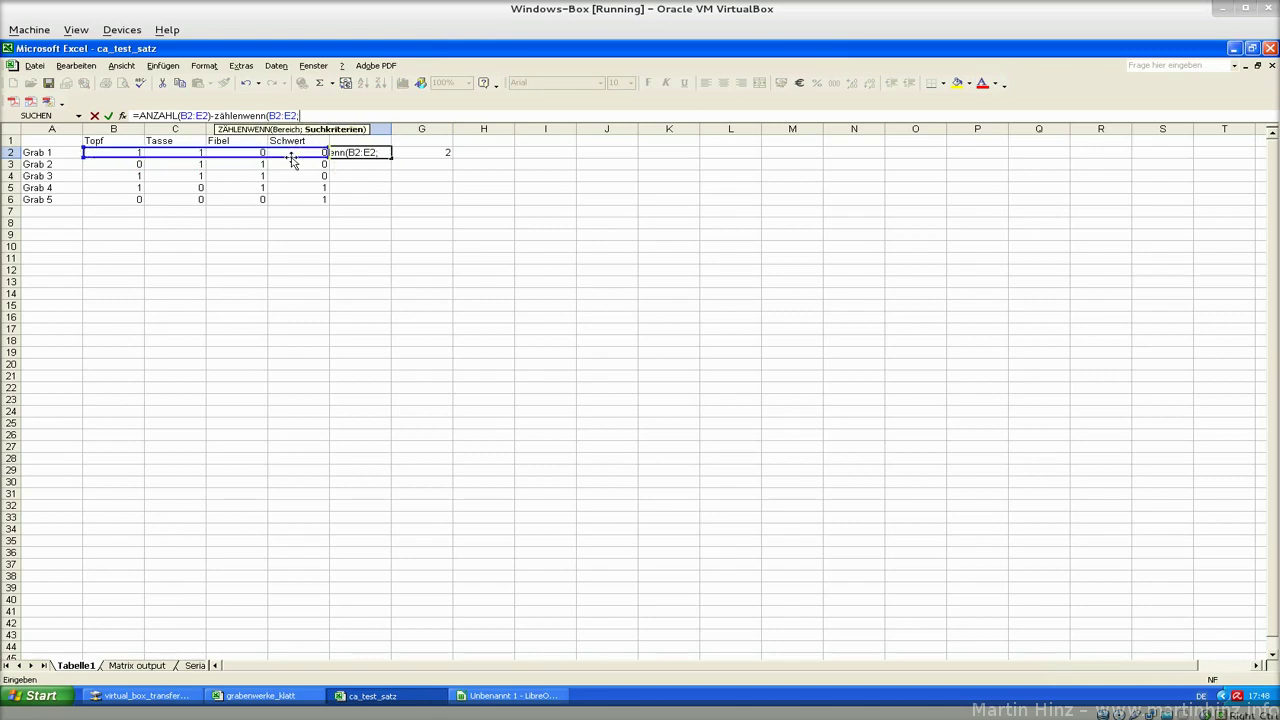
{"action": "type", "text": "0"}
{"action": "key", "text": "Return"}
- Clear the helper formula from cell G2
{"action": "key", "text": "Up"}
{"action": "key", "text": "Right"}
{"action": "key", "text": "Left"}
- Copy the combined presence formula from F2 down to F6 for all graves
{"action": "key", "text": "ctrl+c"}
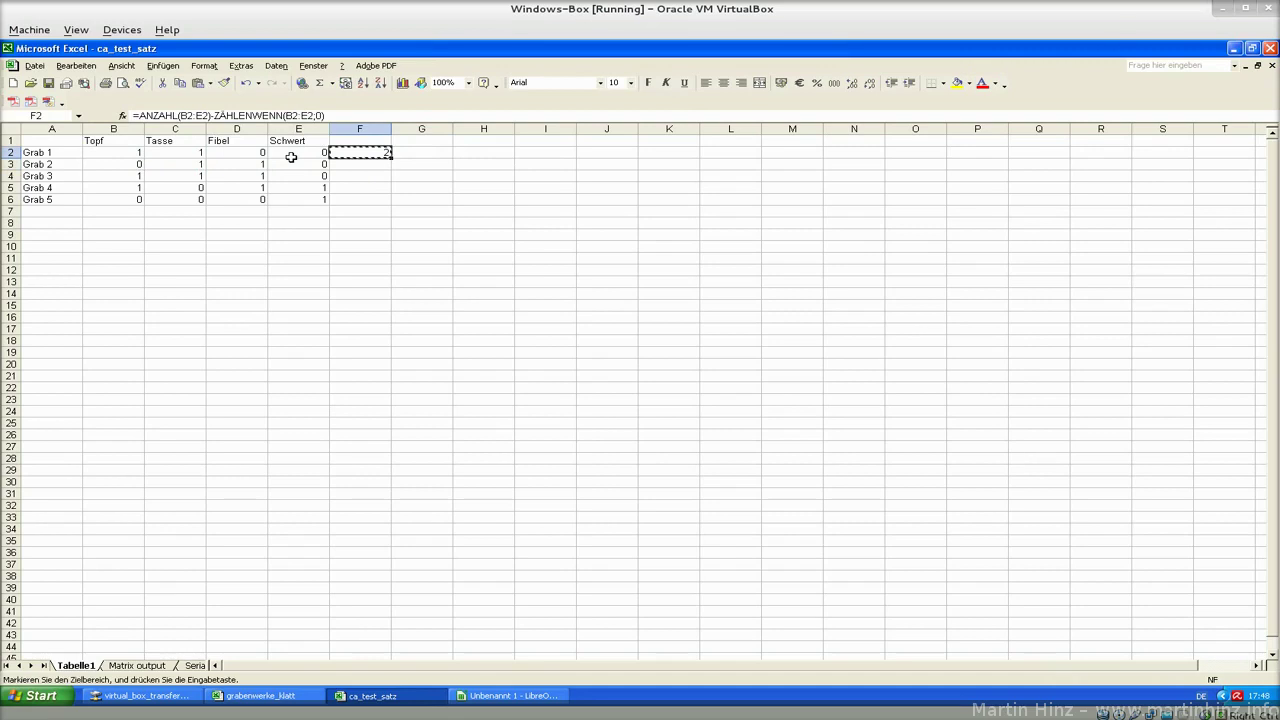
{"action": "key", "text": "shift+Down"}
{"action": "key", "text": "shift+Down"}
{"action": "key", "text": "shift+Down"}
{"action": "key", "text": "shift+Down"}
{"action": "key", "text": "Return"}
{"action": "key", "text": "Down"}
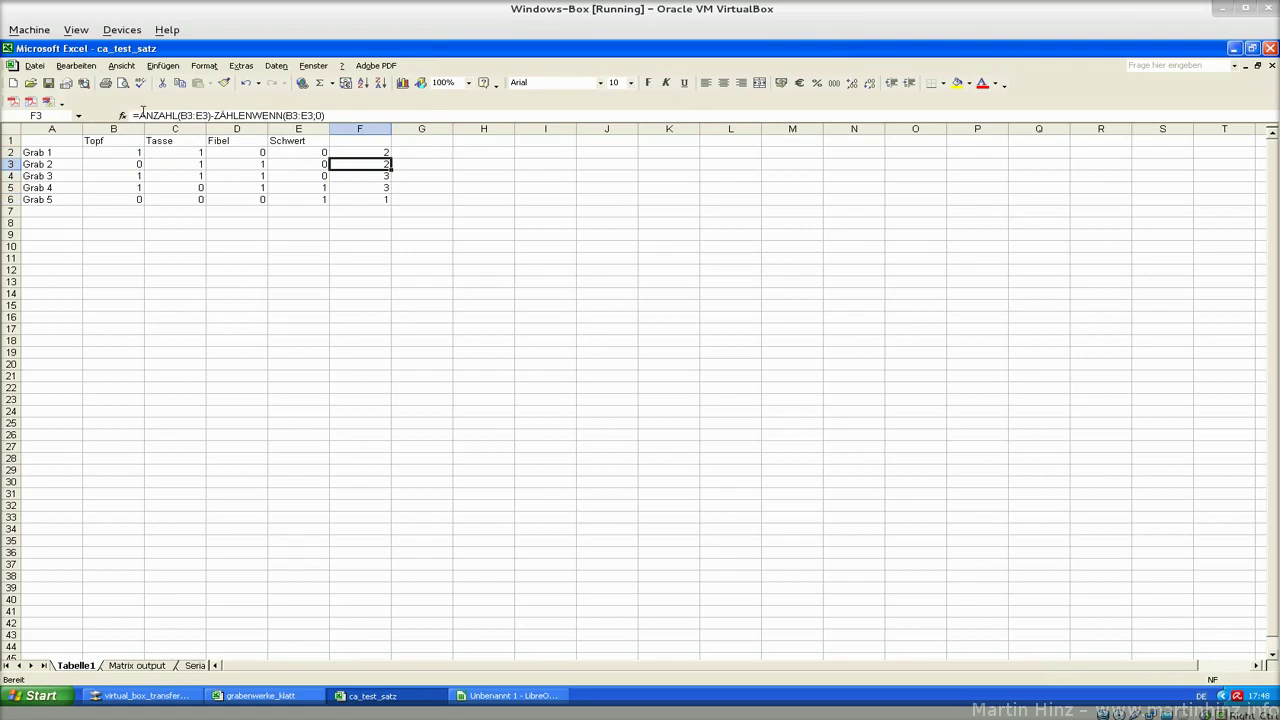
{"action": "right_click", "coordinate": [12, 155]}
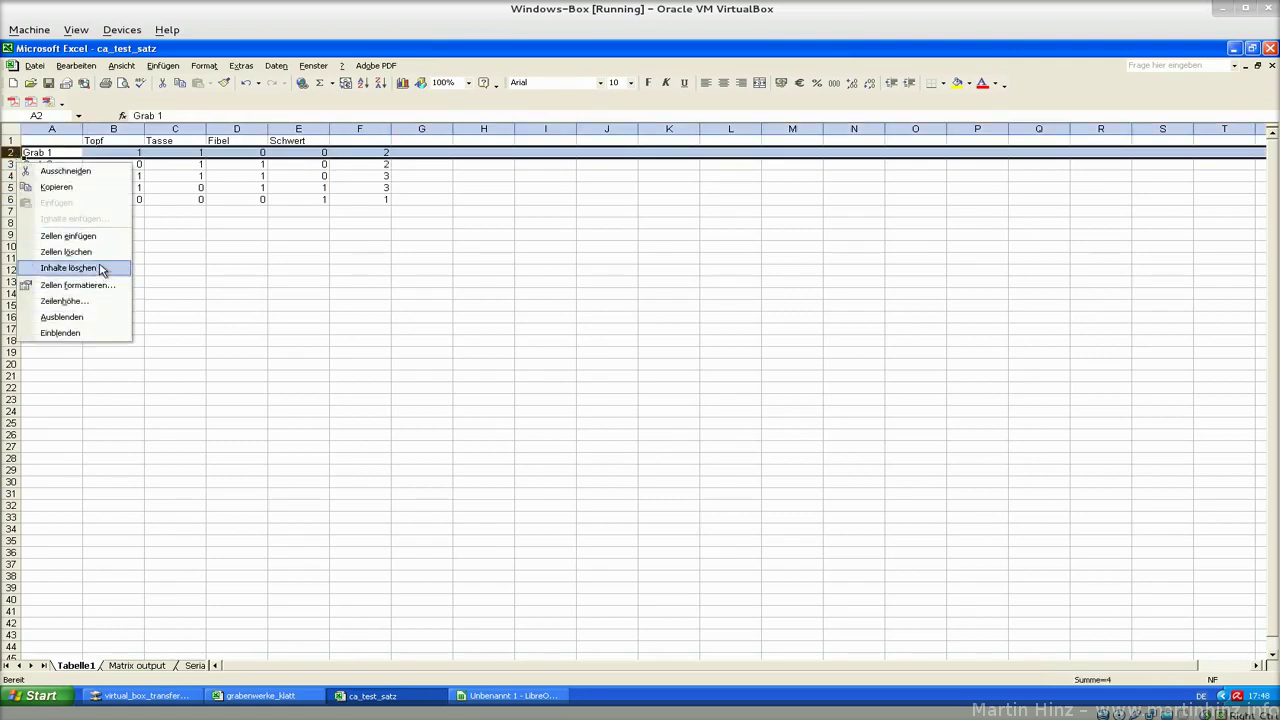
{"action": "left_click", "coordinate": [404, 152]}
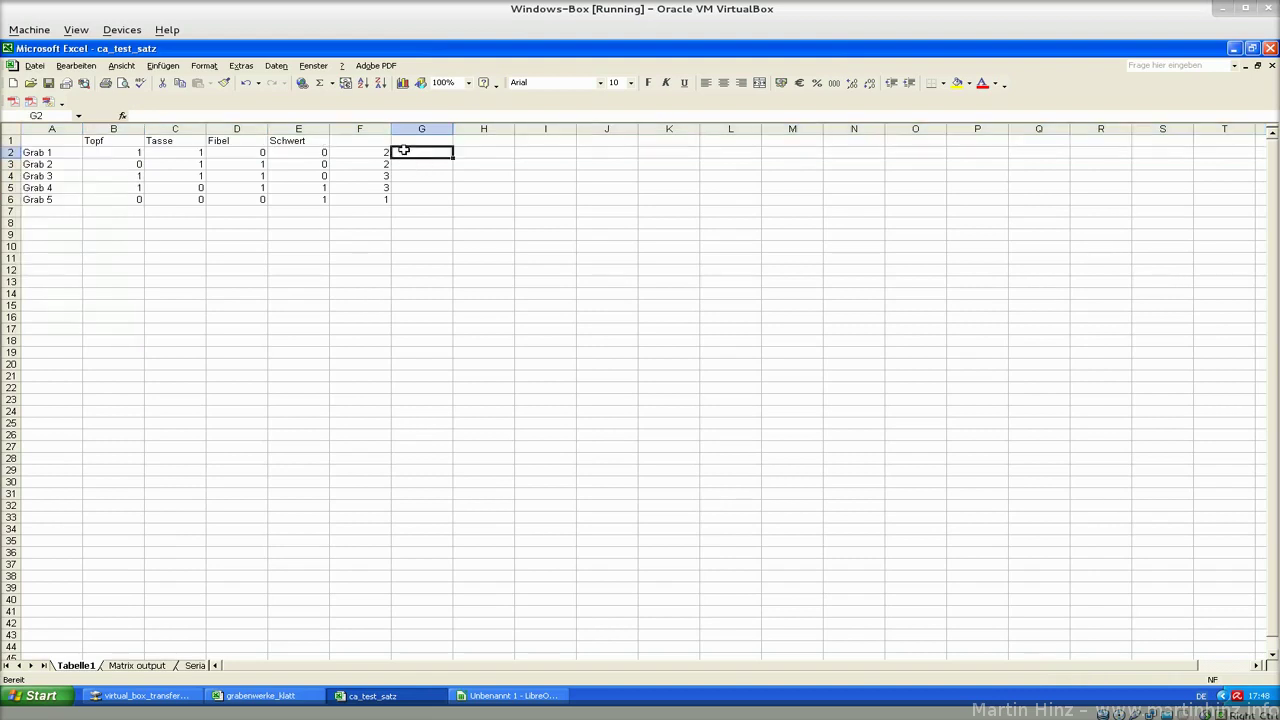
- Switch back to the untitled LibreOffice Calc spreadsheet with the reduced matrix
{"action": "left_click", "coordinate": [514, 696]}
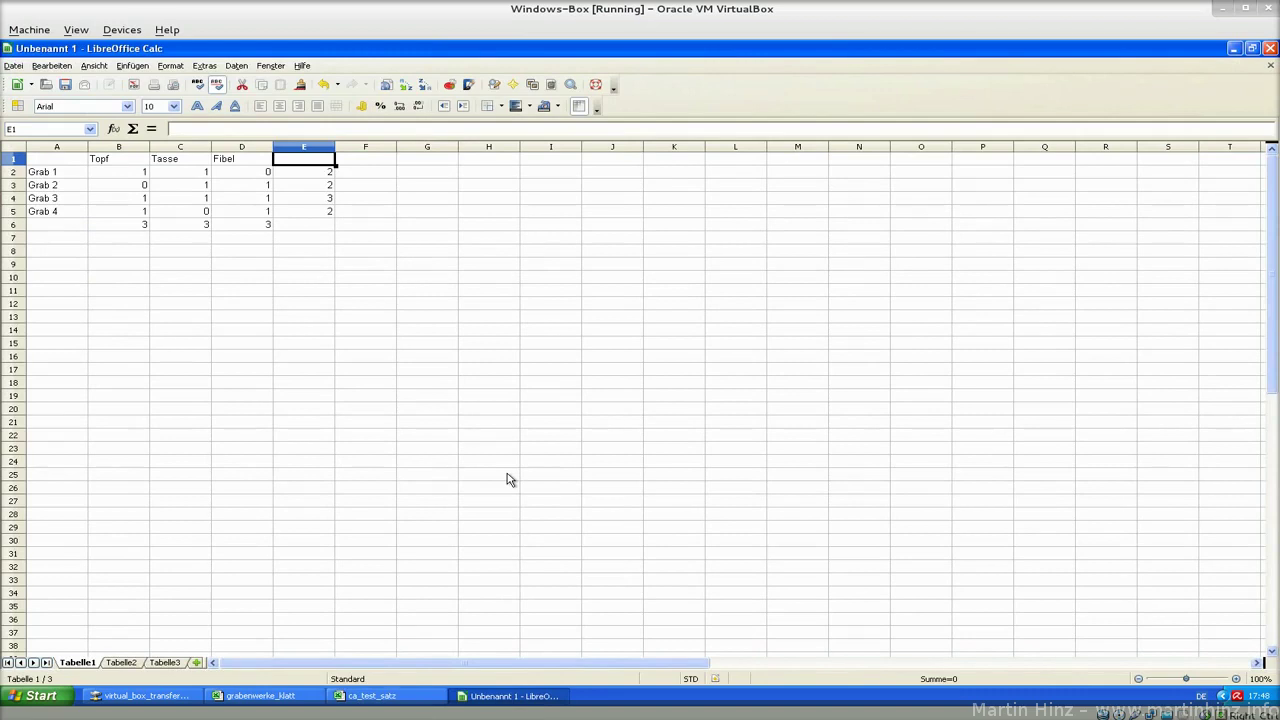